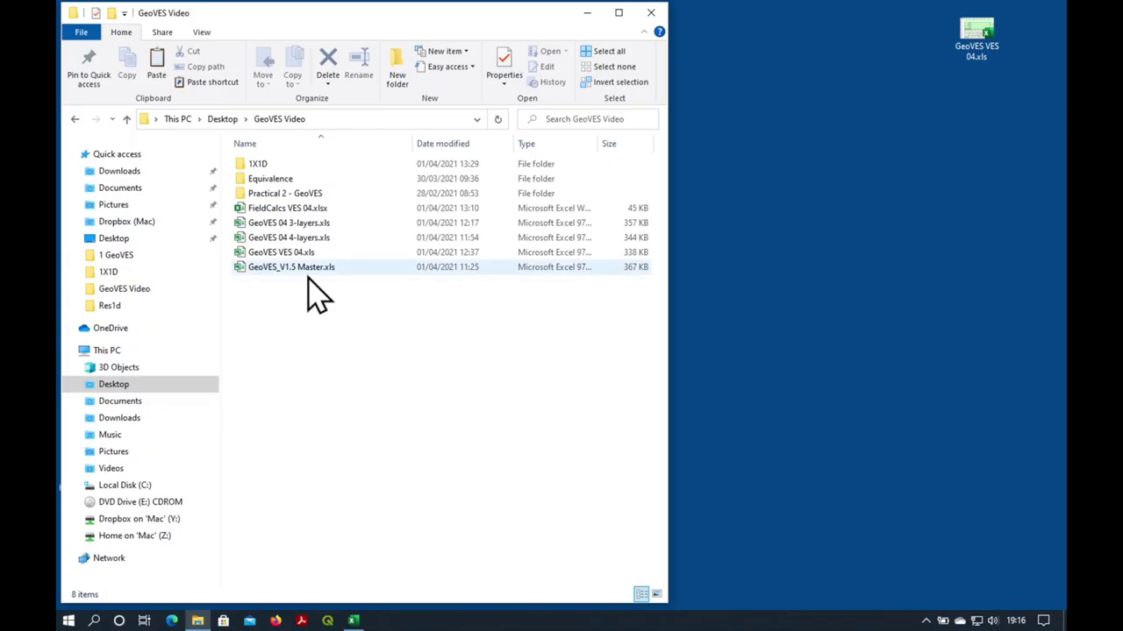
# Open GeoVES VES 04.xls from the desktop so it loads in Excel on the Data sheet
pyautogui.click(307, 272)
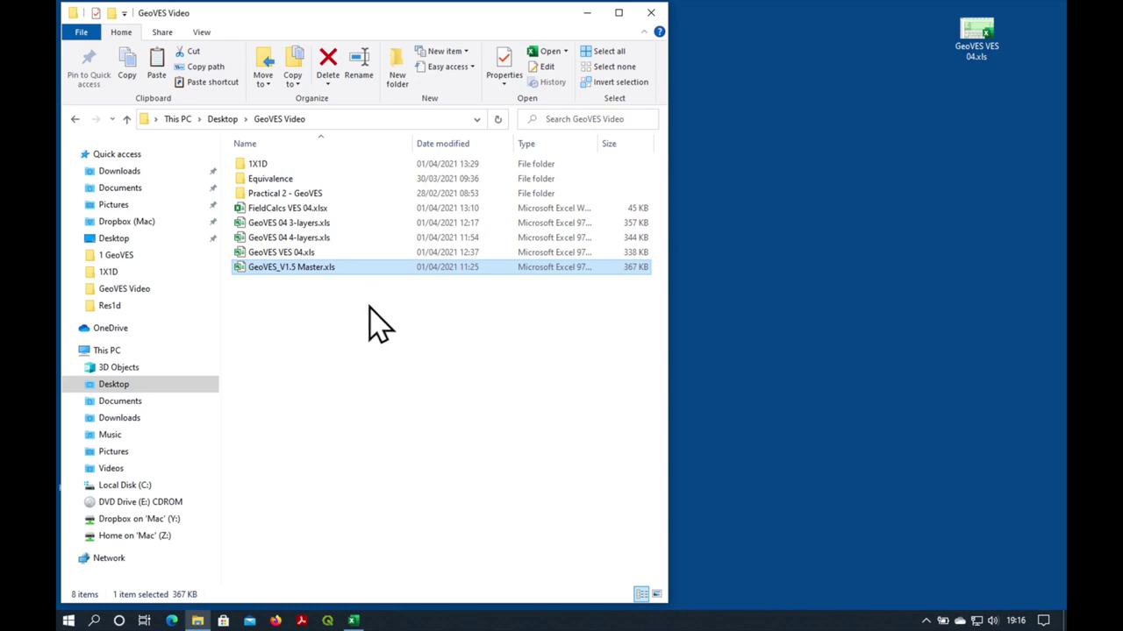
pyautogui.click(852, 134)
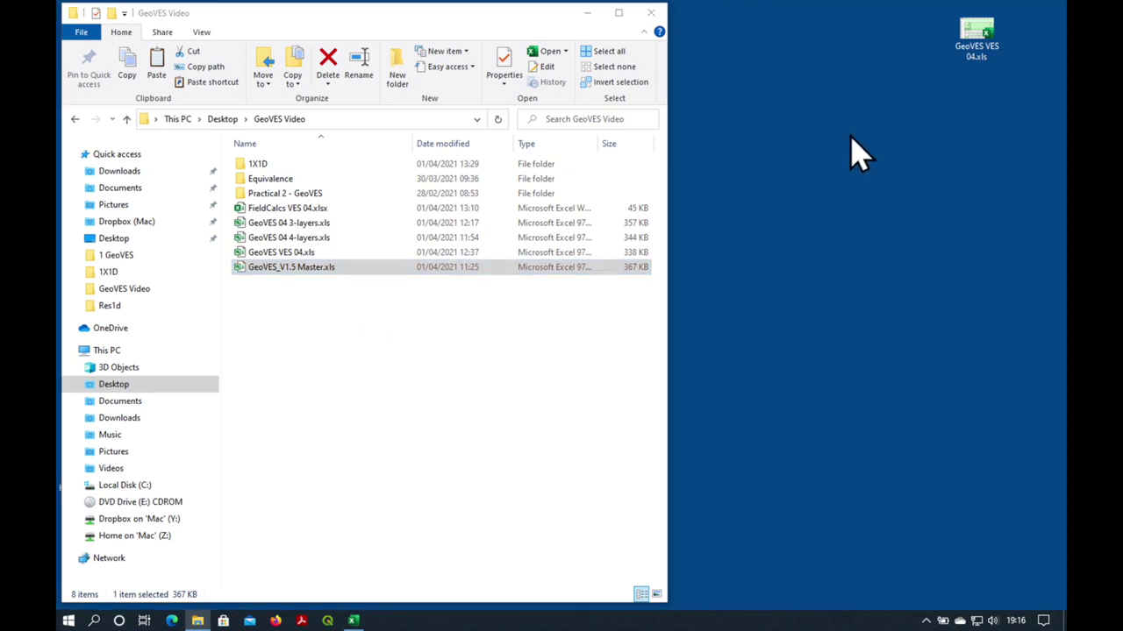
pyautogui.doubleClick(982, 48)
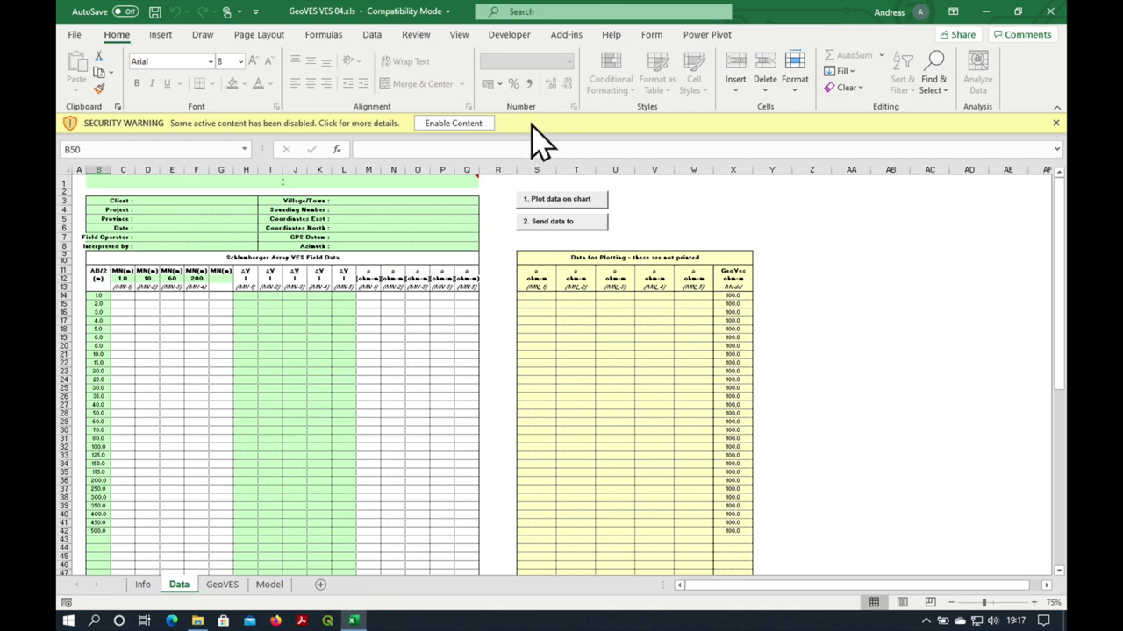
# Enable content, trust GeoVES VES 04.xls as a safe document, and save it in .xls format
pyautogui.click(467, 124)
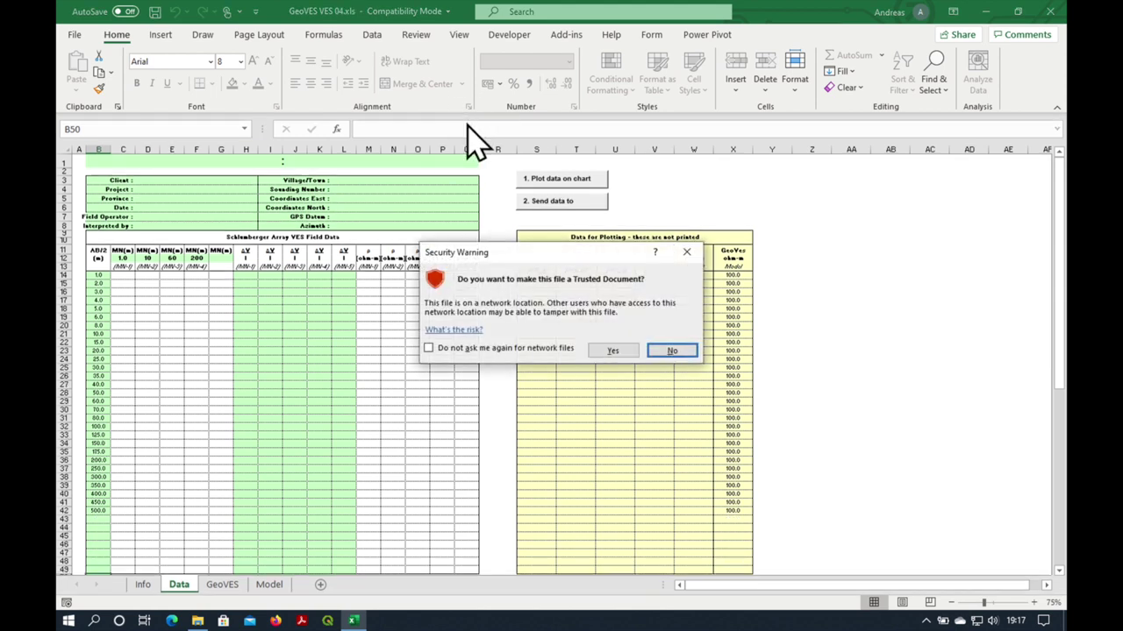
pyautogui.click(614, 352)
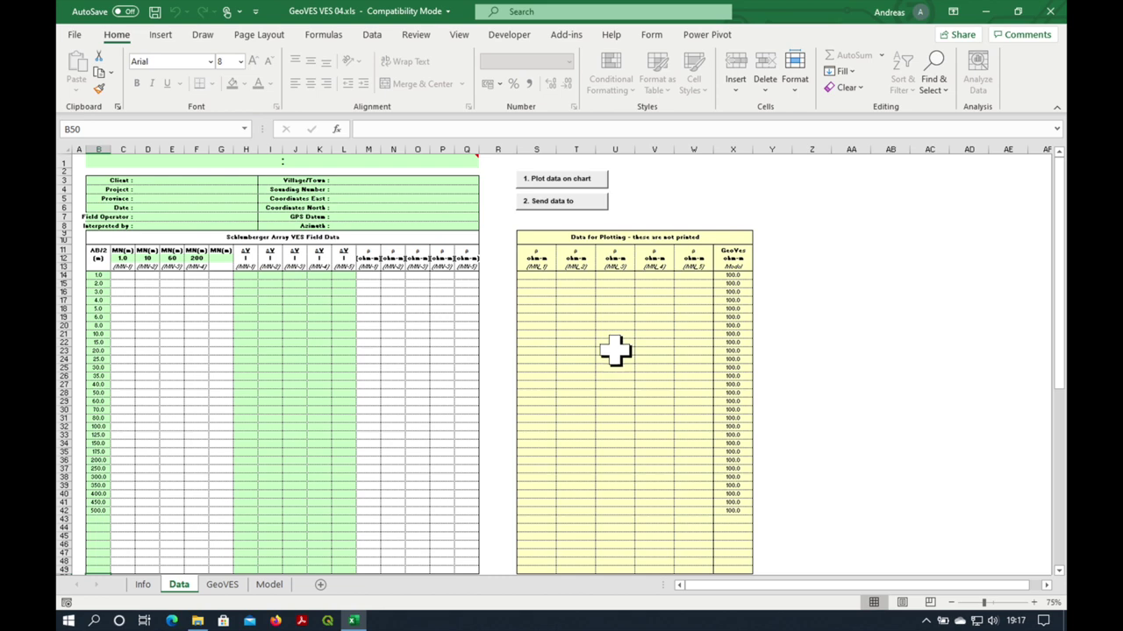
pyautogui.click(155, 14)
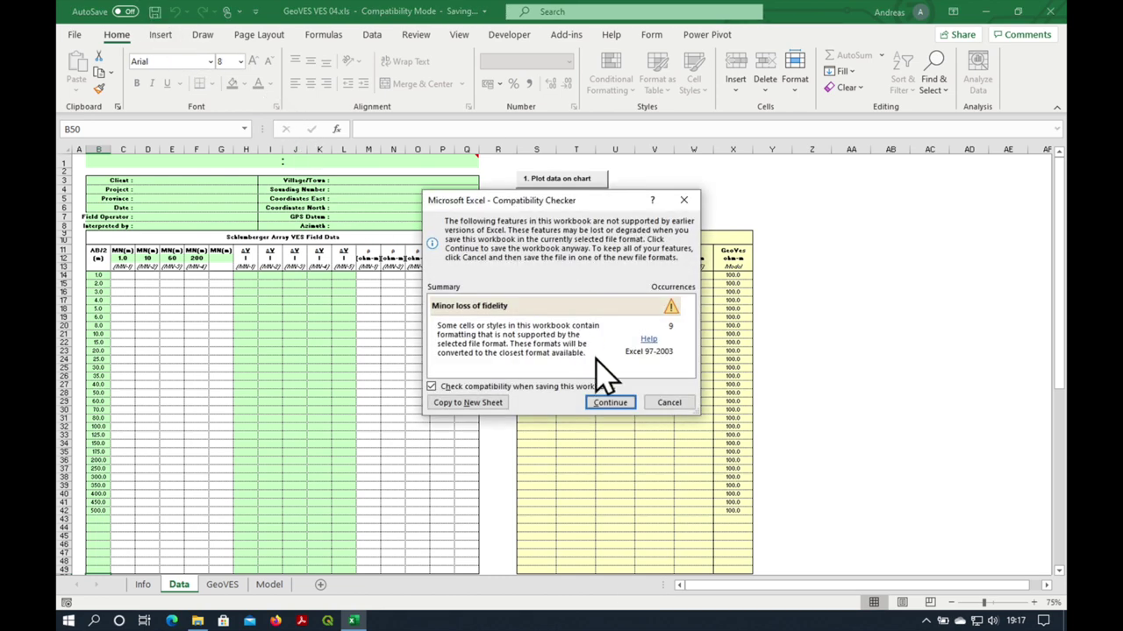
pyautogui.click(613, 405)
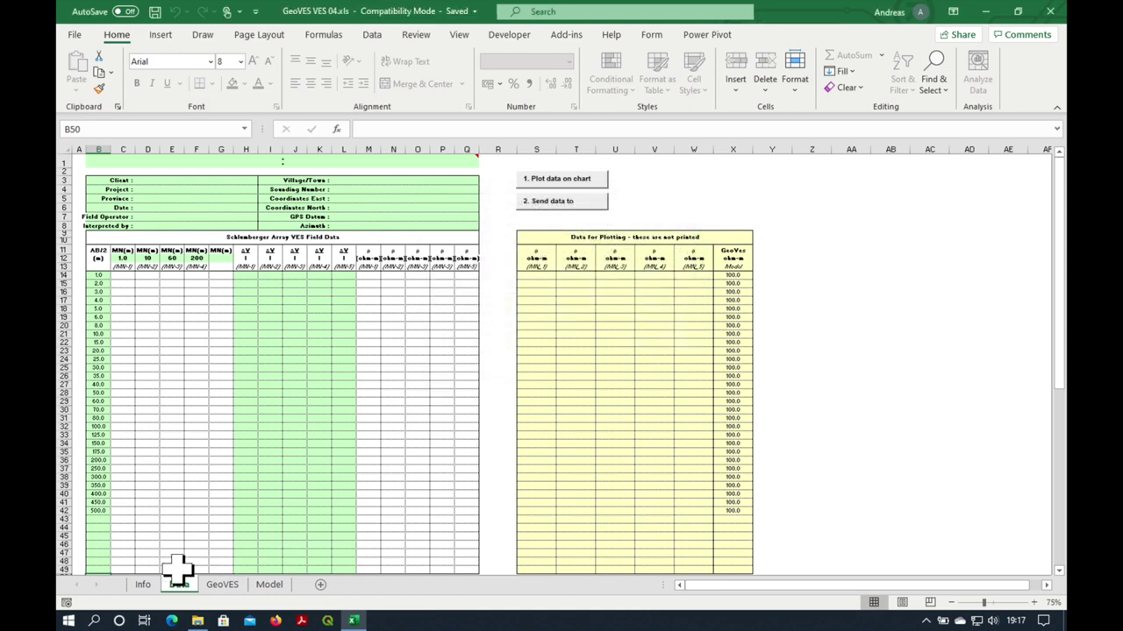
# Scroll through the Info instructions sheet
pyautogui.click(142, 586)
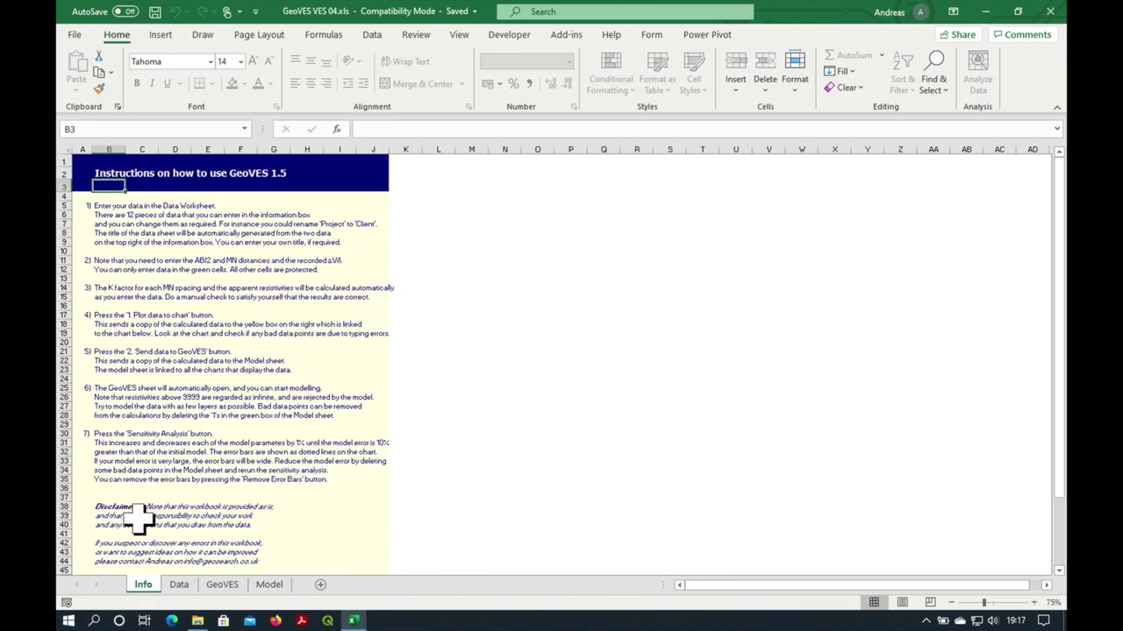
pyautogui.keyDown('ctrl'); pyautogui.scroll(4, 139, 520); pyautogui.keyUp('ctrl')
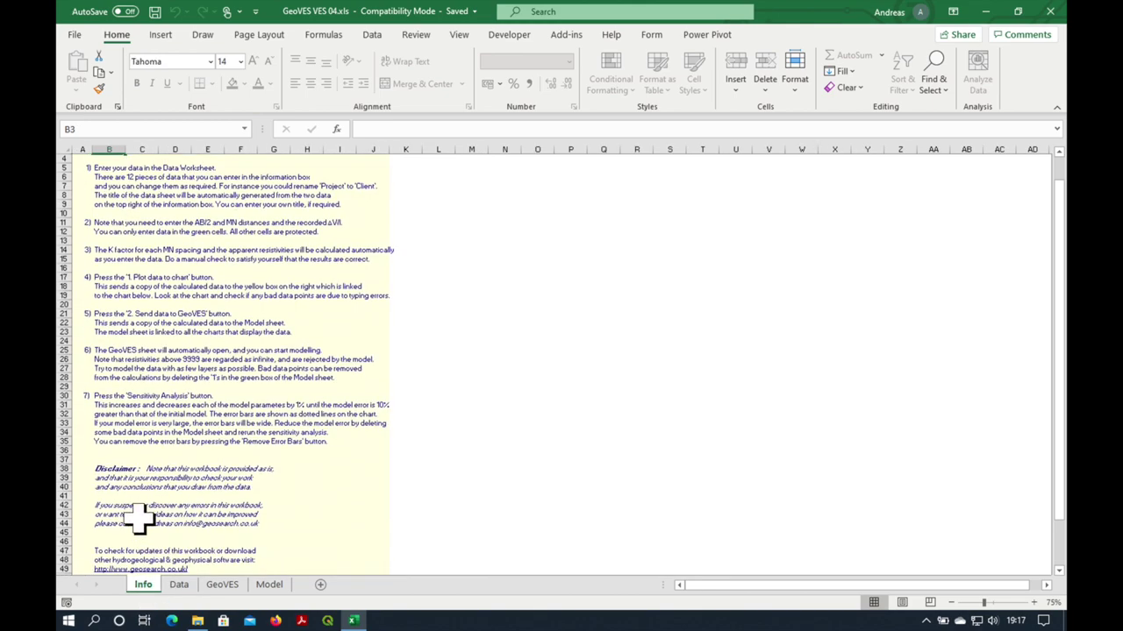
pyautogui.scroll(-1, 139, 519)
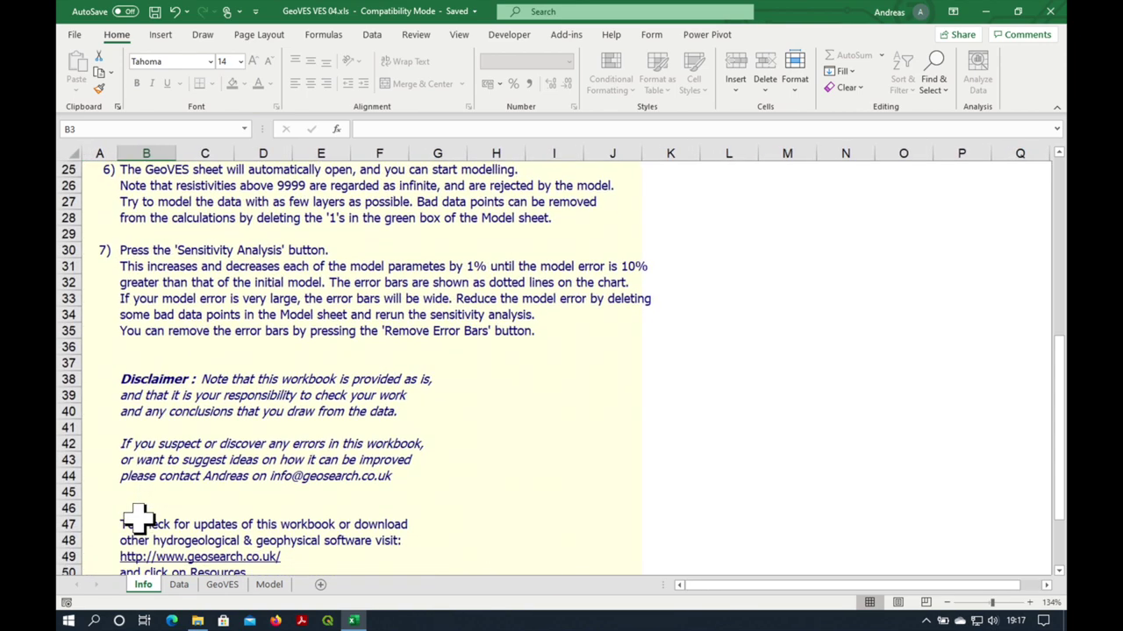
pyautogui.keyDown('ctrl'); pyautogui.scroll(4, 139, 521); pyautogui.keyUp('ctrl')
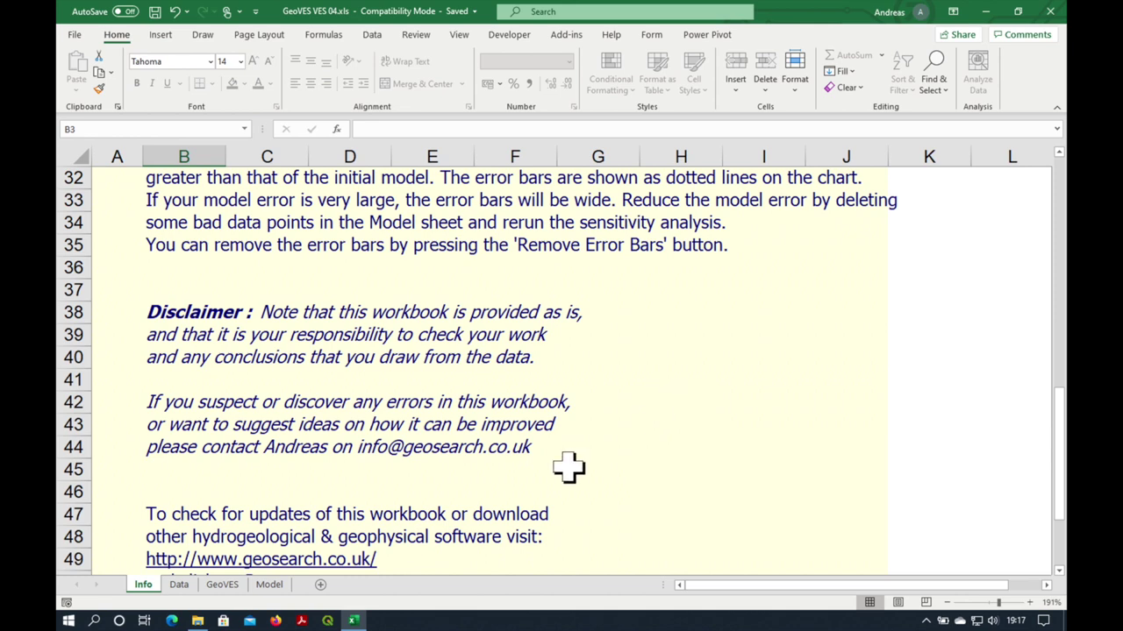
# Look over the Data, GeoVES and Model sheets, ending back on the Data sheet
pyautogui.click(181, 586)
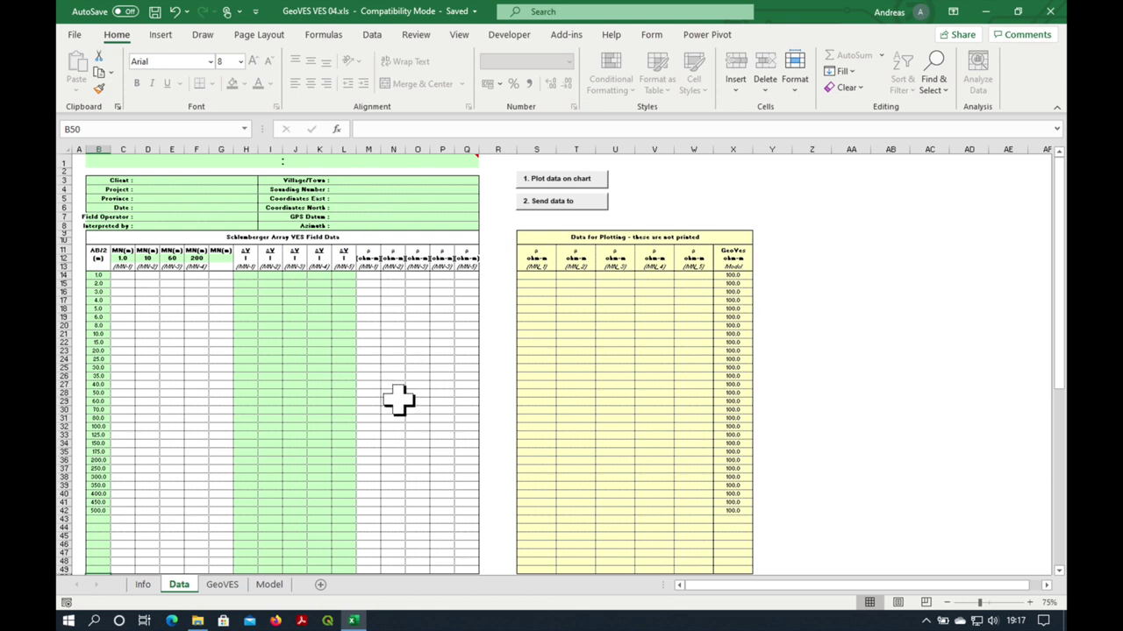
pyautogui.click(223, 586)
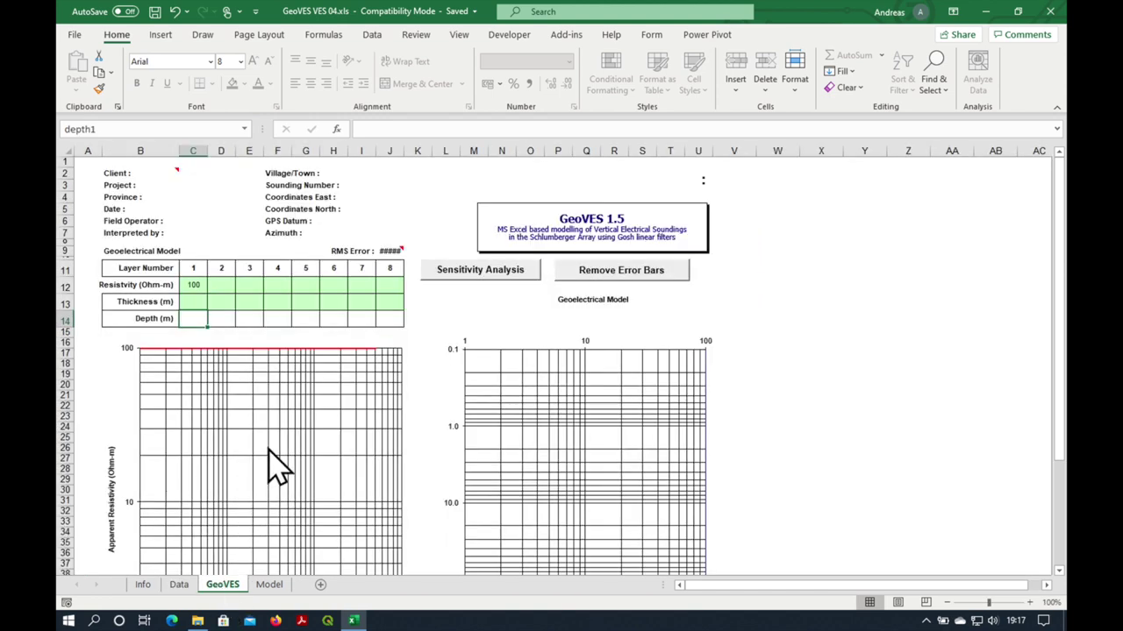
pyautogui.scroll(-4, 277, 466)
pyautogui.scroll(4, 278, 467)
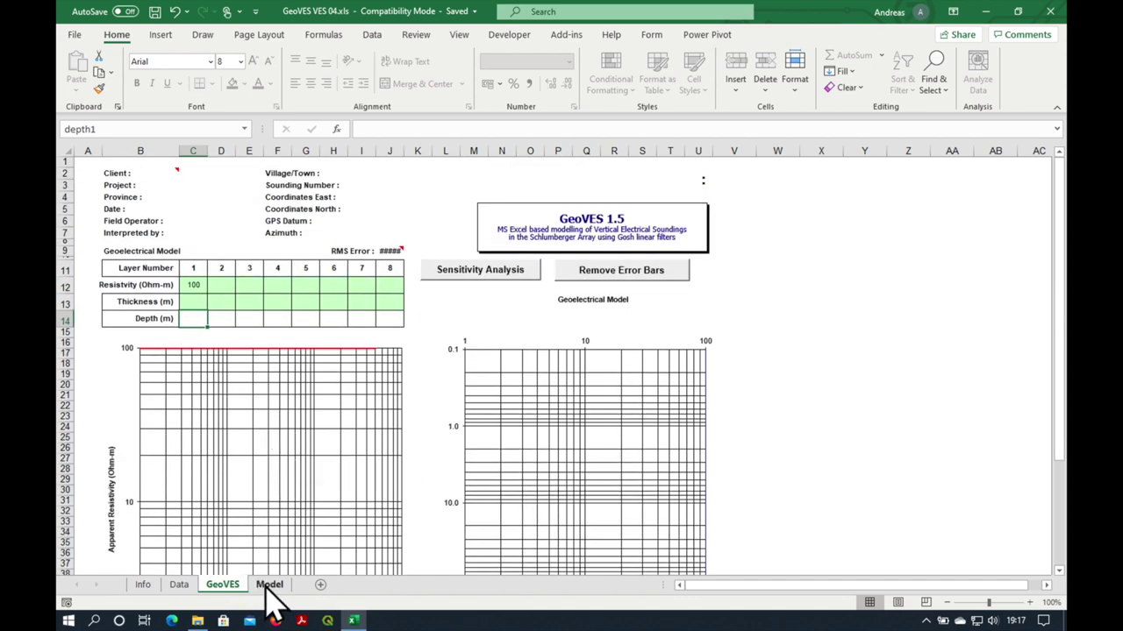
pyautogui.click(269, 585)
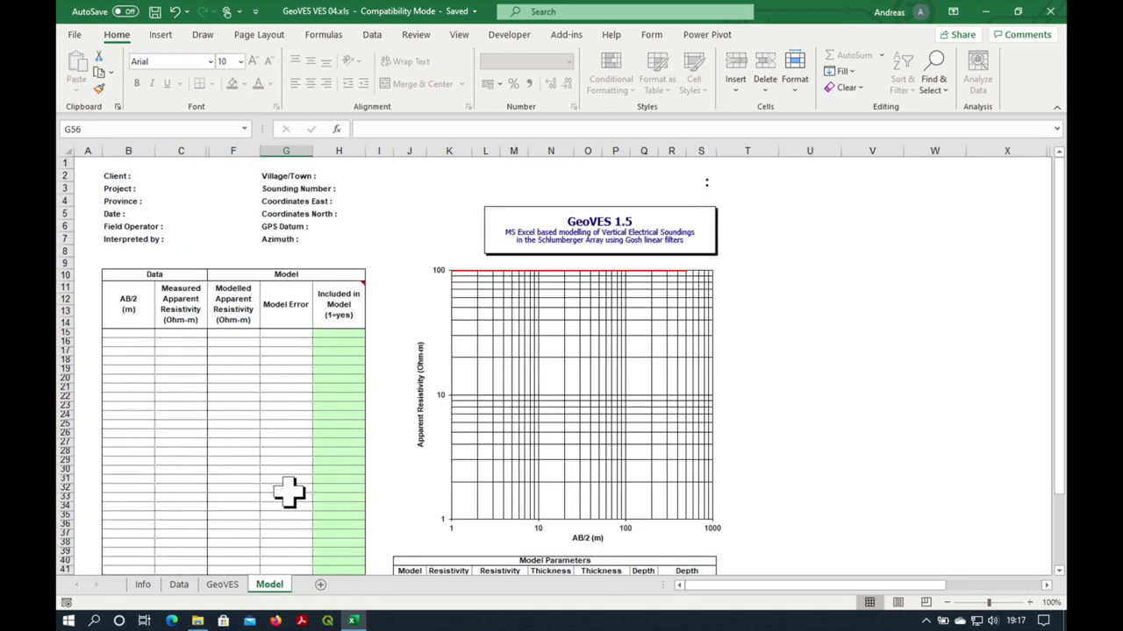
pyautogui.scroll(-1, 286, 451)
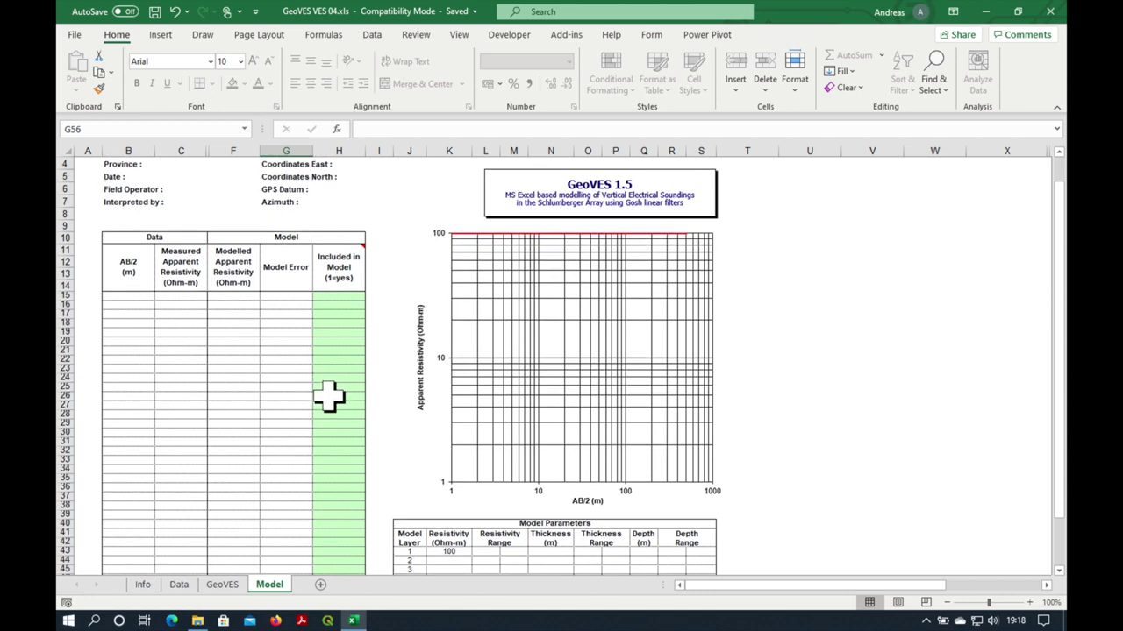
pyautogui.scroll(-2, 331, 396)
pyautogui.scroll(3, 331, 397)
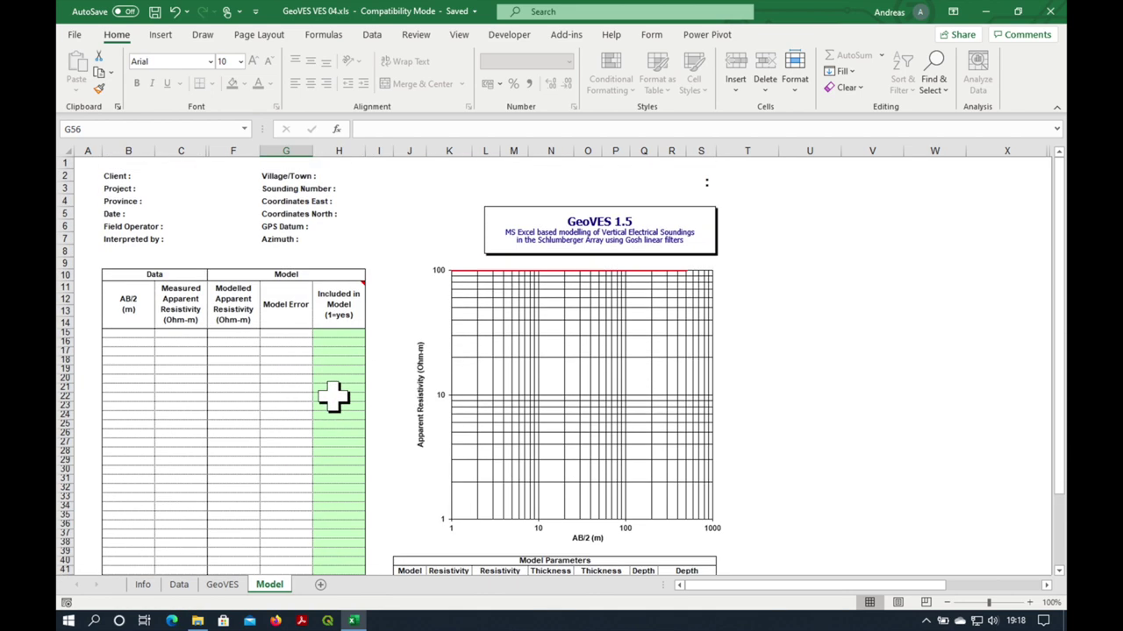
pyautogui.click(178, 584)
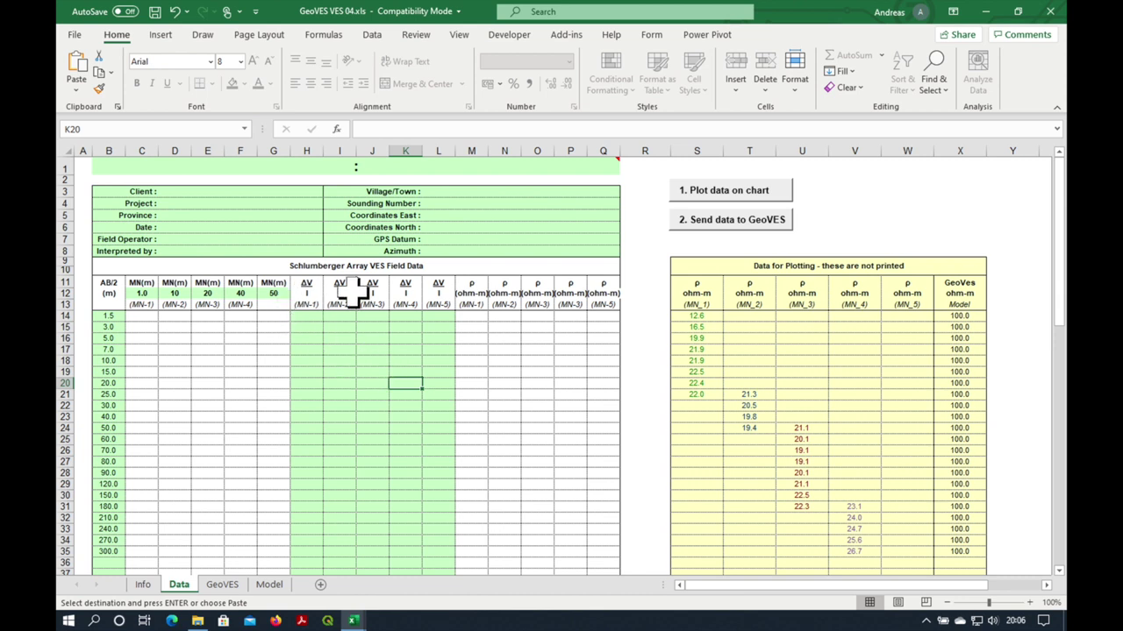
pyautogui.click(307, 317)
# Paste the copied ΔV/I readings into H14 as values only
pyautogui.rightClick(312, 317)
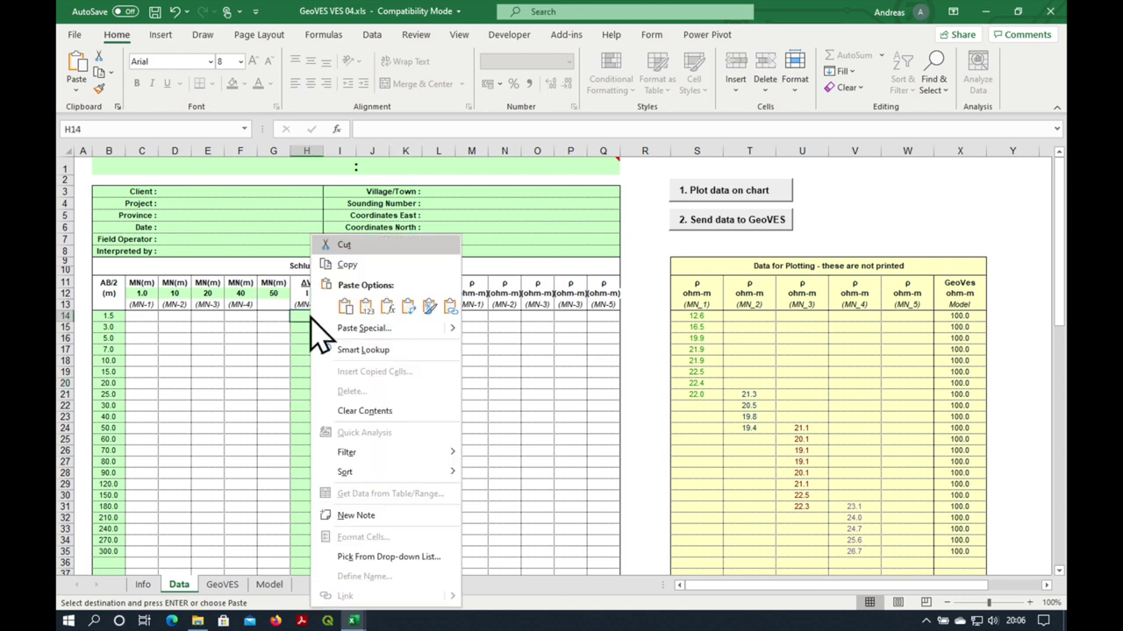
pyautogui.click(364, 307)
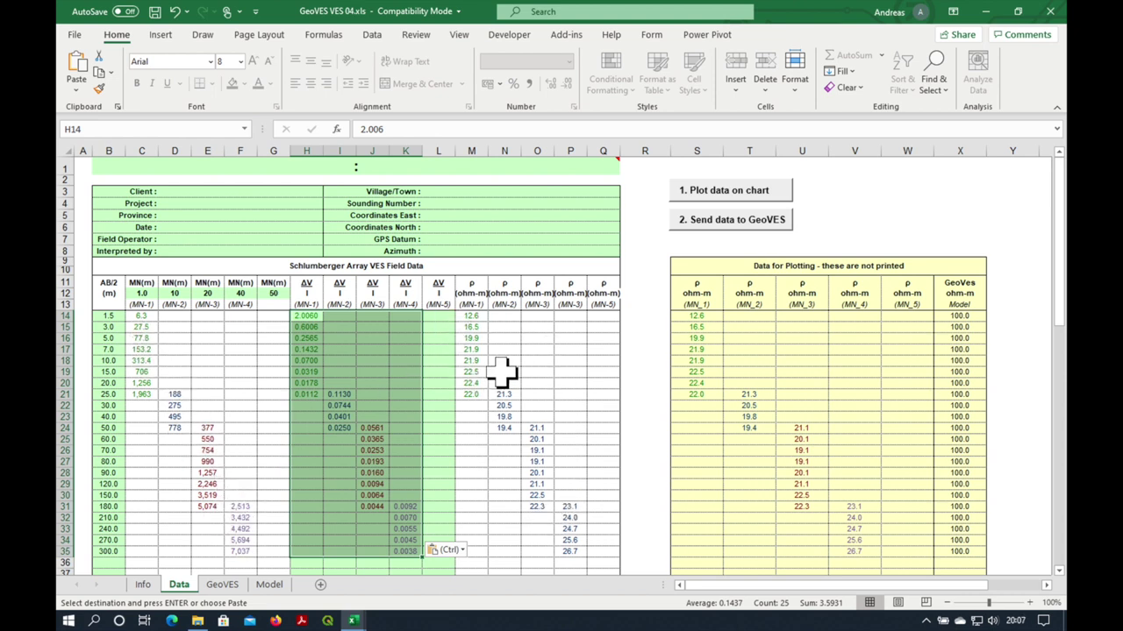
pyautogui.click(331, 349)
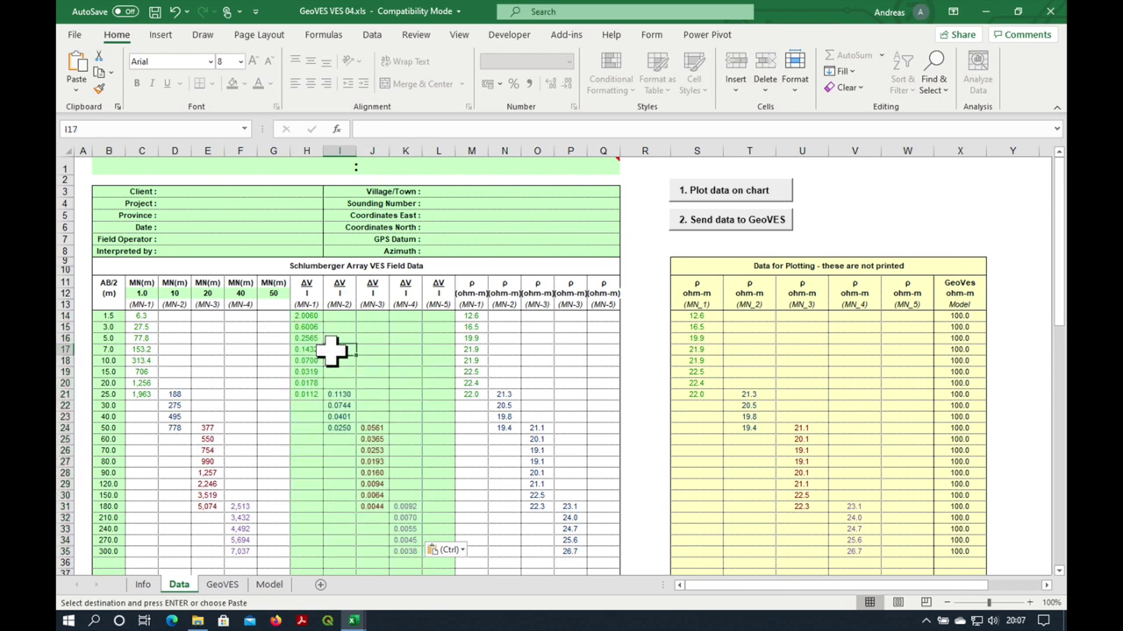
# Check the AB/2 spacings in B14:B22 and the MN spacings in C12:G12
pyautogui.moveTo(108, 317); pyautogui.dragTo(109, 549)
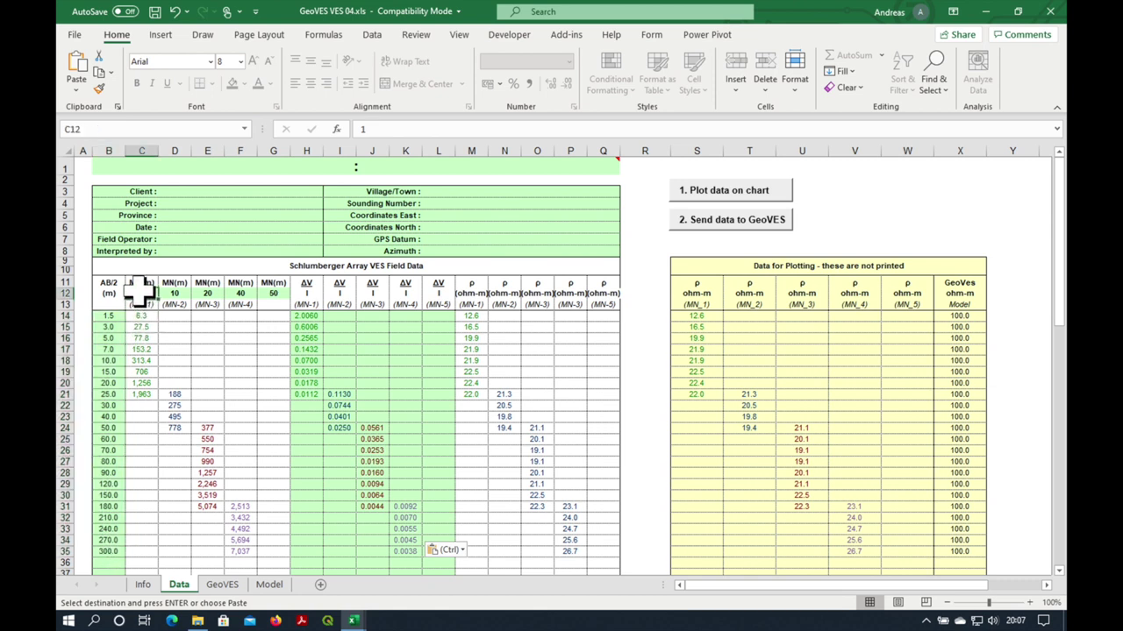
pyautogui.moveTo(140, 292); pyautogui.dragTo(285, 296)
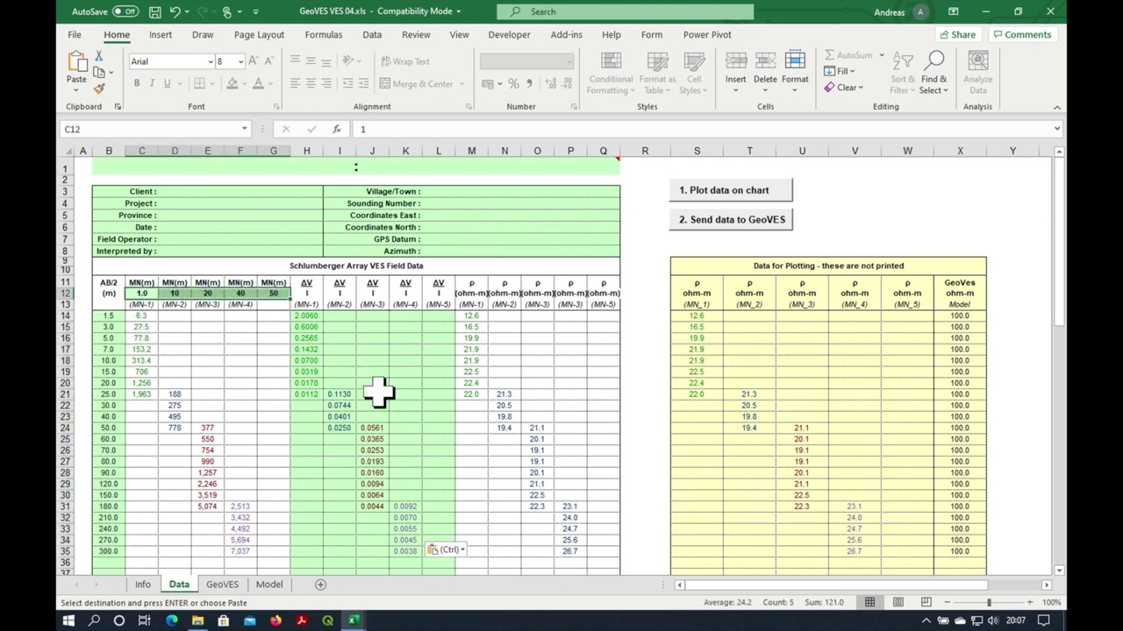
pyautogui.click(377, 393)
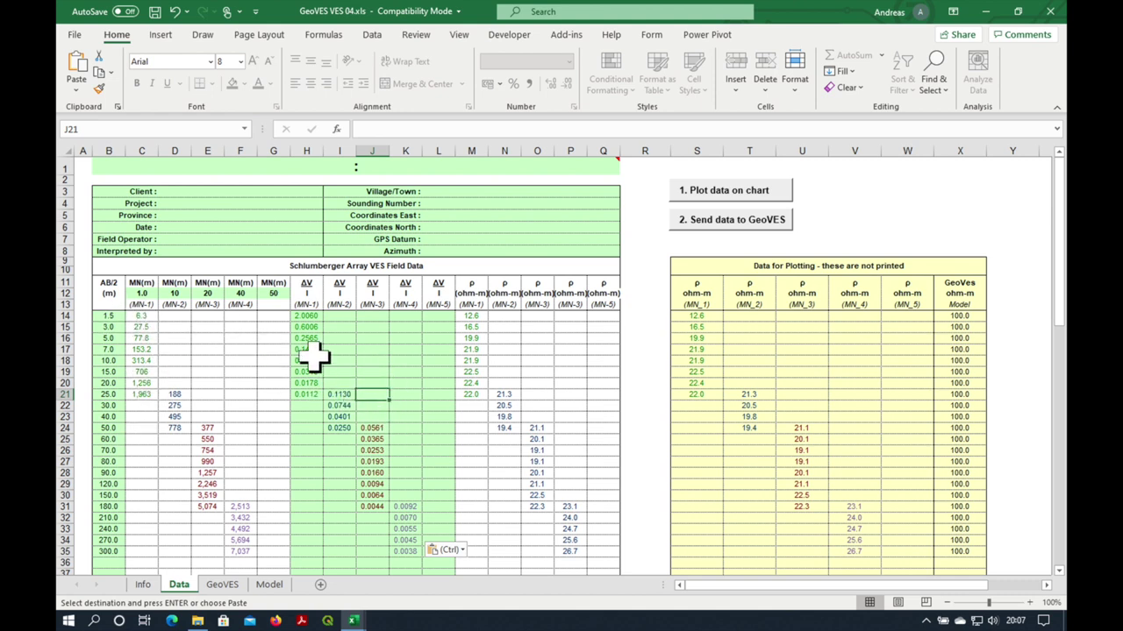
pyautogui.moveTo(142, 296); pyautogui.dragTo(273, 294)
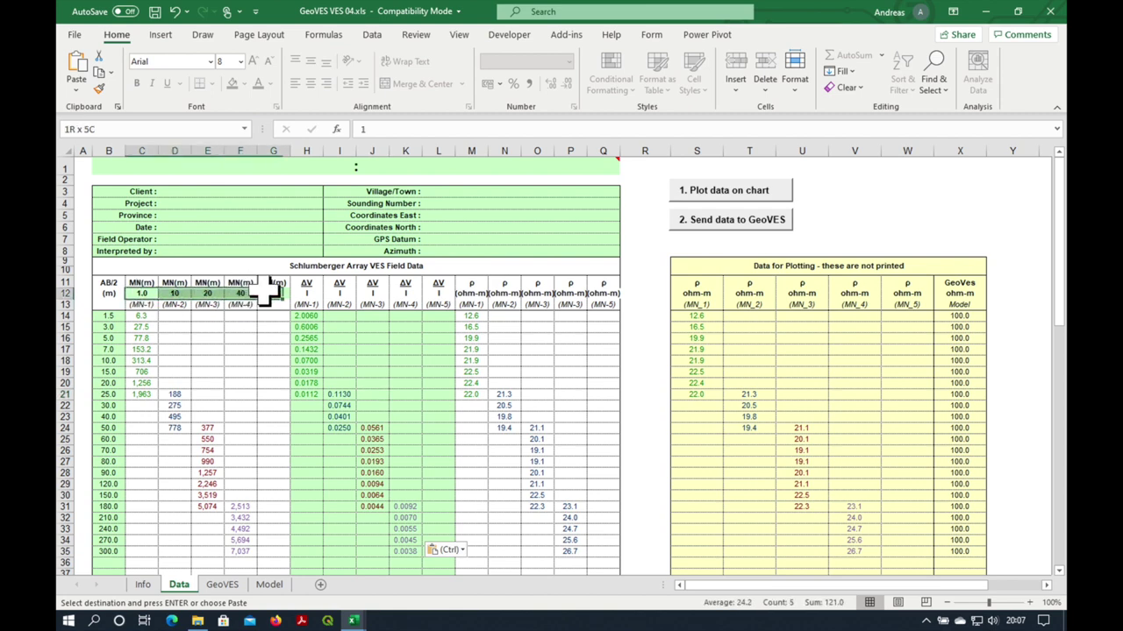
pyautogui.moveTo(110, 318); pyautogui.dragTo(101, 447)
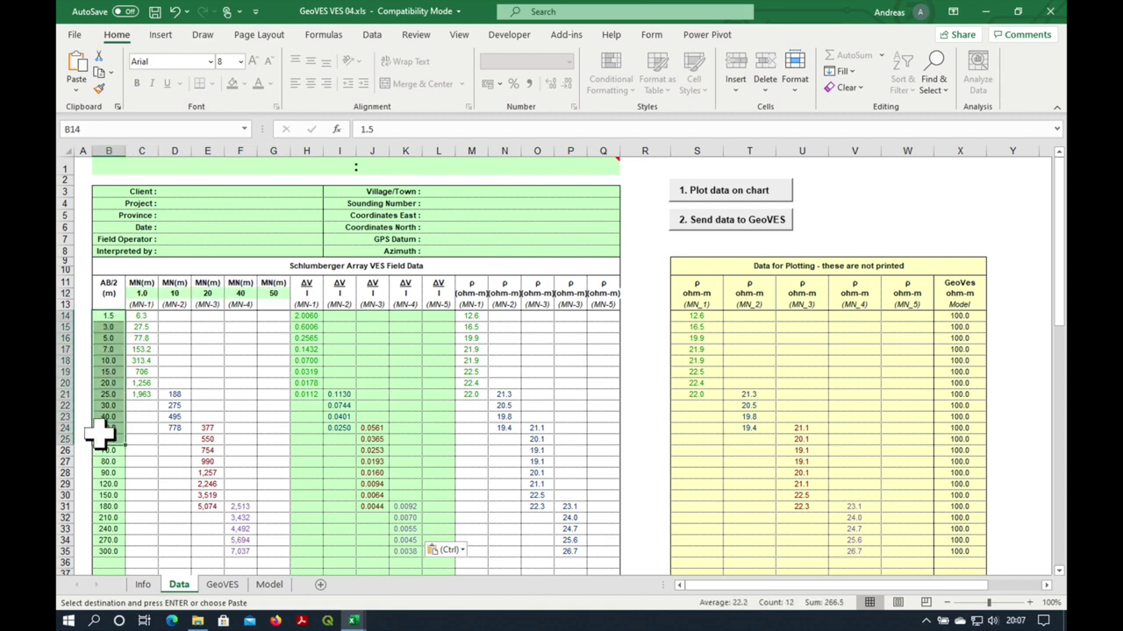
pyautogui.click(180, 372)
pyautogui.press('Return')
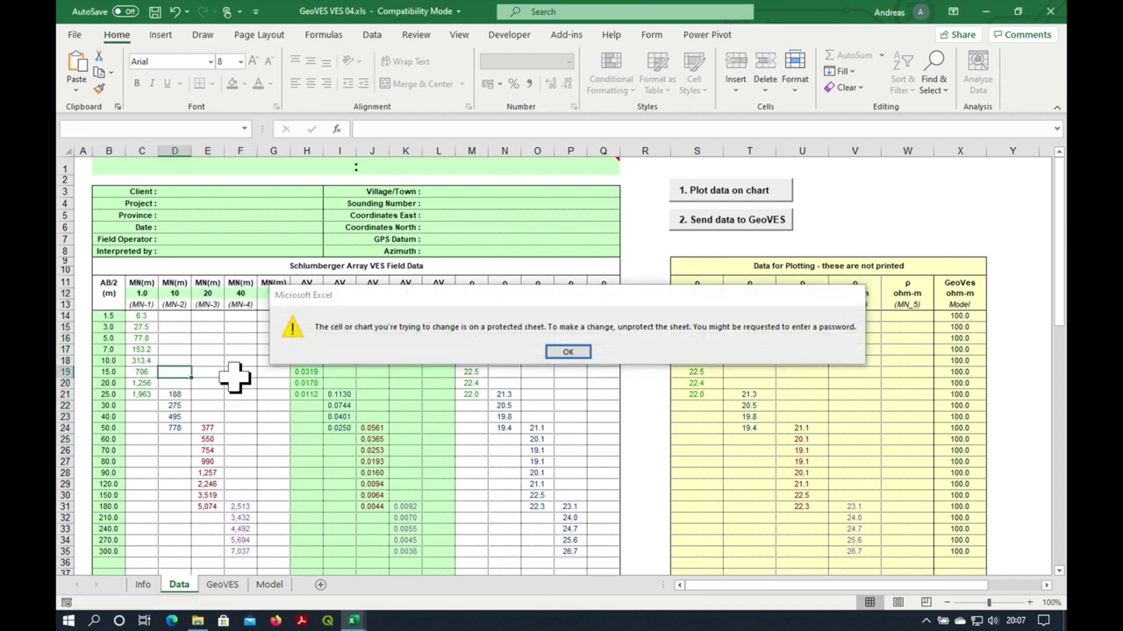
pyautogui.press('Return')
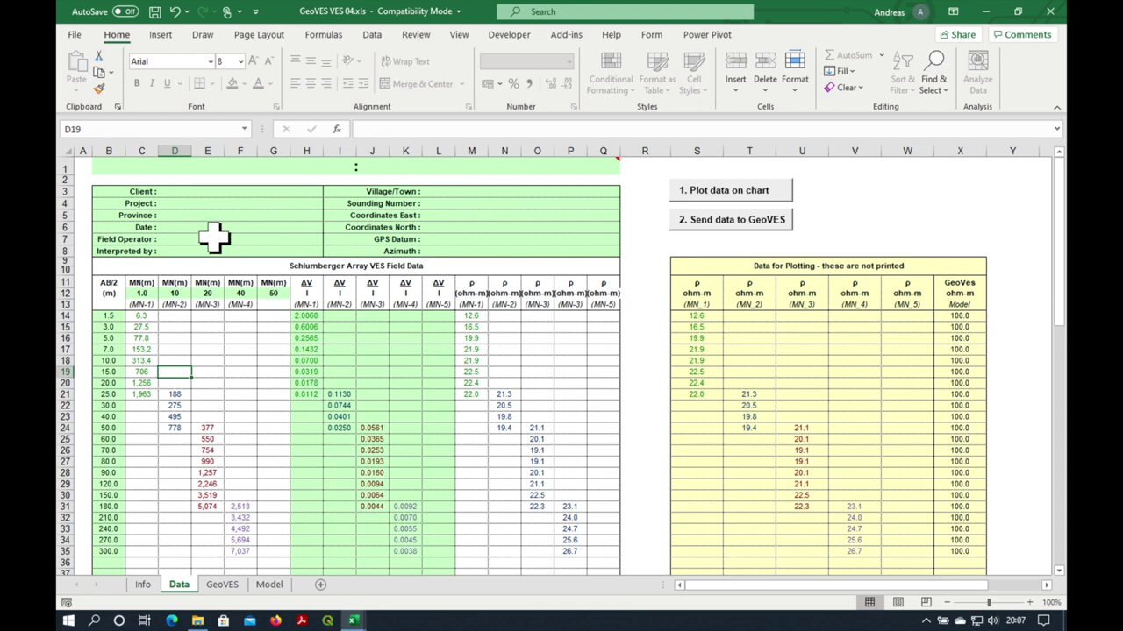
pyautogui.click(141, 192)
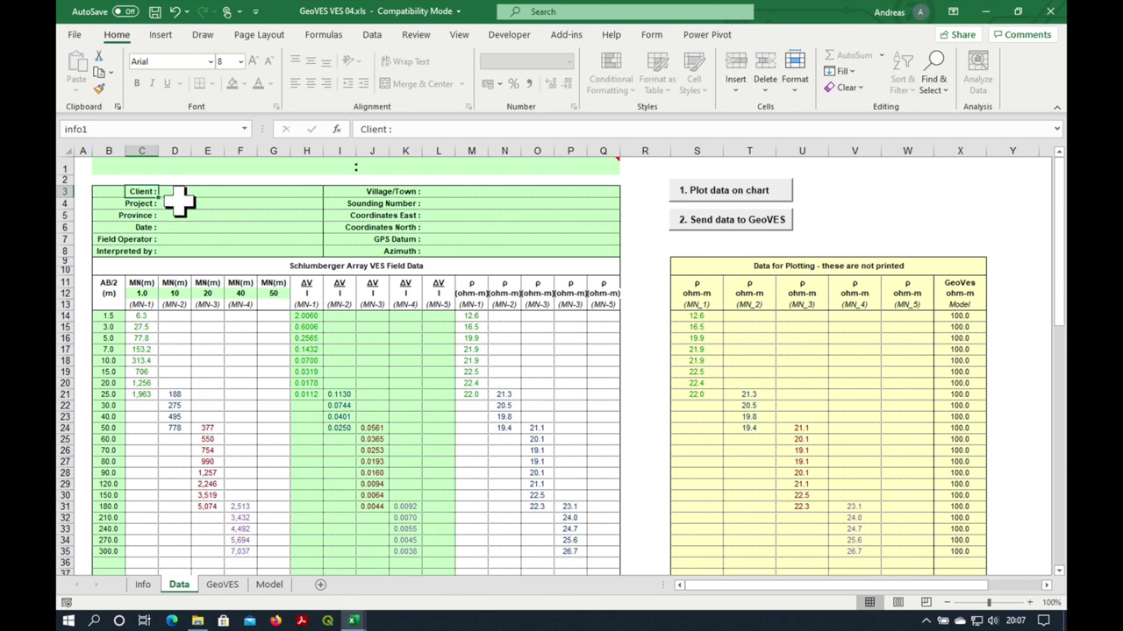
# Rename the Province header label to District
pyautogui.click(147, 204)
pyautogui.click(147, 215)
pyautogui.click(165, 227)
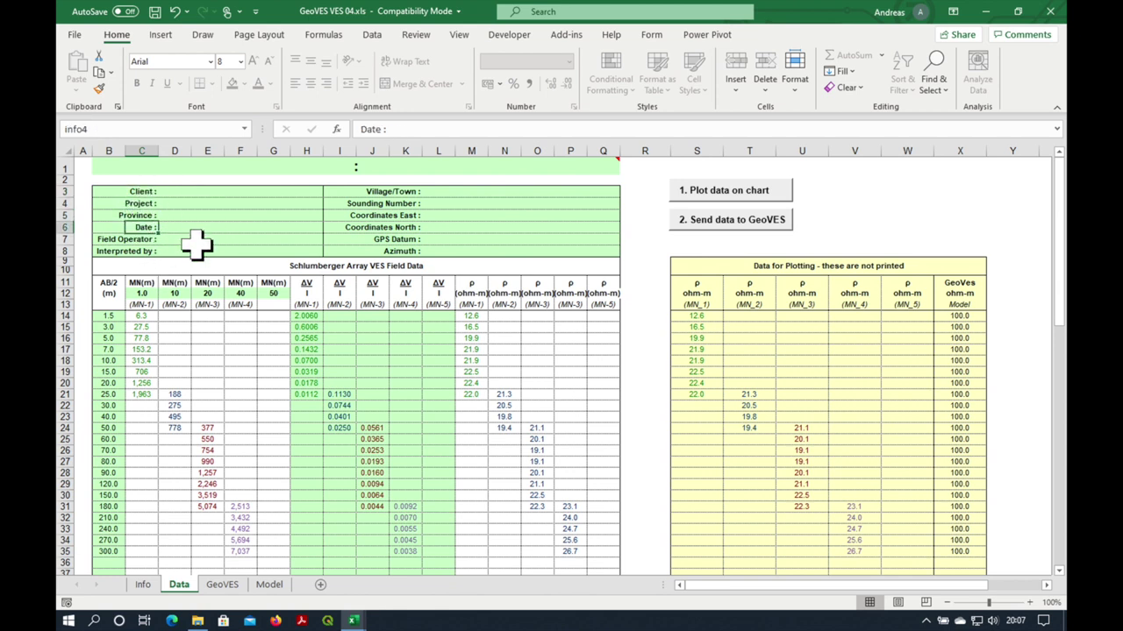
pyautogui.click(145, 215)
pyautogui.doubleClick(372, 132)
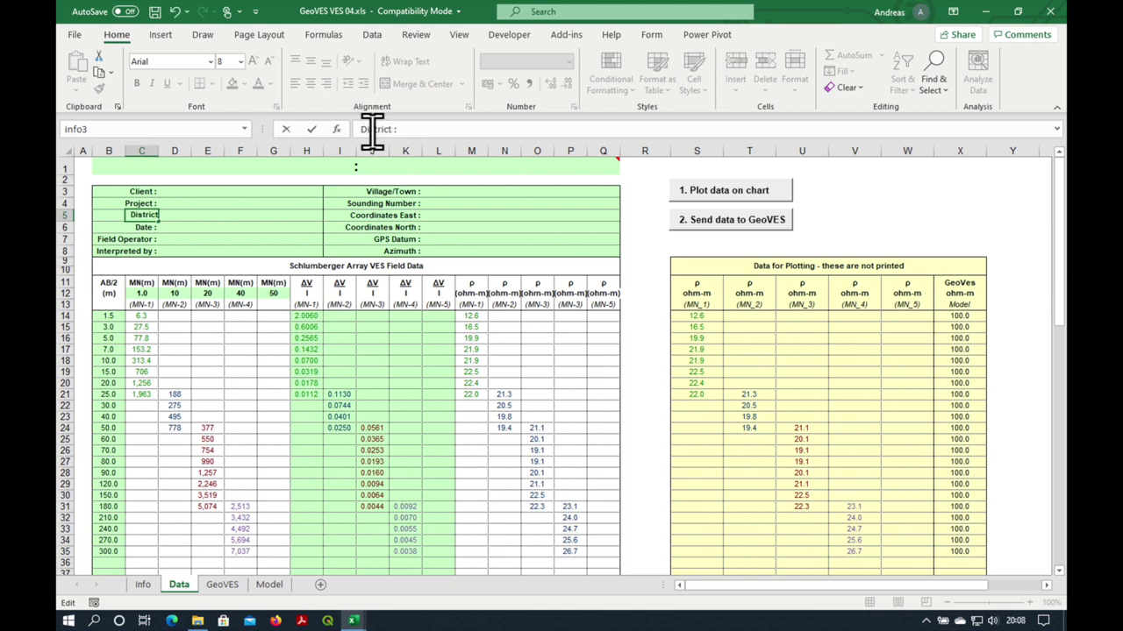
pyautogui.press('Return')
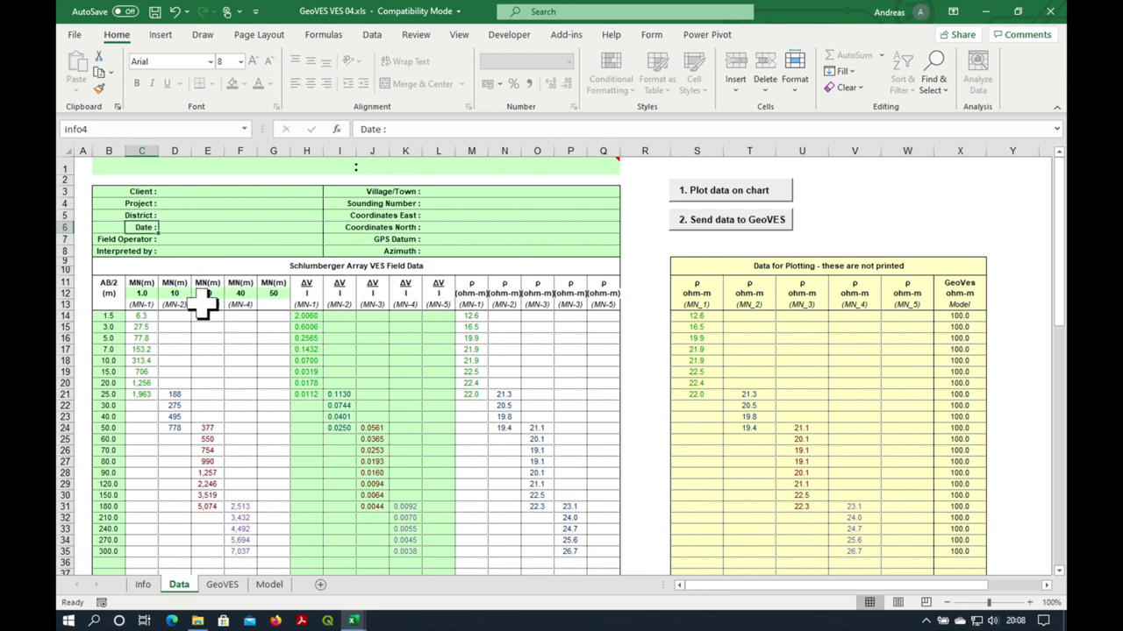
# Check the District label on the GeoVES and Model sheets, then return to Data
pyautogui.click(222, 586)
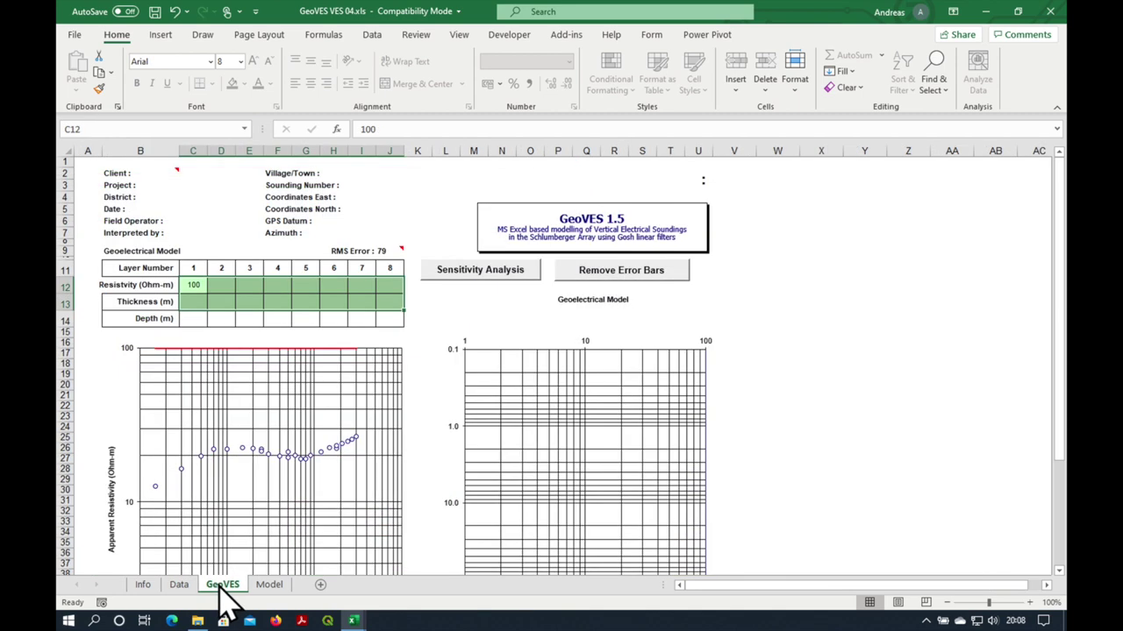
pyautogui.click(269, 586)
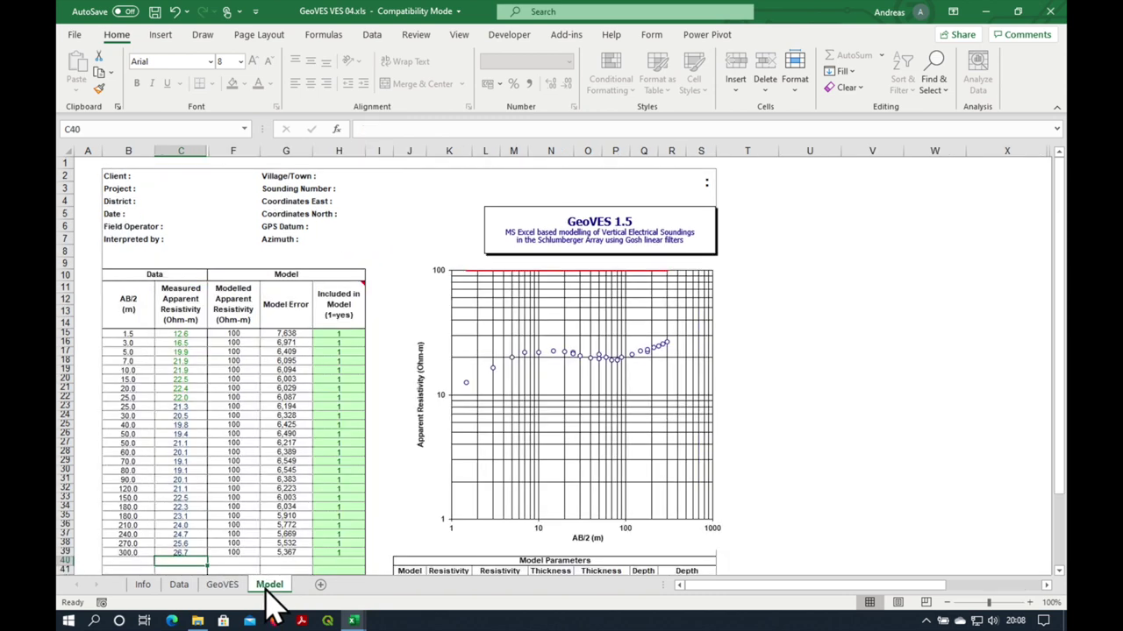
pyautogui.click(180, 586)
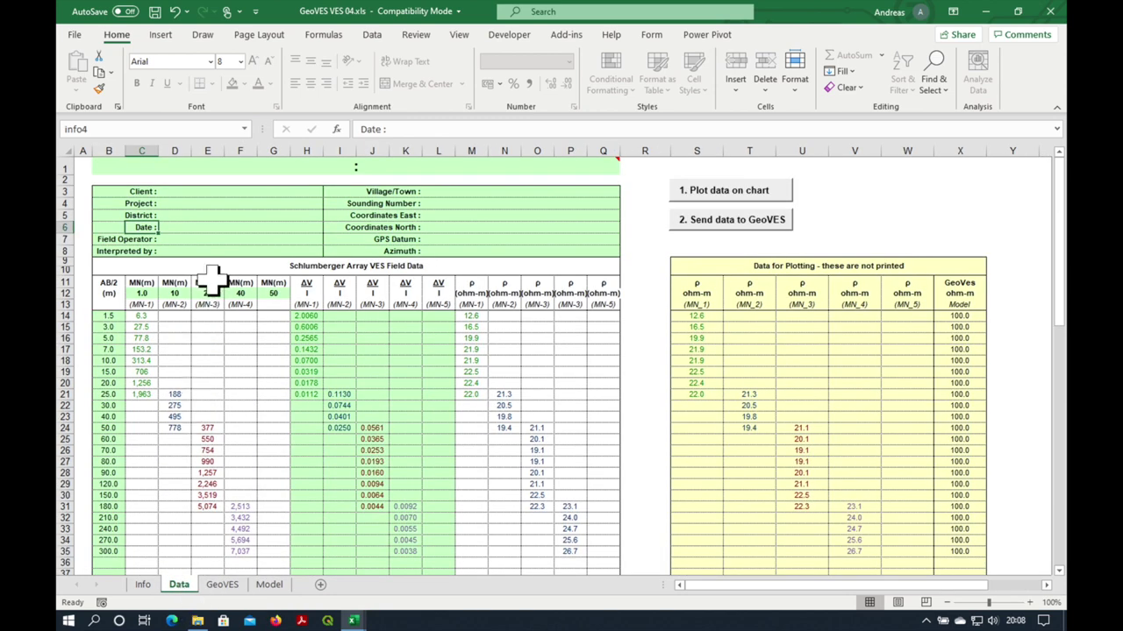
# Fill in client, project, district, date 2021/01/01, operator, interpreter, 'A town' and 'VES 01'
pyautogui.click(185, 191)
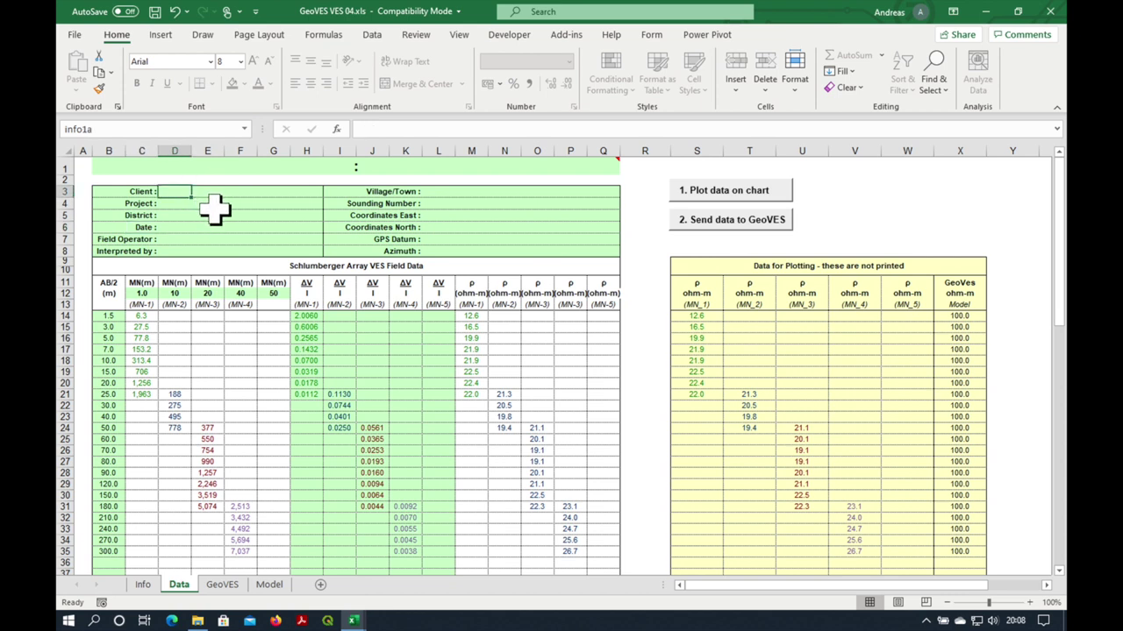
pyautogui.write('The client The project The district 2021/01/01 Contractor Hydrogeologist')
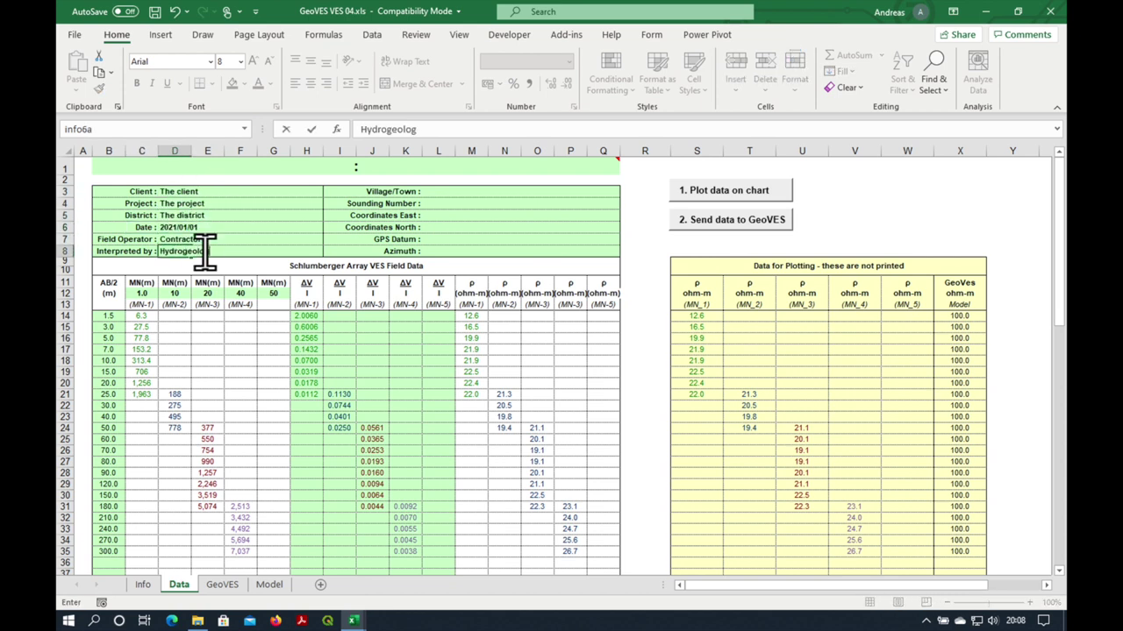
pyautogui.click(437, 191)
pyautogui.write('A town VES 01')
pyautogui.press('Return')
# Inspect the 'A town : VES 01' title formula and the coordinate, datum and azimuth fields
pyautogui.click(336, 166)
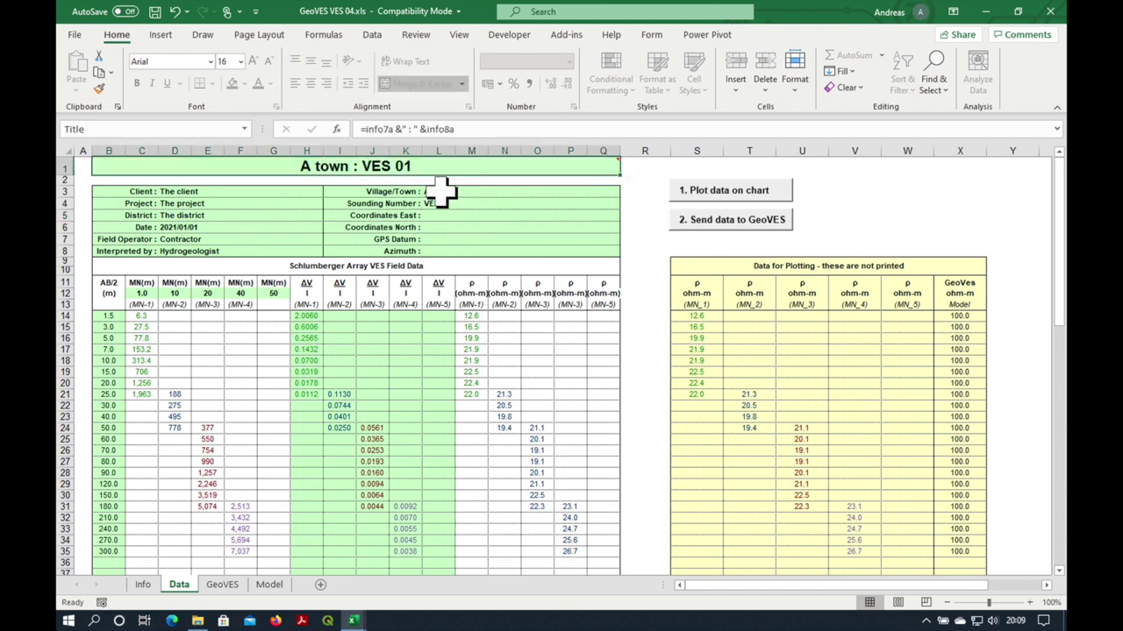
pyautogui.moveTo(439, 191); pyautogui.dragTo(442, 204)
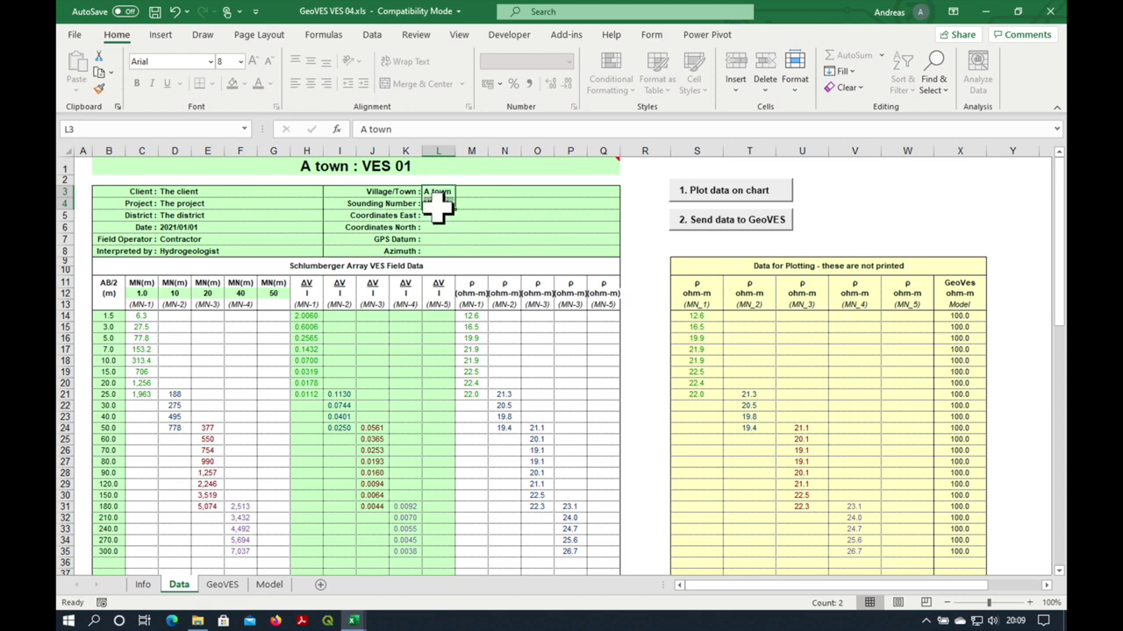
pyautogui.click(394, 166)
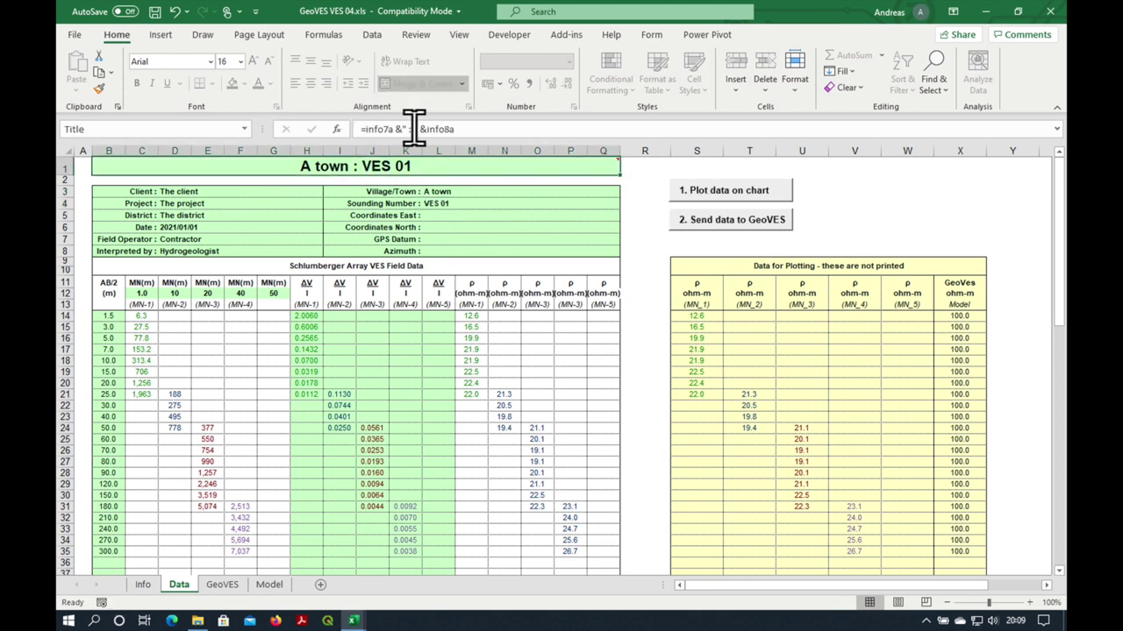
pyautogui.click(441, 216)
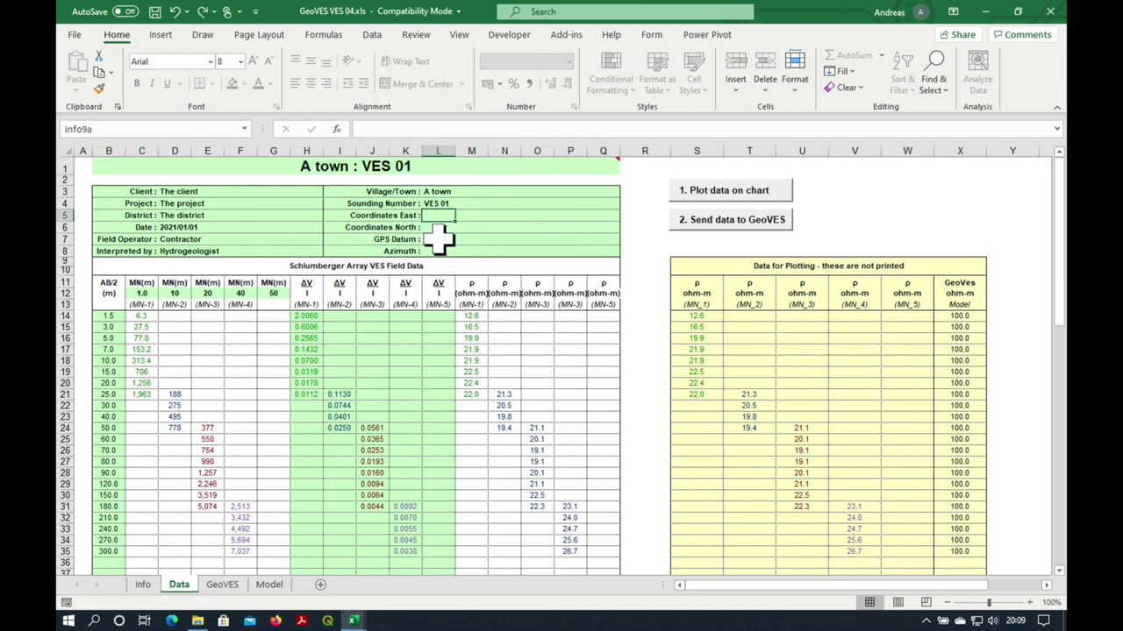
pyautogui.click(442, 238)
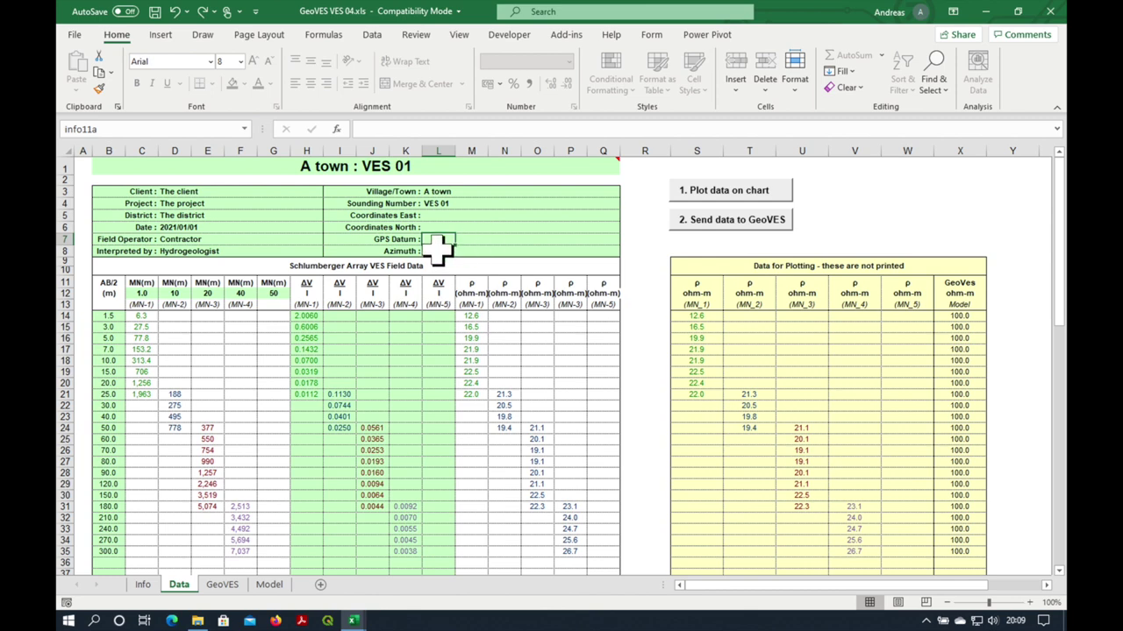
pyautogui.click(444, 251)
pyautogui.scroll(-2, 491, 251)
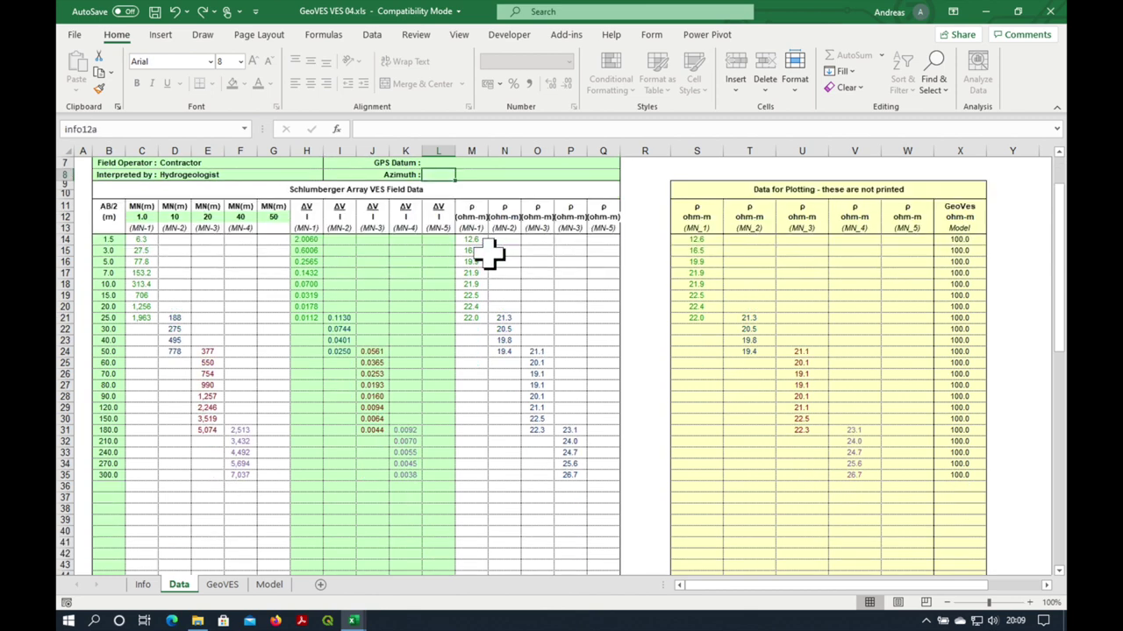
pyautogui.scroll(2, 489, 252)
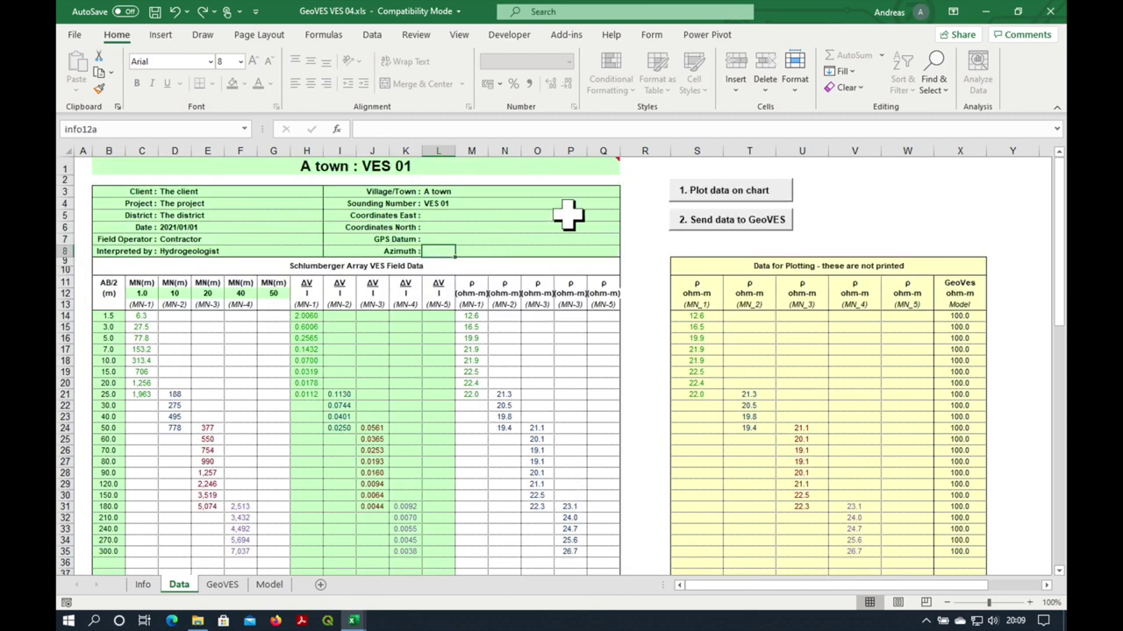
# Run the '1. Plot data on chart' macro, inspect the curve, and send the data to GeoVES
pyautogui.click(718, 199)
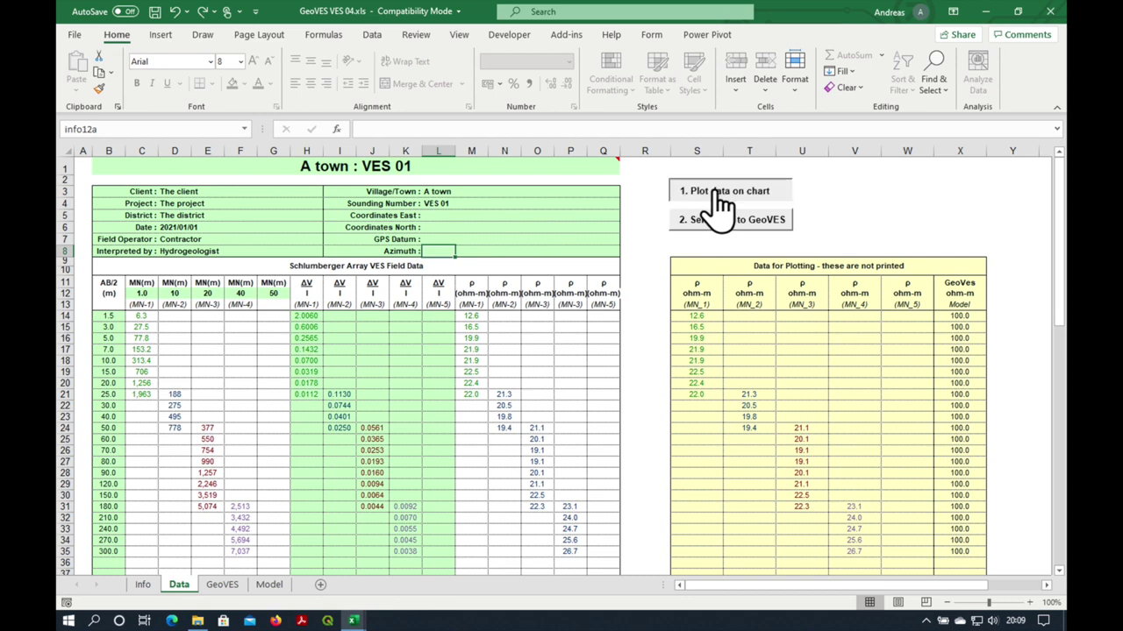
pyautogui.scroll(-6, 510, 295)
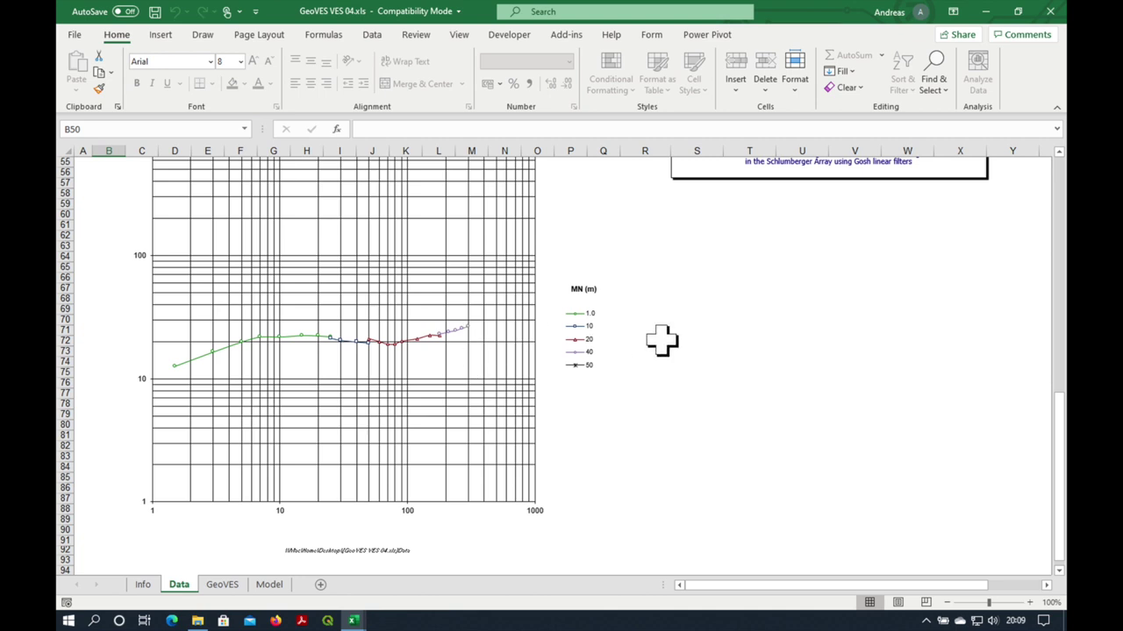
pyautogui.scroll(18, 662, 340)
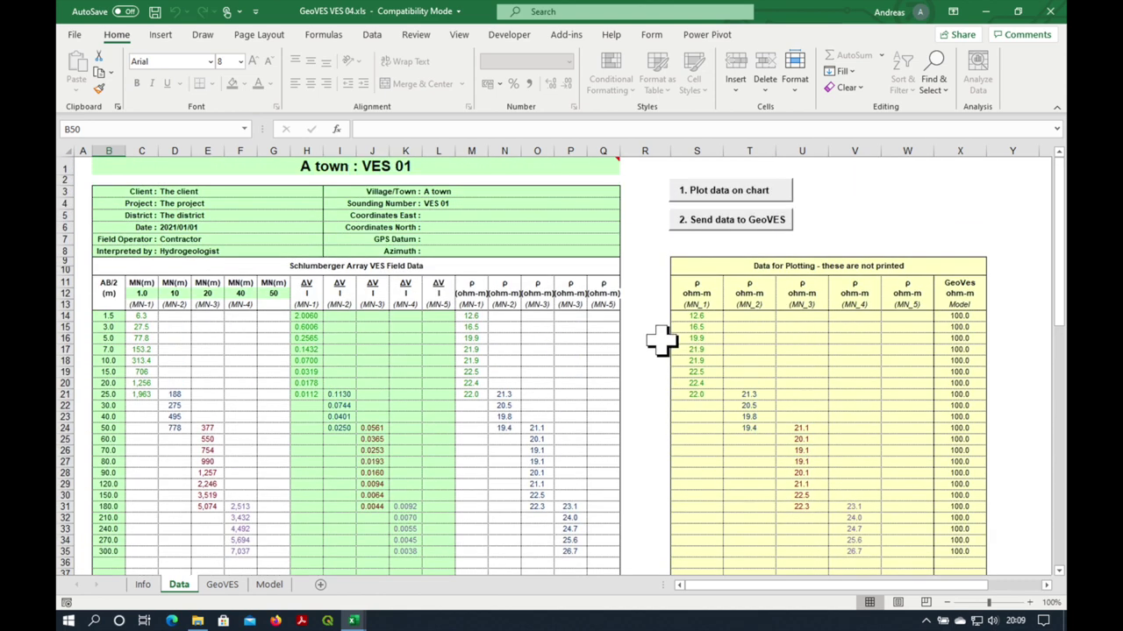
pyautogui.click(718, 223)
# Acknowledge the data-sent message and review the layer table, selecting layer 1's 100 ohm-m resistivity
pyautogui.click(654, 359)
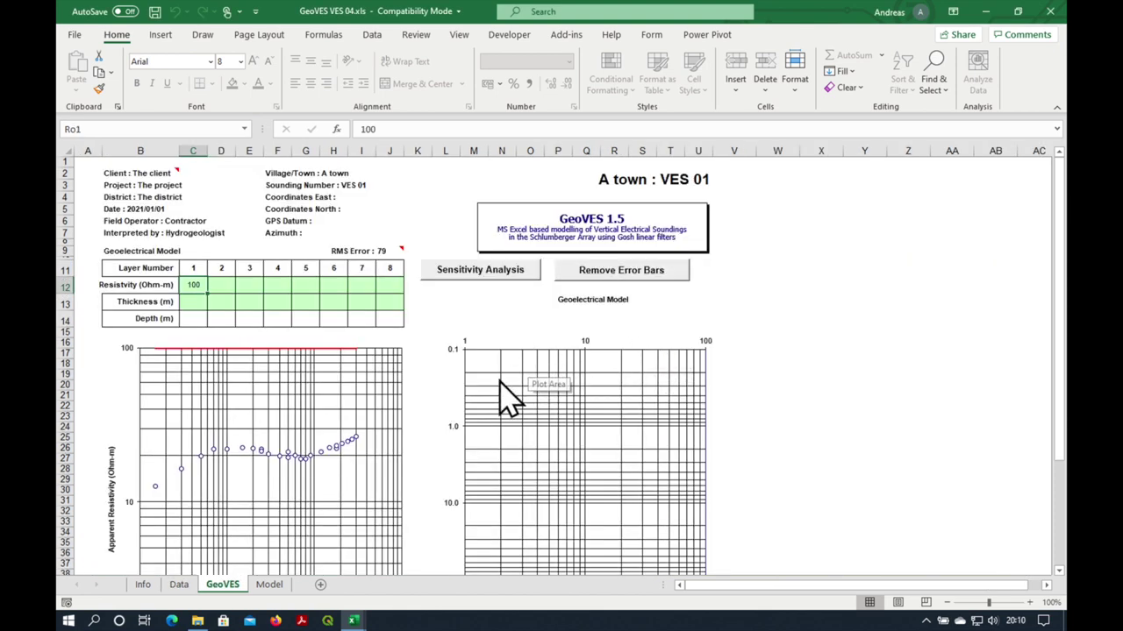
pyautogui.scroll(-2, 502, 395)
pyautogui.scroll(-2, 502, 394)
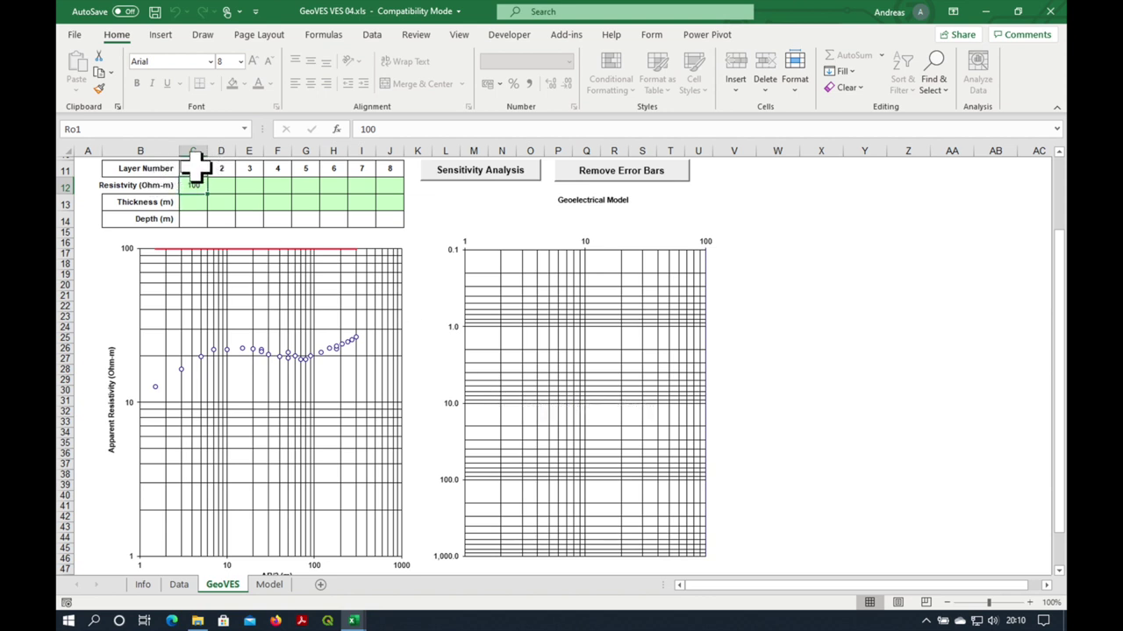
pyautogui.moveTo(193, 168); pyautogui.dragTo(392, 163)
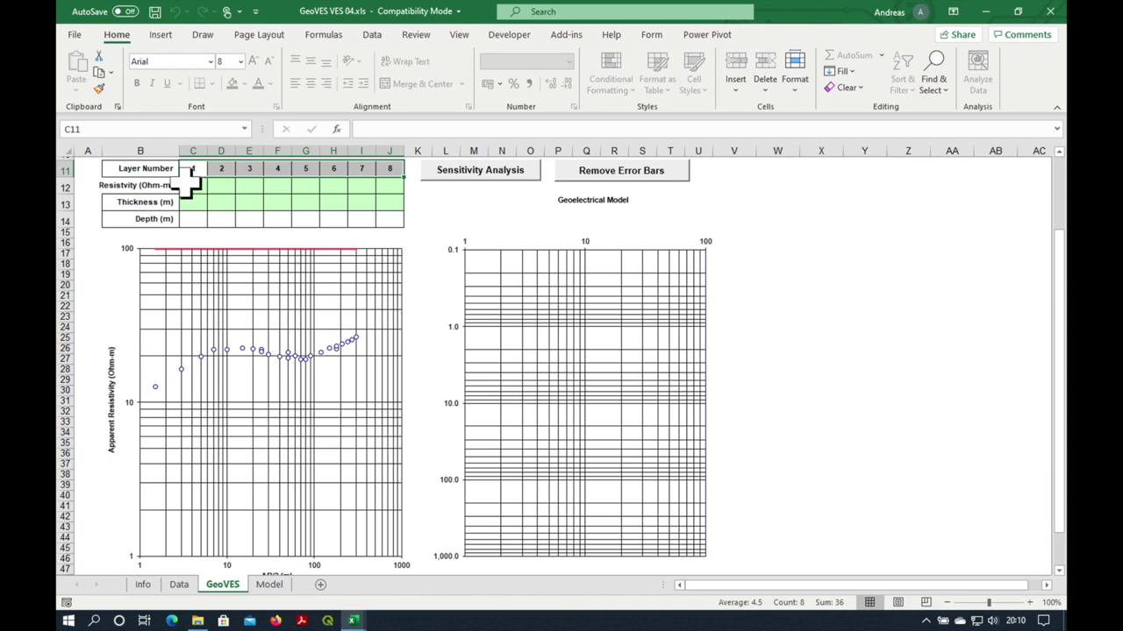
pyautogui.moveTo(193, 168); pyautogui.dragTo(285, 174)
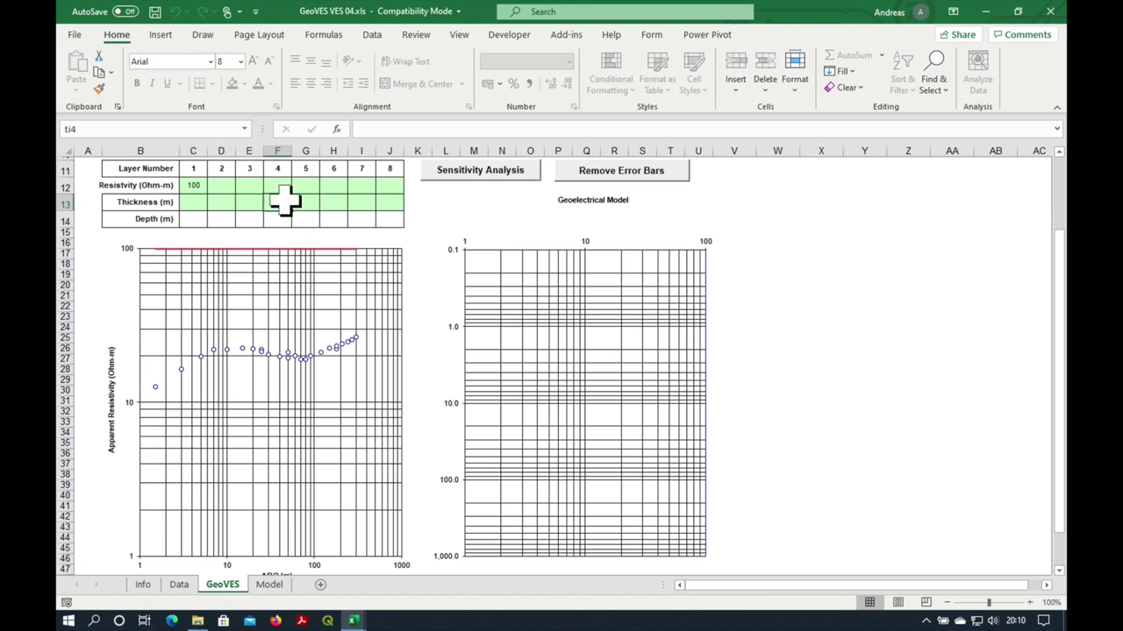
pyautogui.moveTo(195, 184); pyautogui.dragTo(377, 181)
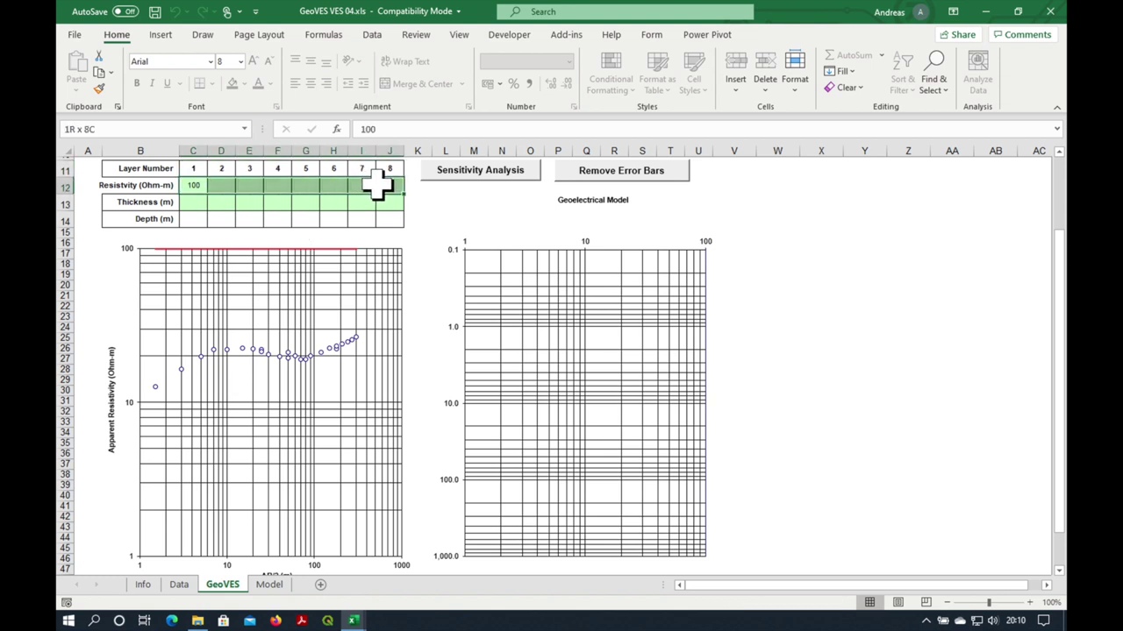
pyautogui.click(184, 206)
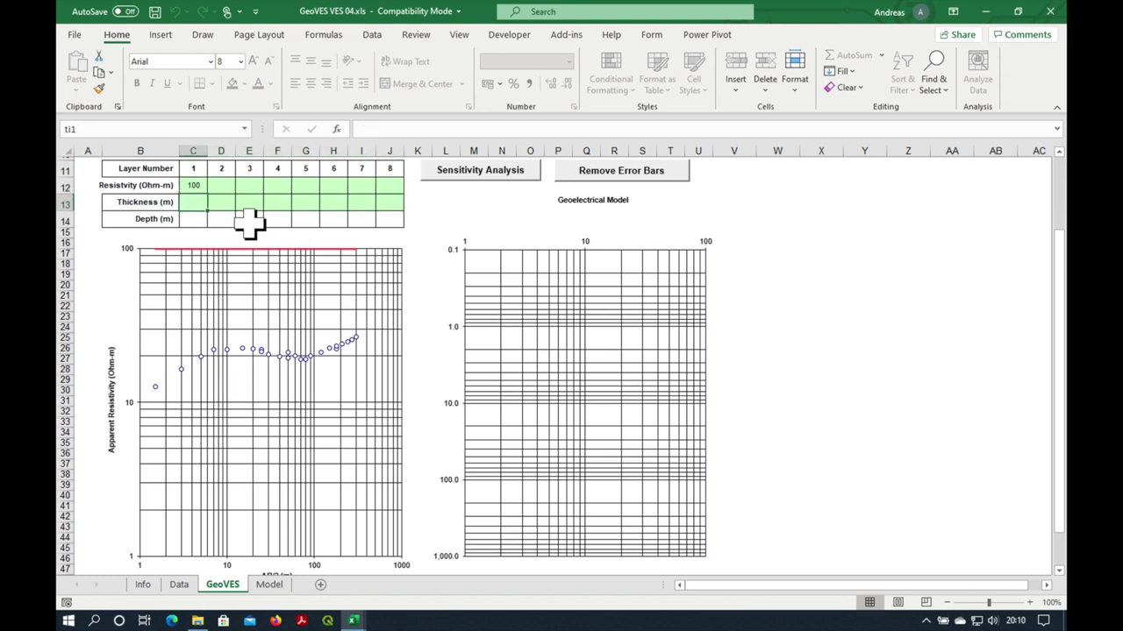
pyautogui.click(386, 203)
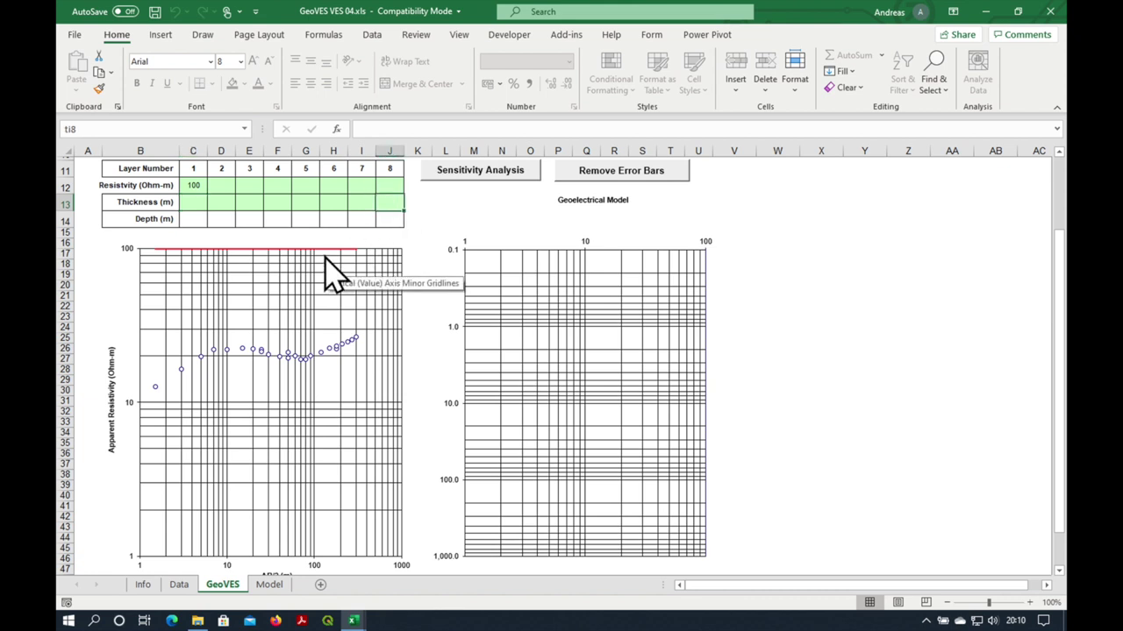
pyautogui.click(195, 186)
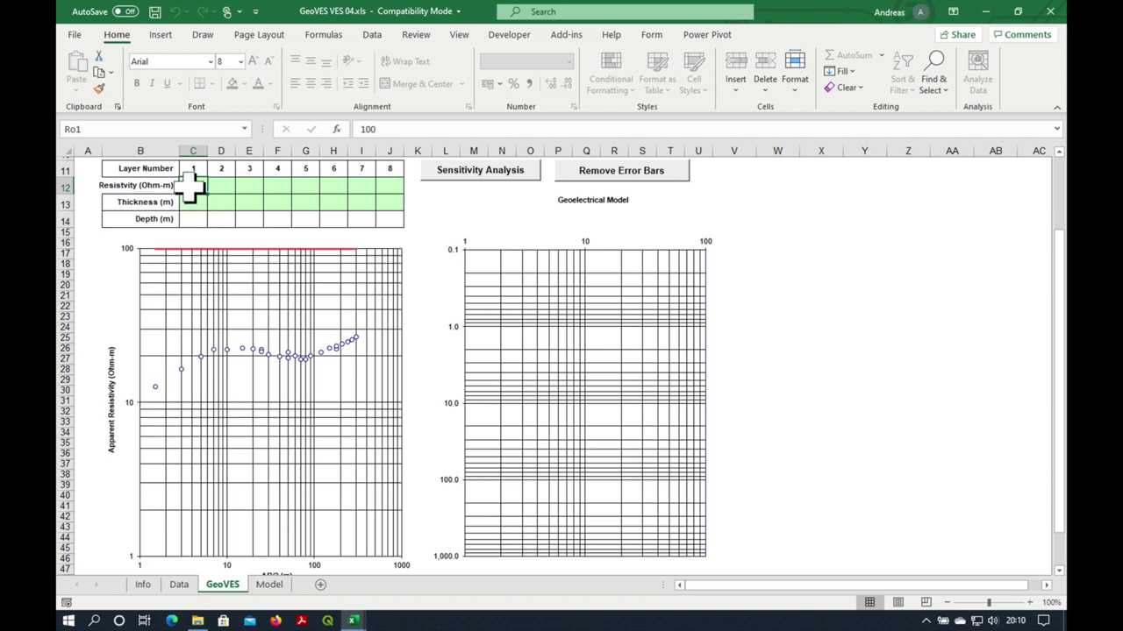
# Enter a first guess: layer 1 at 10 ohm-m and 1 m thick, layer 2 at 30 ohm-m
pyautogui.write('10')
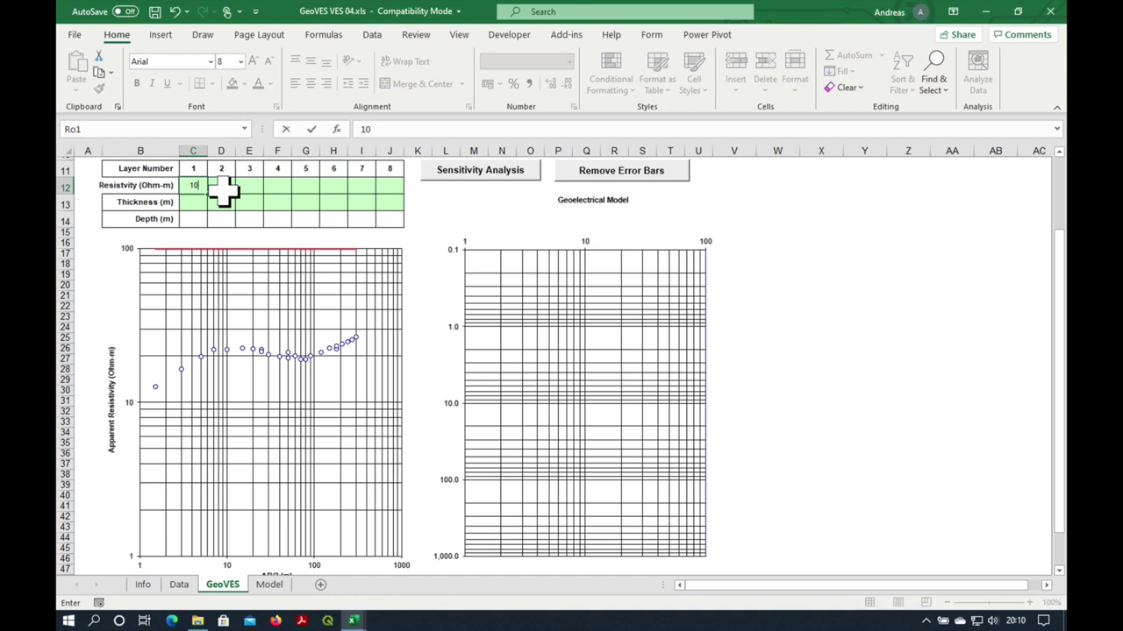
pyautogui.press('Return')
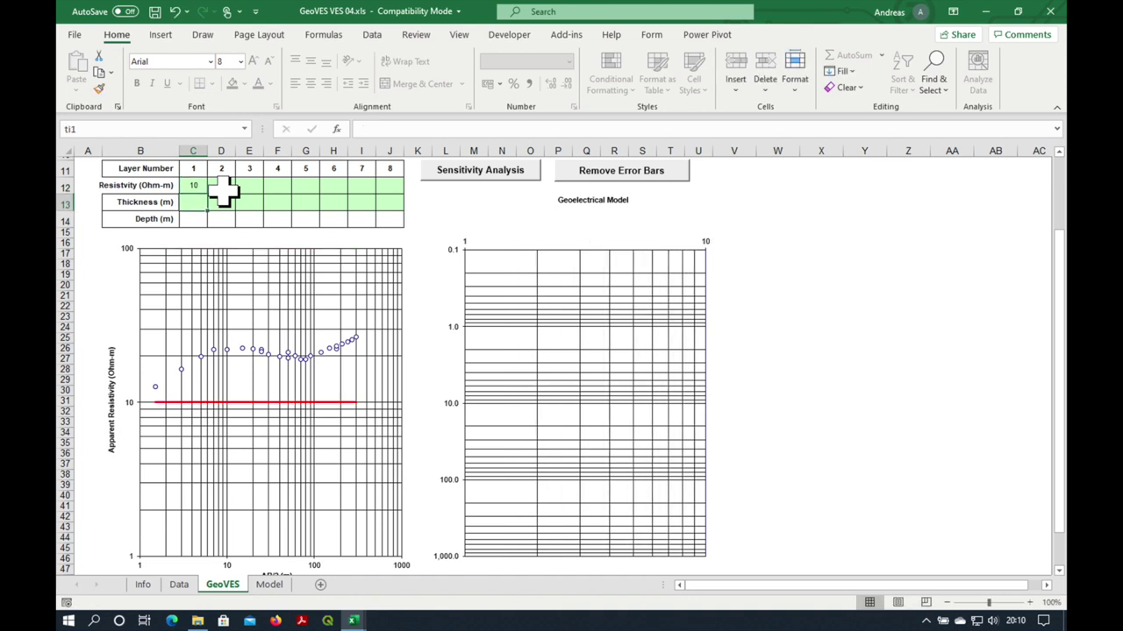
pyautogui.write('1')
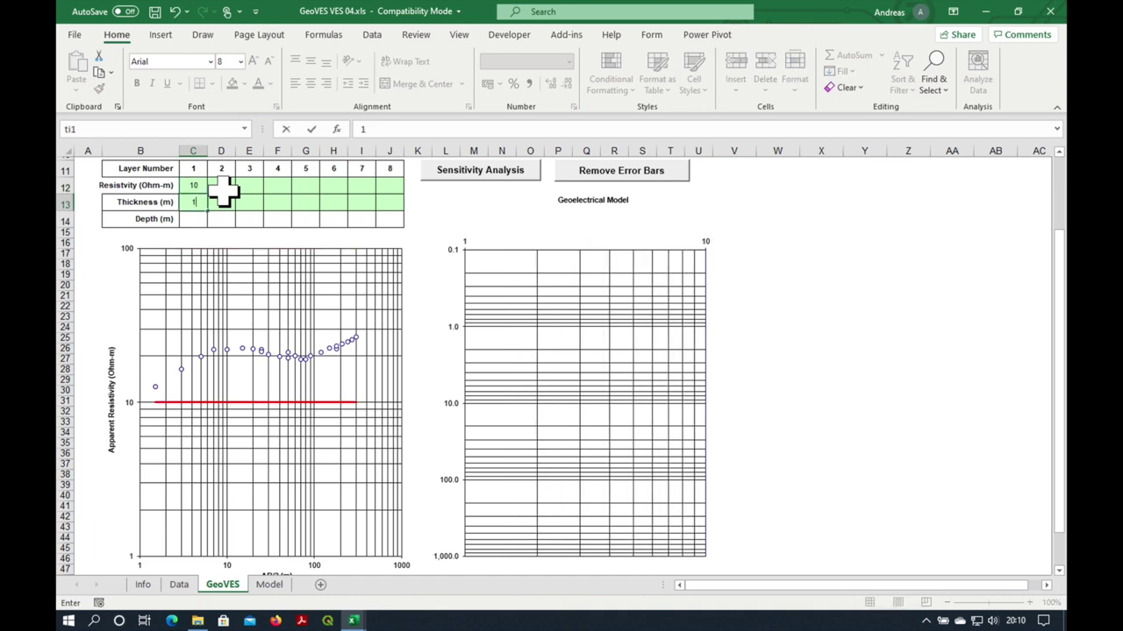
pyautogui.click(224, 186)
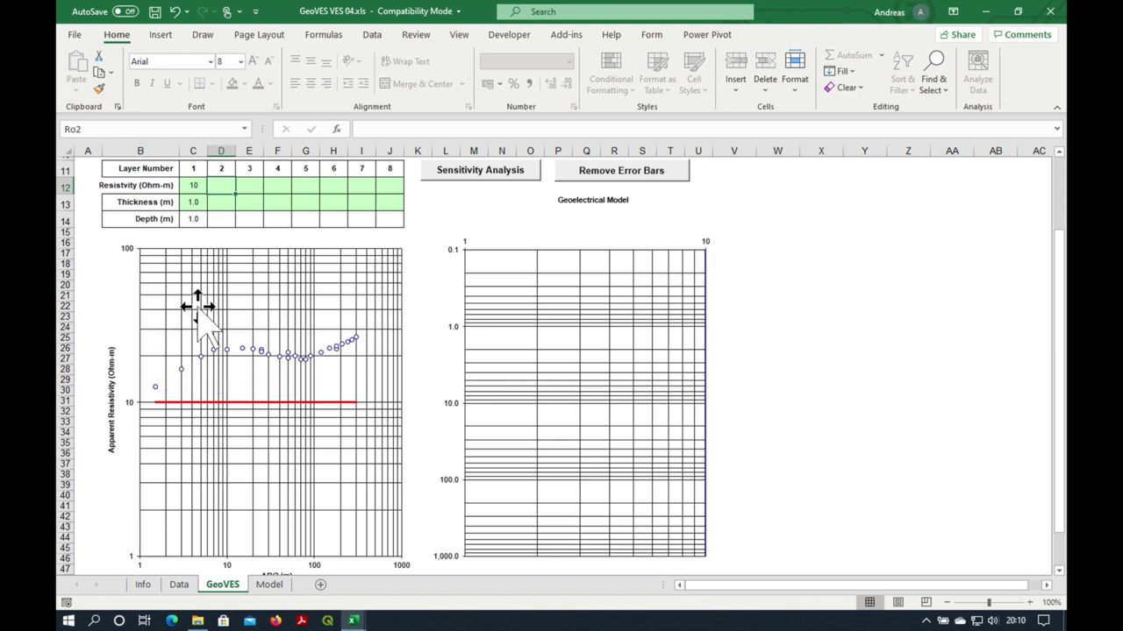
pyautogui.write('30')
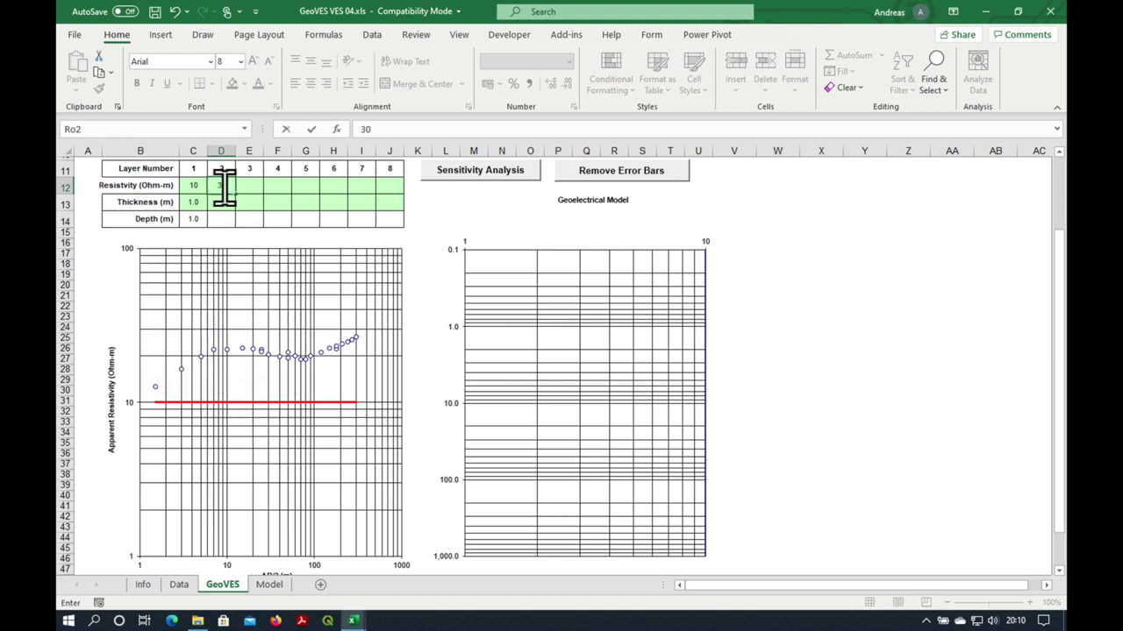
pyautogui.press('Return')
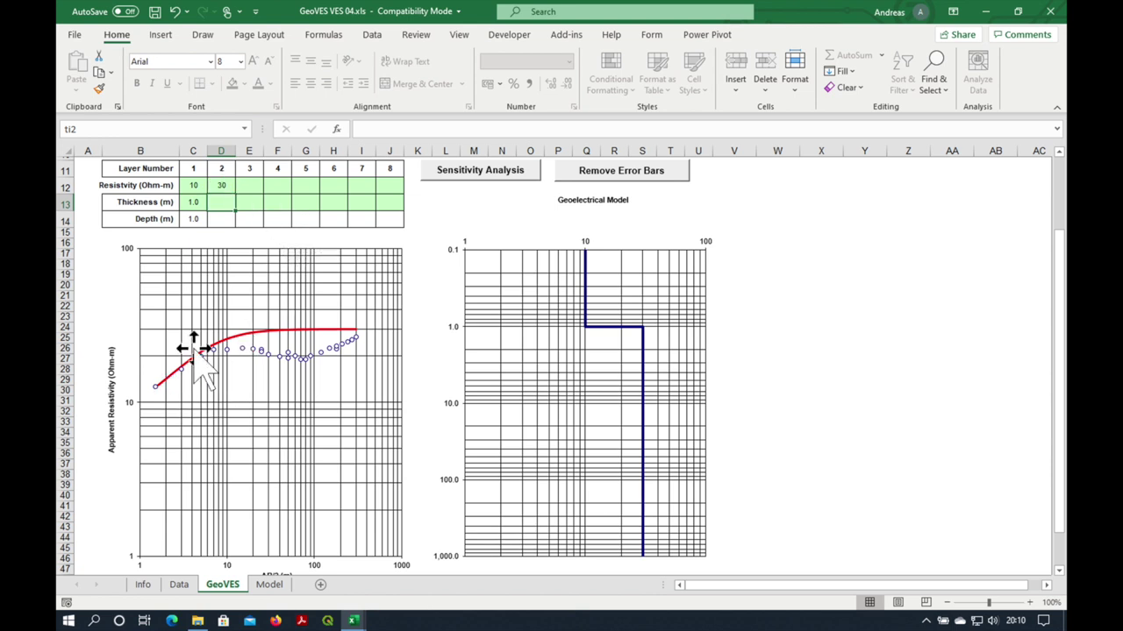
# Refine the resistivities to 25 ohm-m for layer 2 and 11 ohm-m for layer 1
pyautogui.click(223, 184)
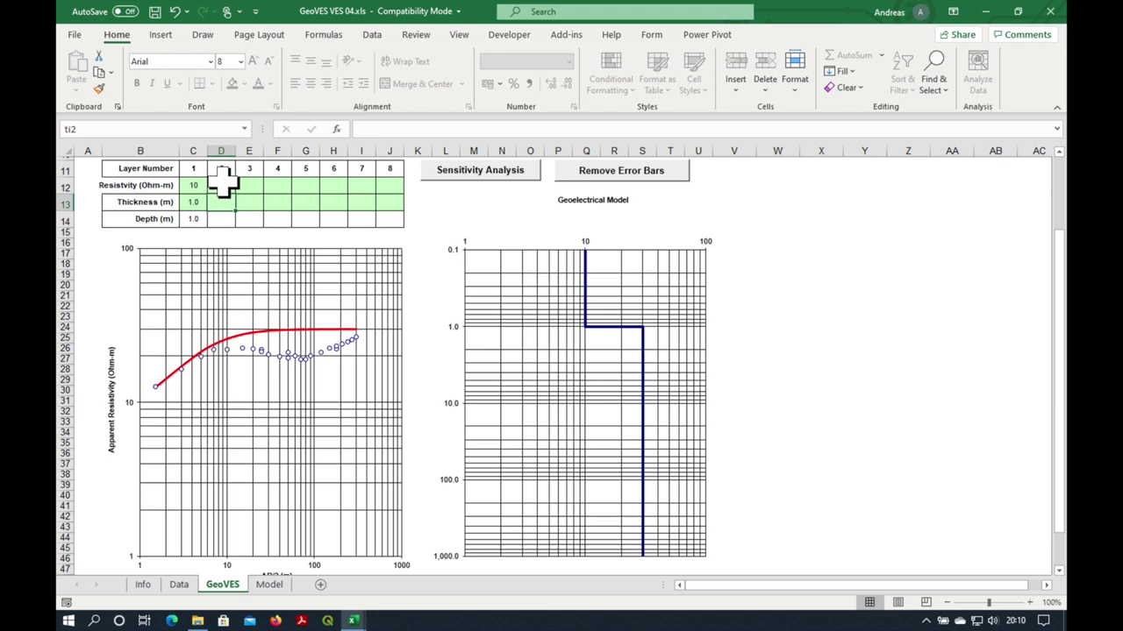
pyautogui.write('25')
pyautogui.press('Return')
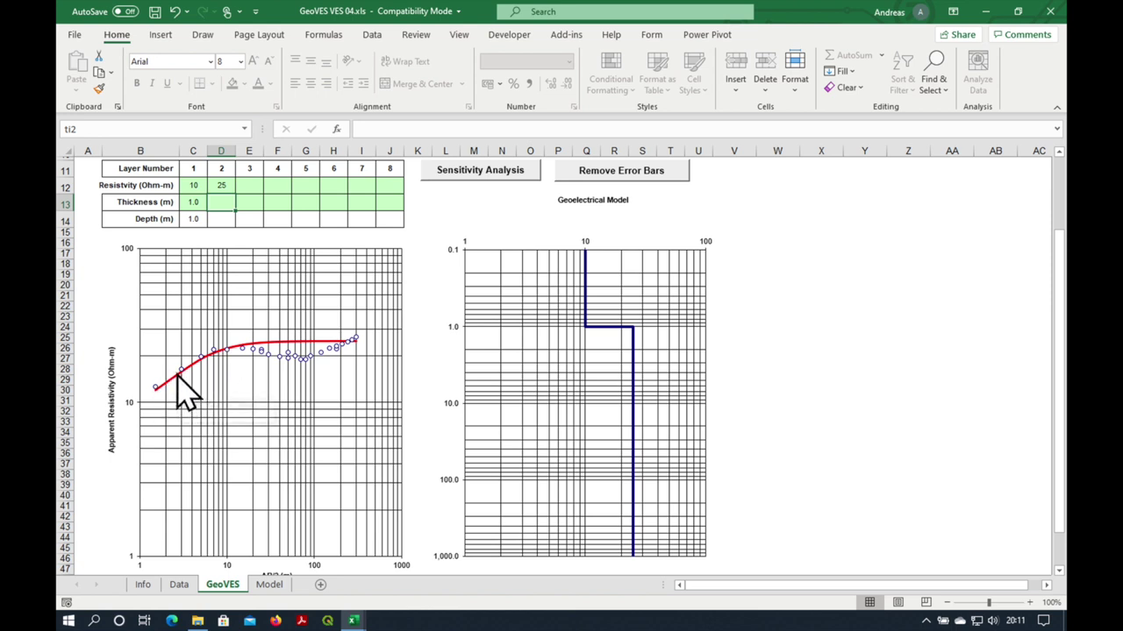
pyautogui.click(189, 185)
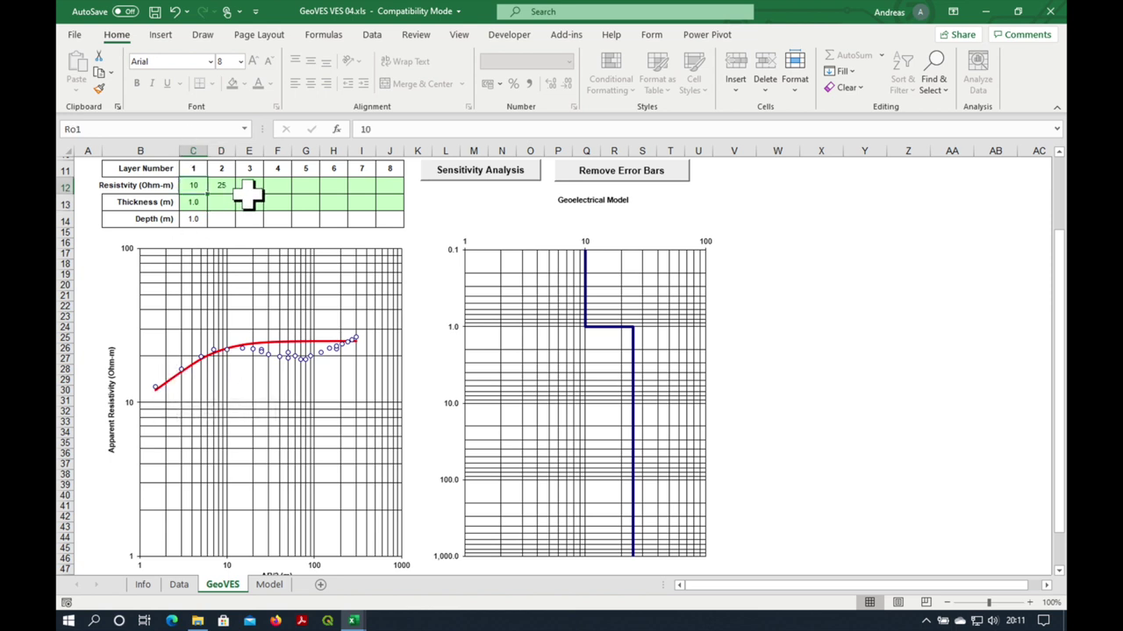
pyautogui.write('11')
pyautogui.press('Return')
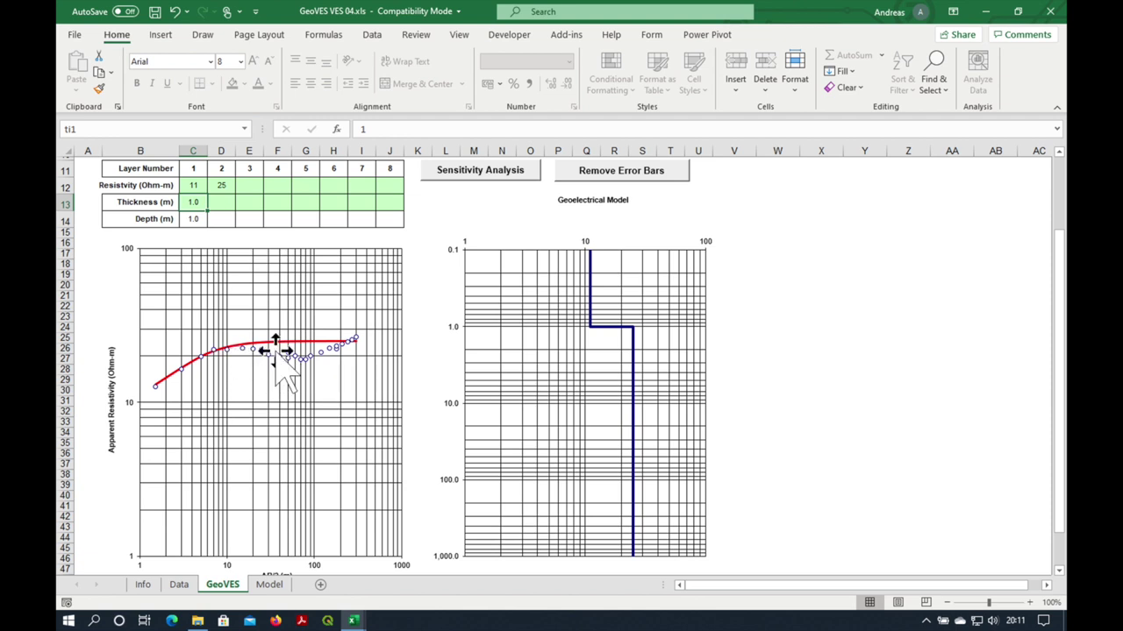
# Give layer 2 a 5 m thickness and add layer 3, settling on 18 ohm-m
pyautogui.click(225, 204)
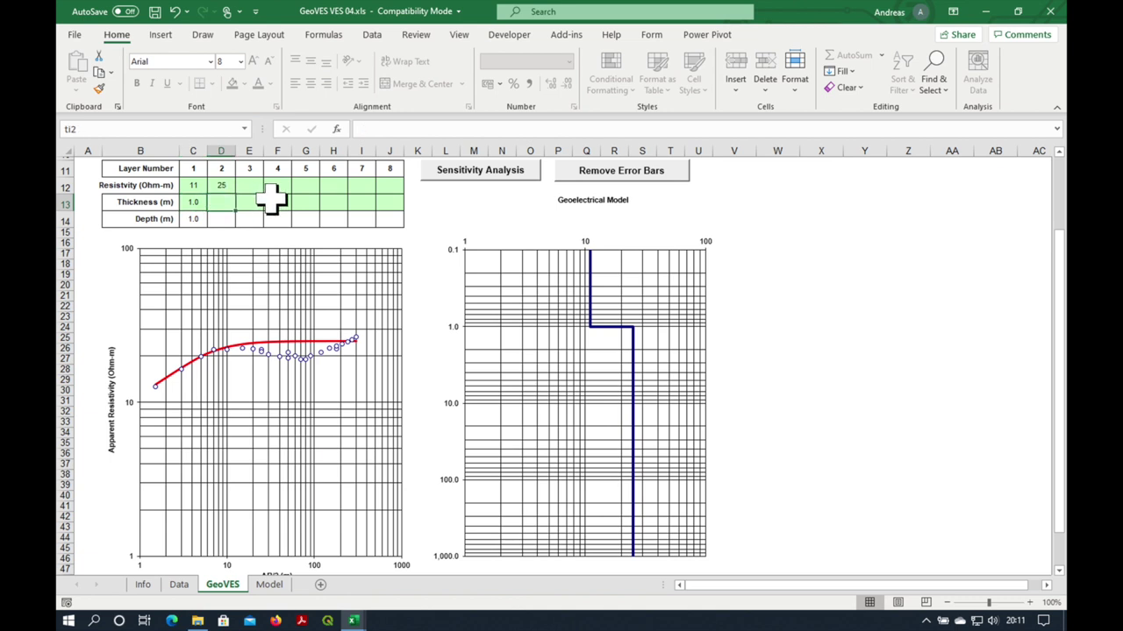
pyautogui.write('5')
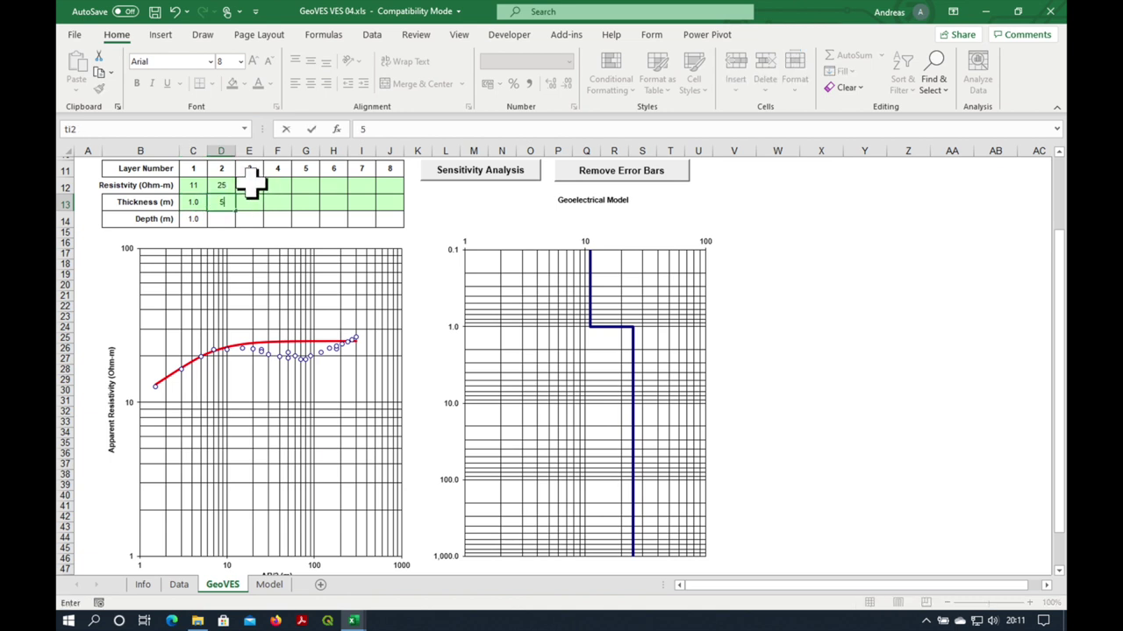
pyautogui.click(250, 185)
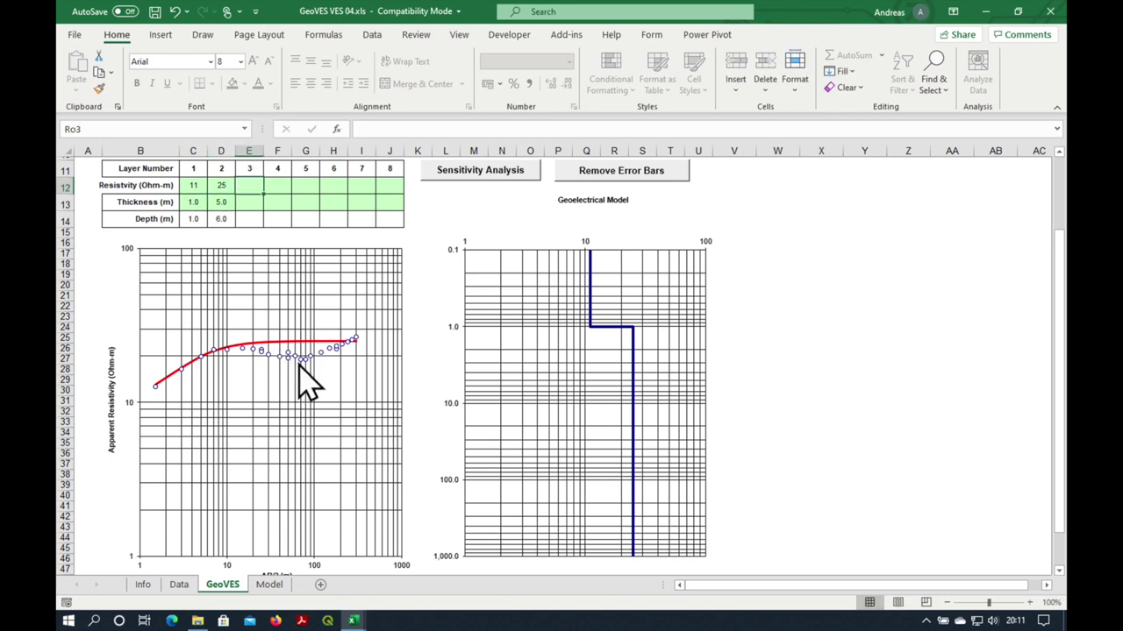
pyautogui.moveTo(305, 384)
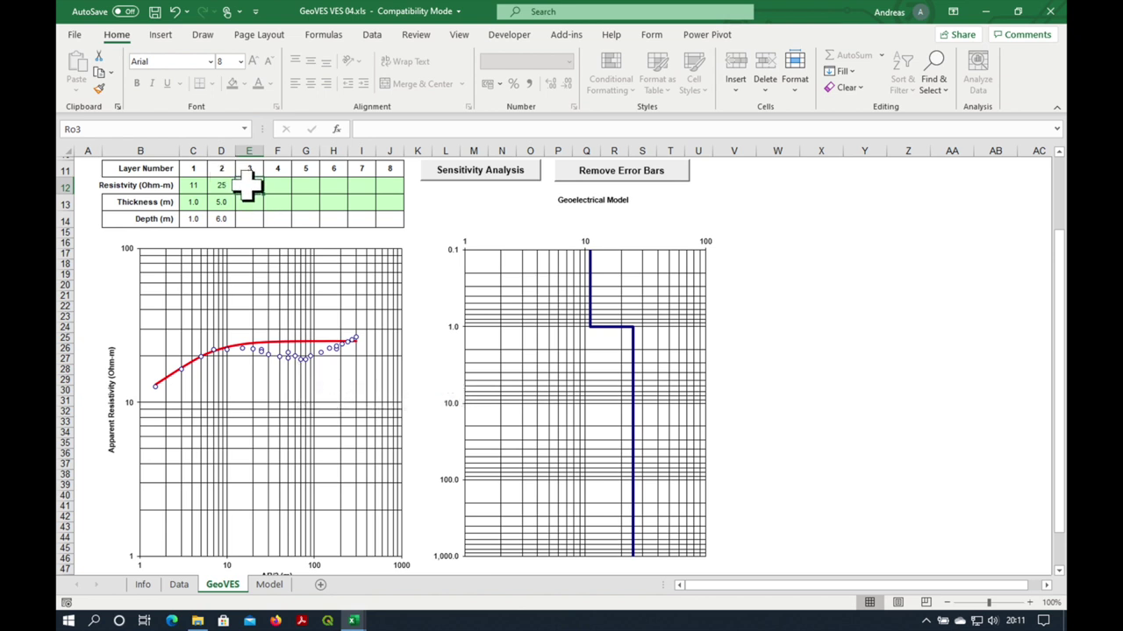
pyautogui.write('20')
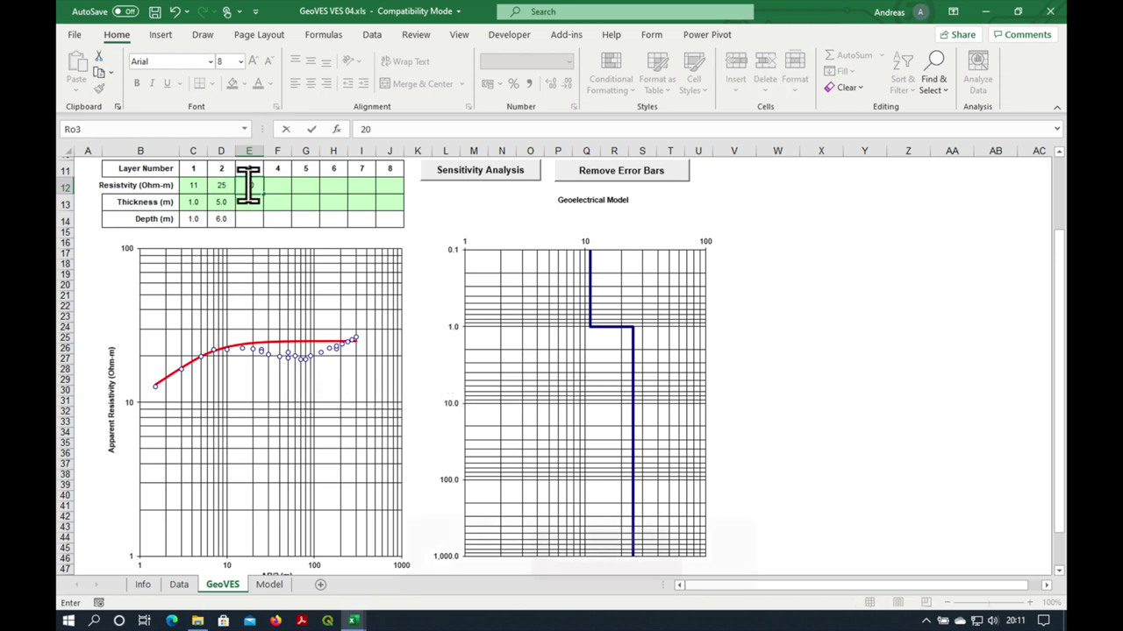
pyautogui.press('Return')
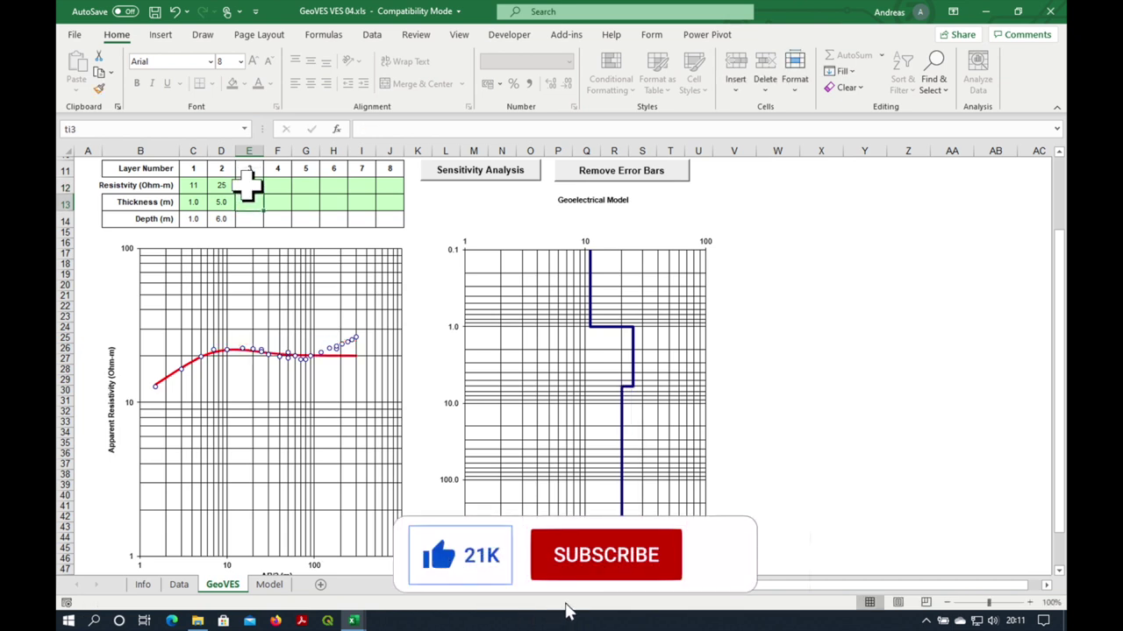
pyautogui.click(247, 186)
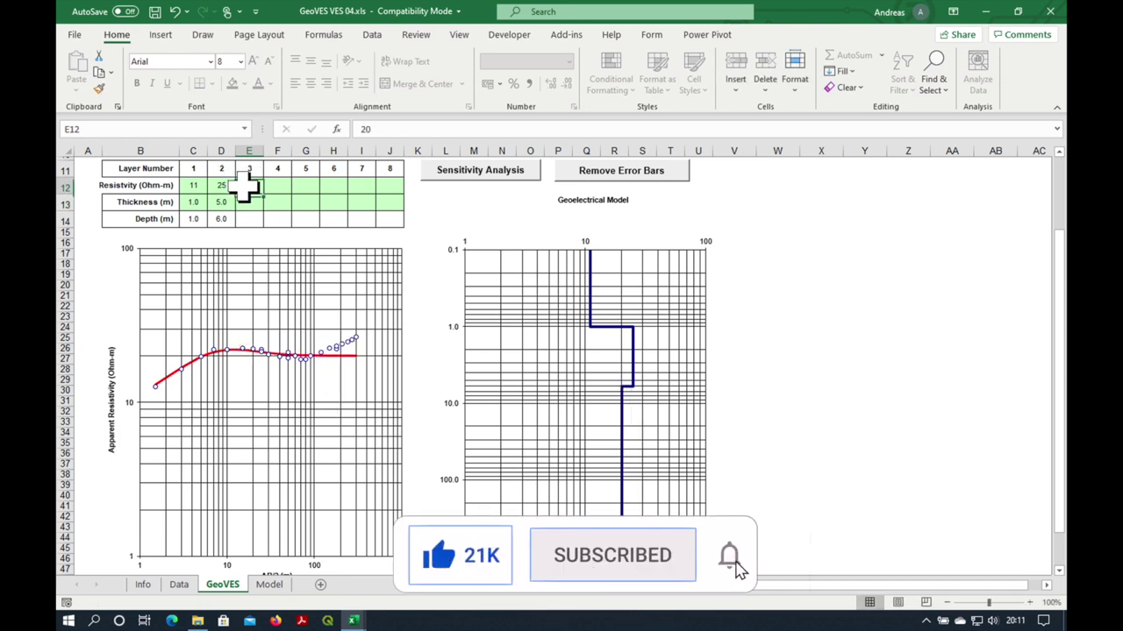
pyautogui.write('1')
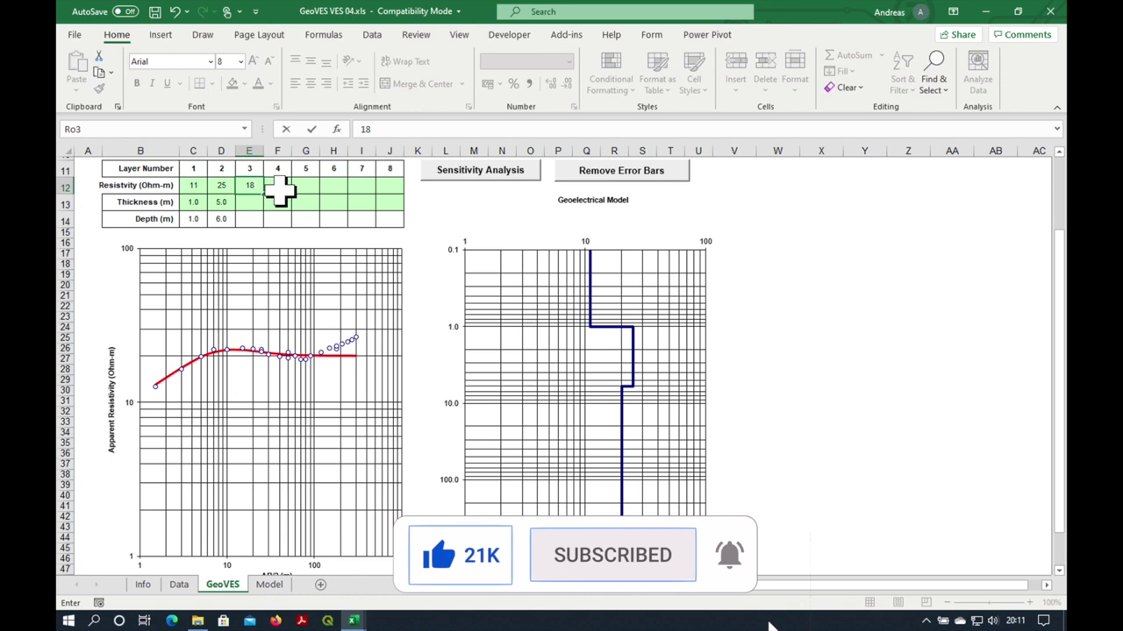
pyautogui.write('8')
pyautogui.press('Return')
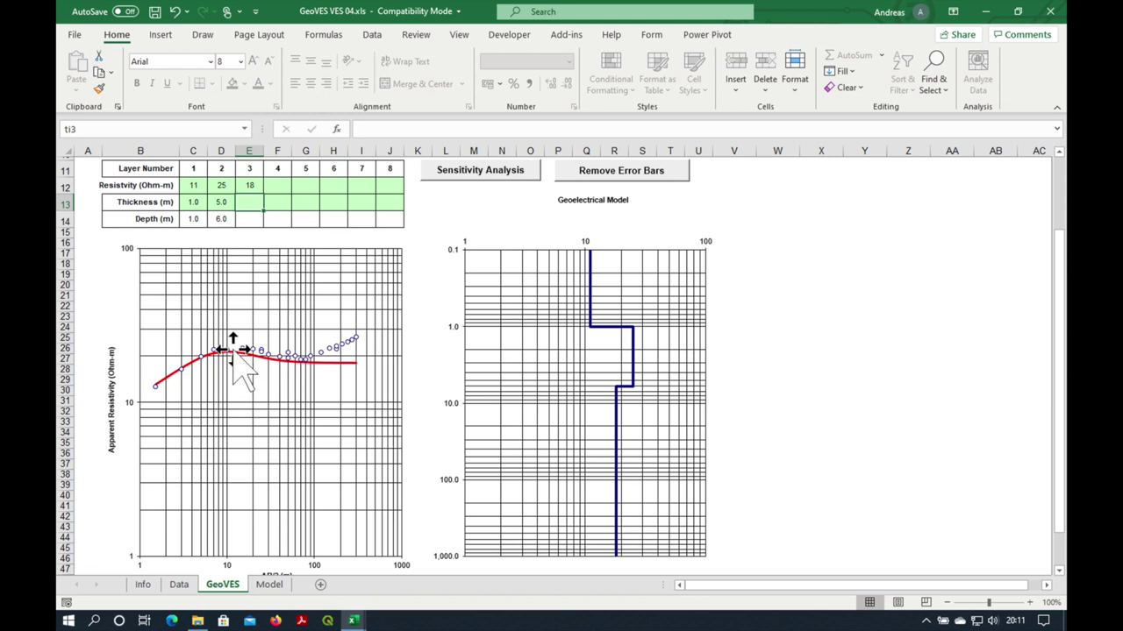
# Revise layer 2's thickness, trying 67 and 8 before settling on 9 m (base at 10.0 m)
pyautogui.click(223, 204)
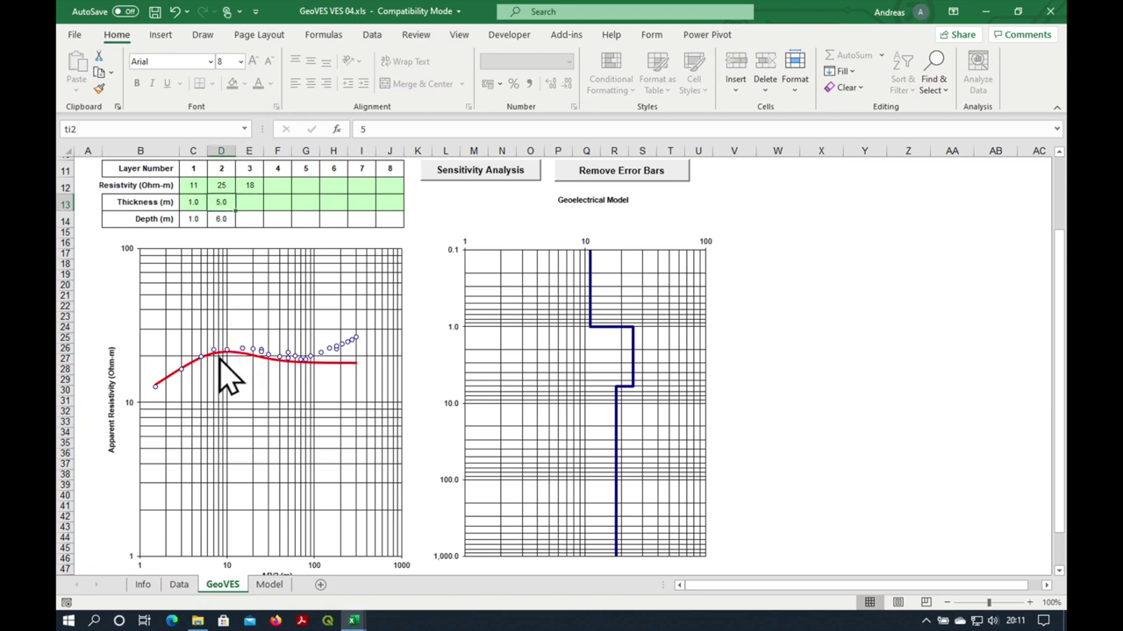
pyautogui.write('6')
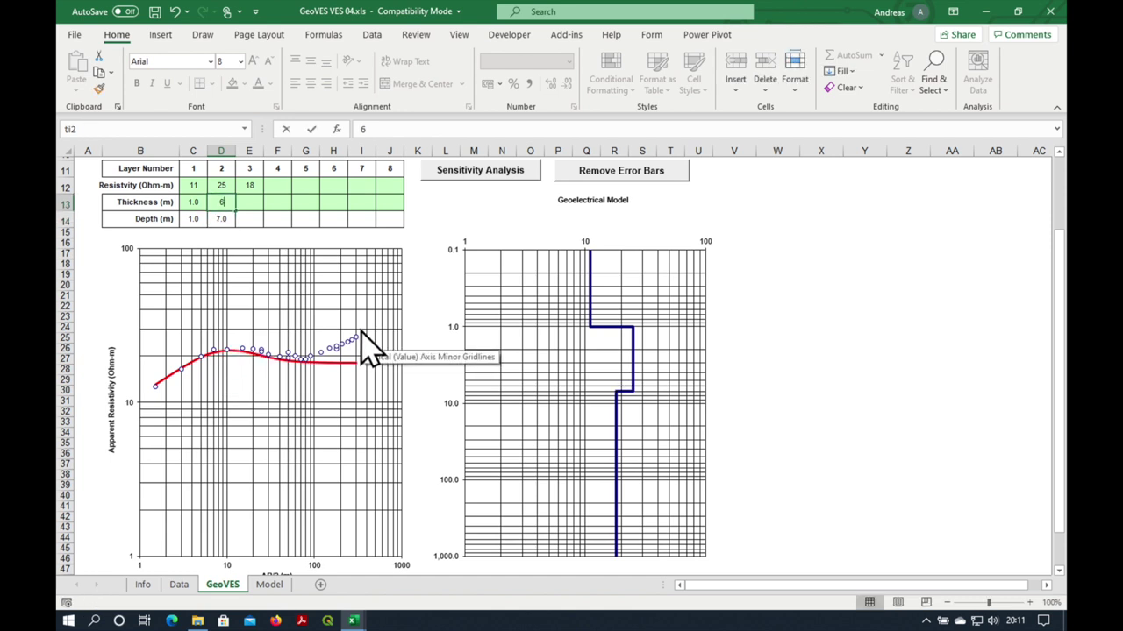
pyautogui.write('7')
pyautogui.press('Return')
pyautogui.write('8')
pyautogui.press('Return')
pyautogui.write('9')
pyautogui.press('Return')
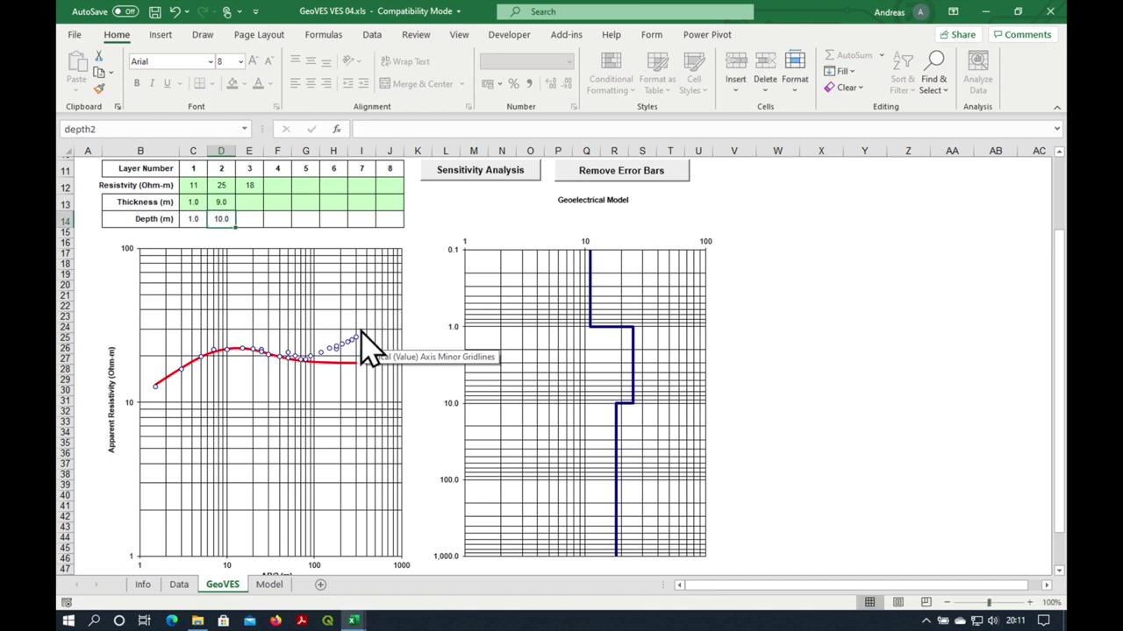
pyautogui.press('Up')
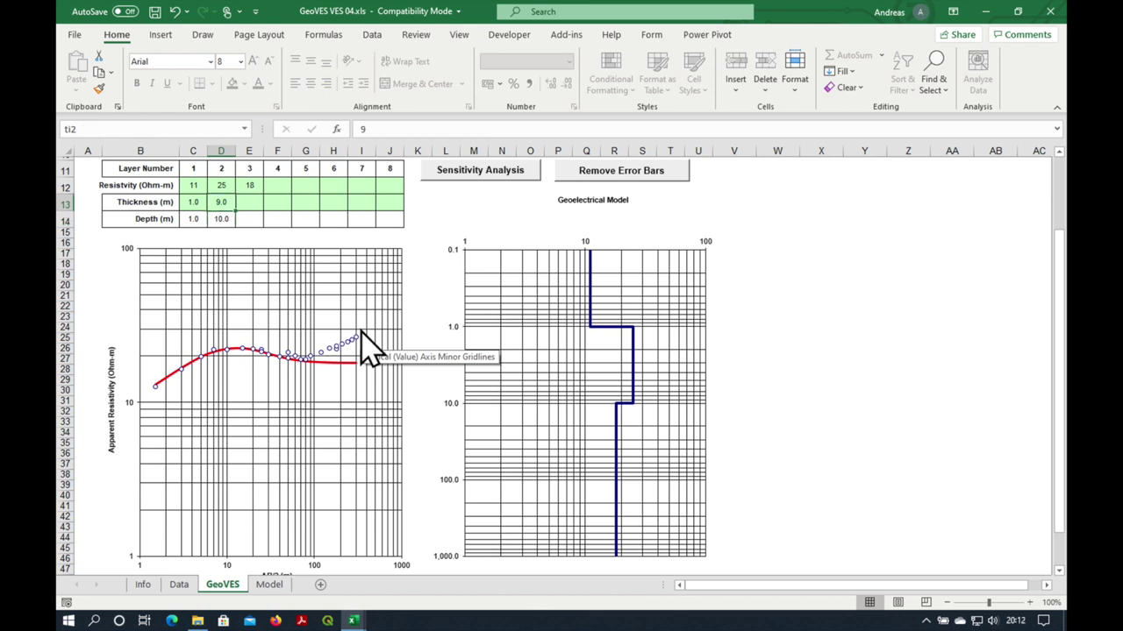
pyautogui.press('Right')
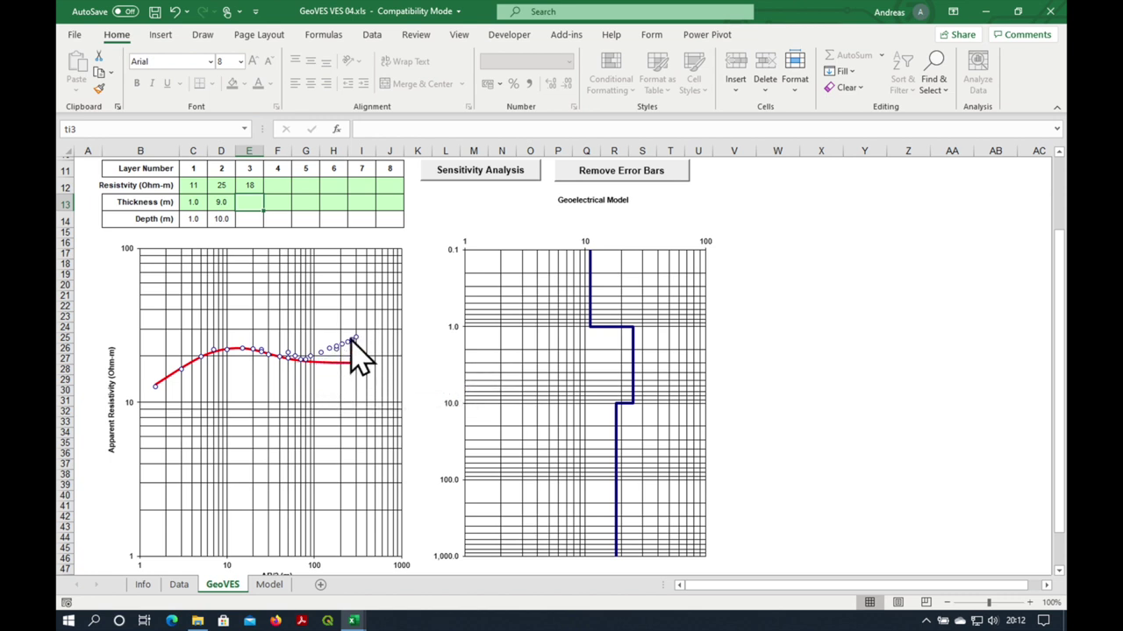
# Enter 5 m as the layer 3 thickness and 30 ohm-m as the layer 4 resistivity
pyautogui.click(250, 204)
pyautogui.write('5')
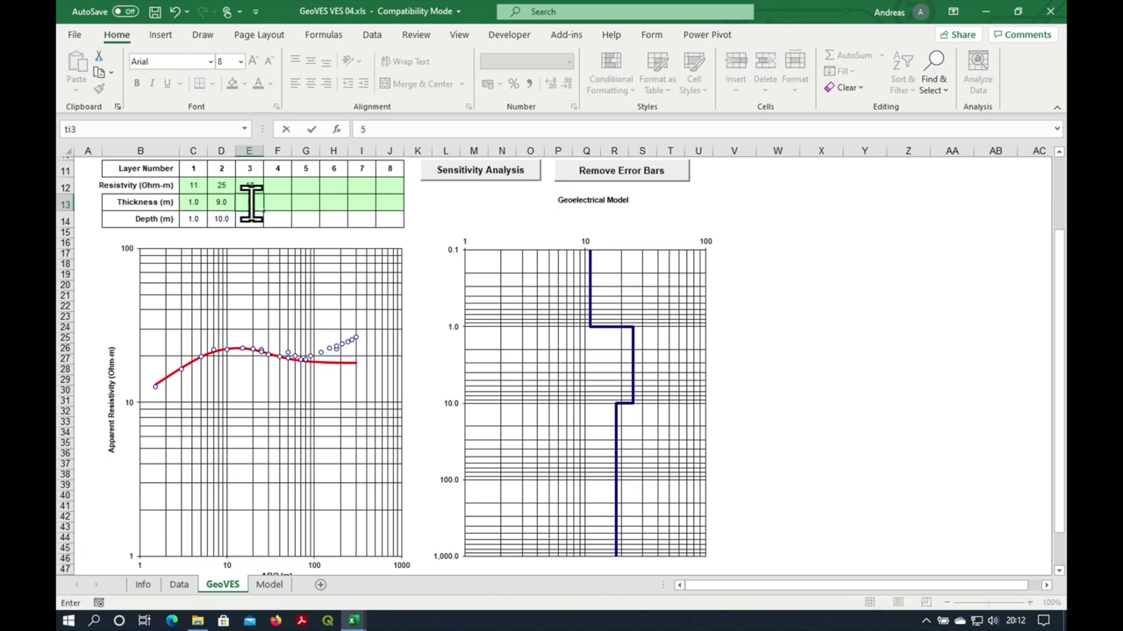
pyautogui.click(277, 184)
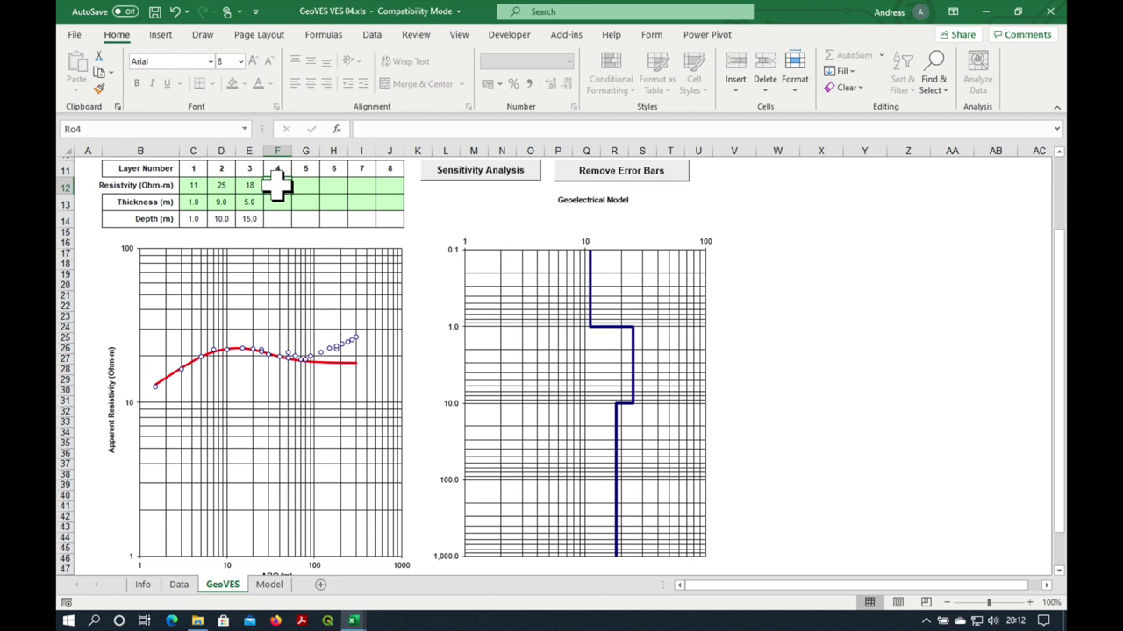
pyautogui.write('30')
pyautogui.press('Return')
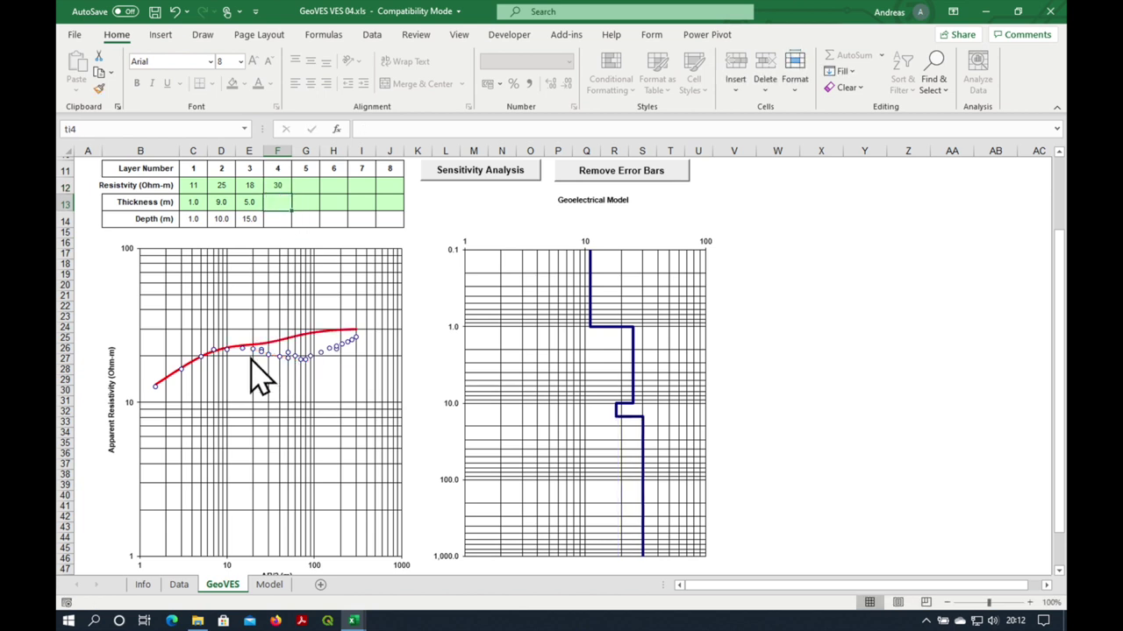
# Try layer 3 thicknesses of 10, 20, 30, 50 and 60 m in E13, settling on 70 m
pyautogui.click(250, 203)
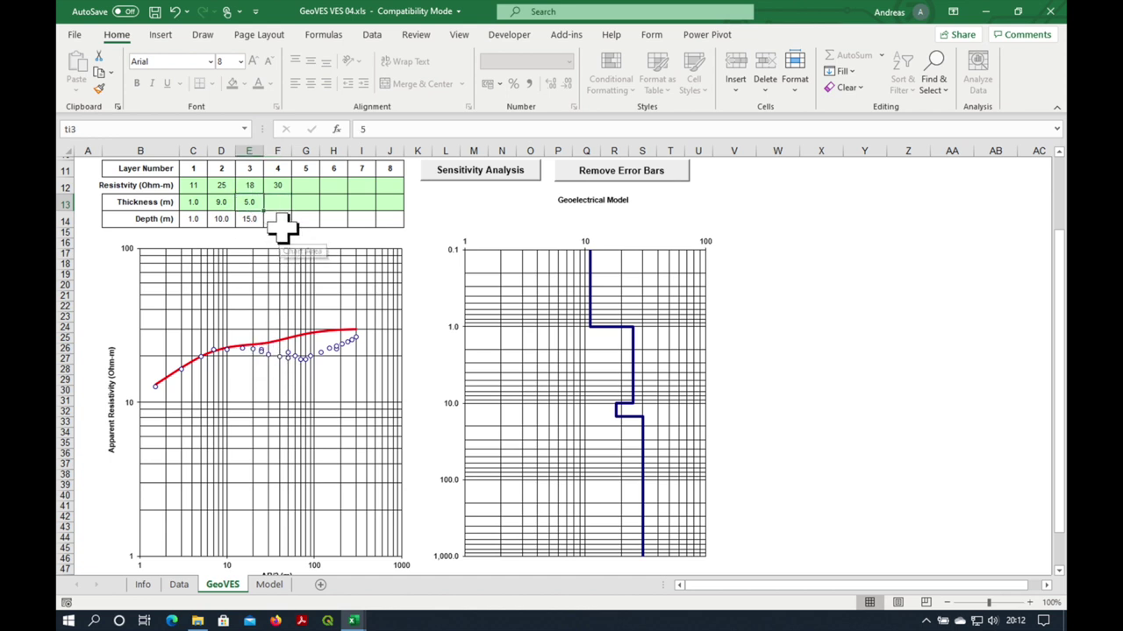
pyautogui.press('BackSpace')
pyautogui.write('10')
pyautogui.press('Return')
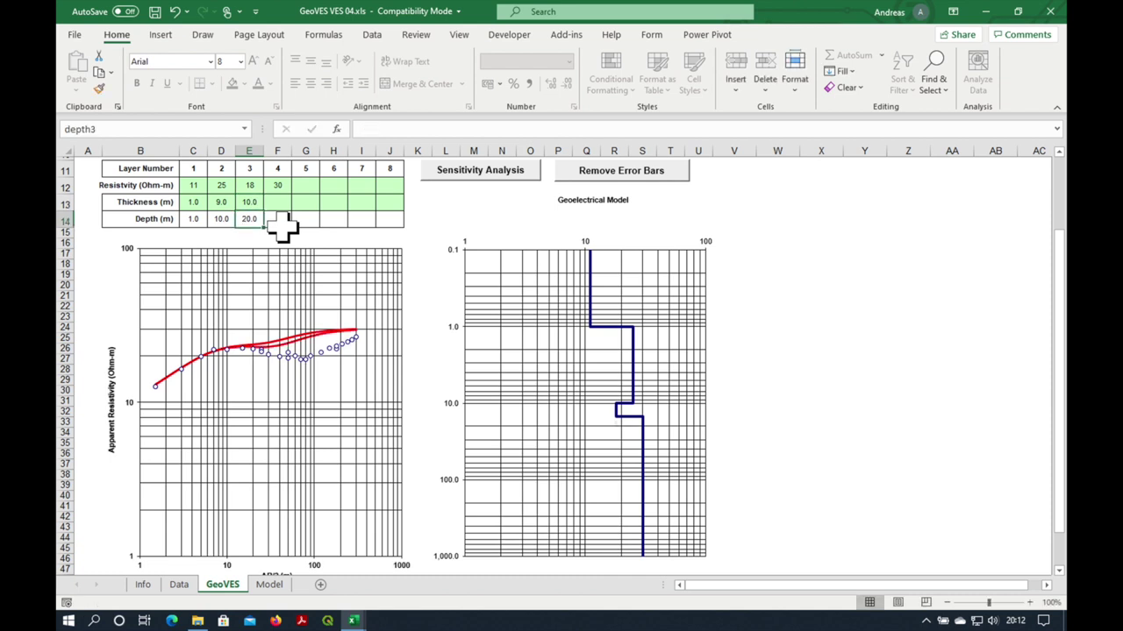
pyautogui.write('20')
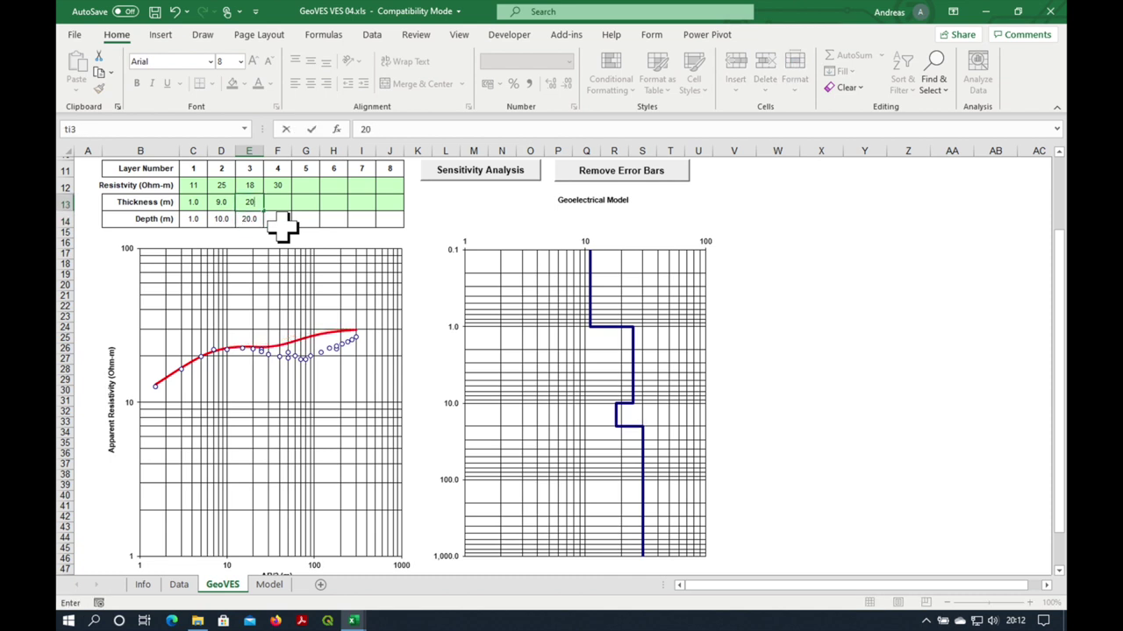
pyautogui.press('Return')
pyautogui.write('3')
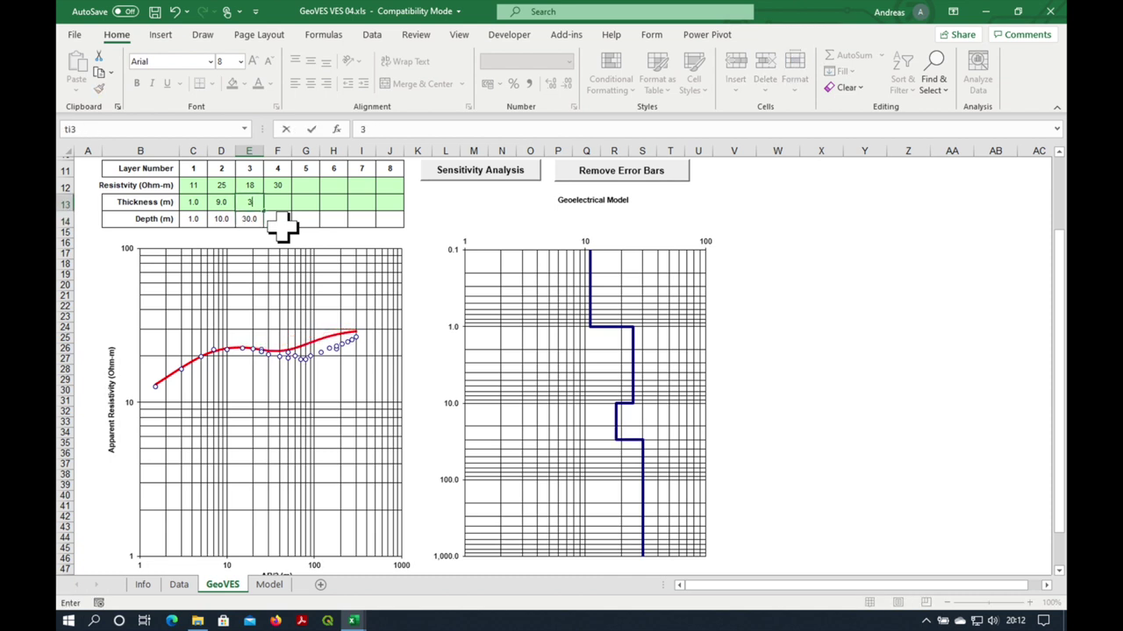
pyautogui.press('Return')
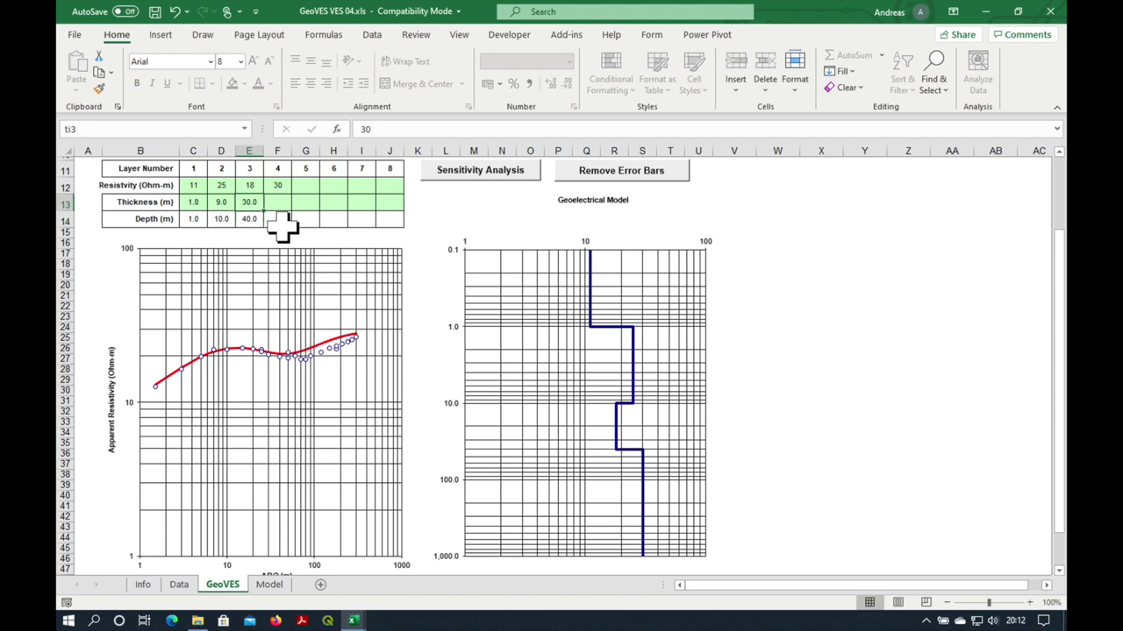
pyautogui.write('50')
pyautogui.press('Return')
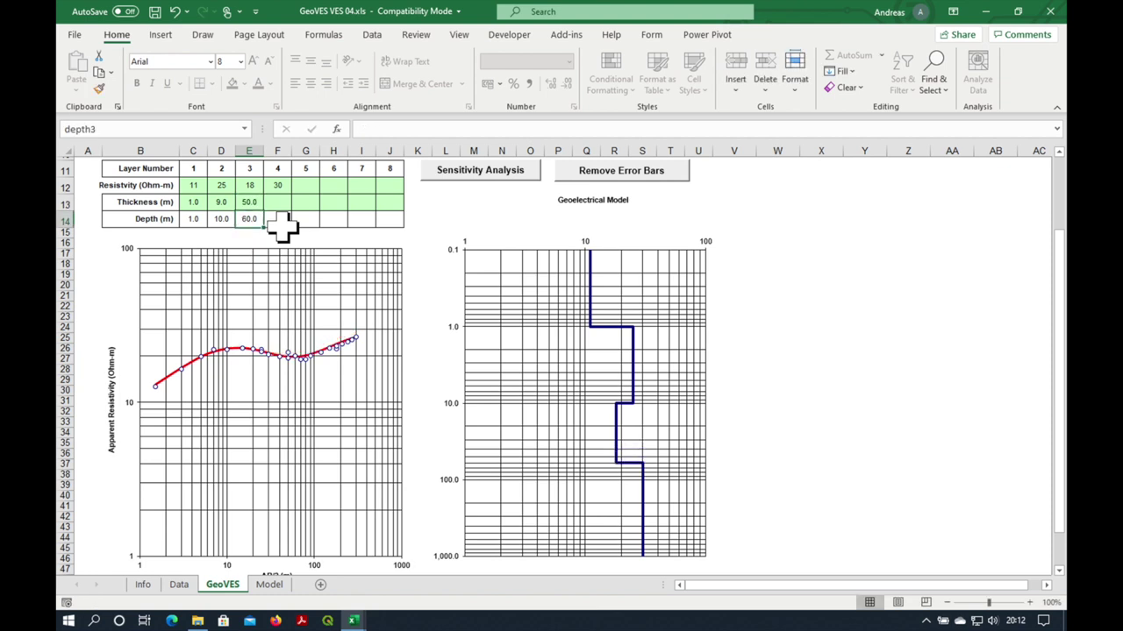
pyautogui.write('6')
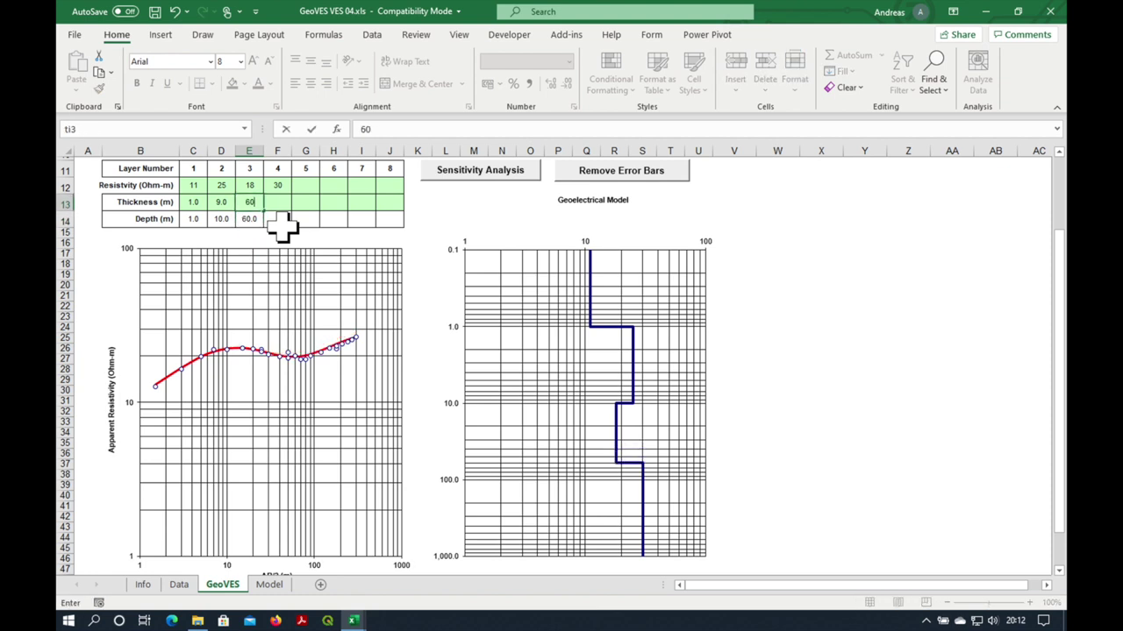
pyautogui.write('0')
pyautogui.press('Return')
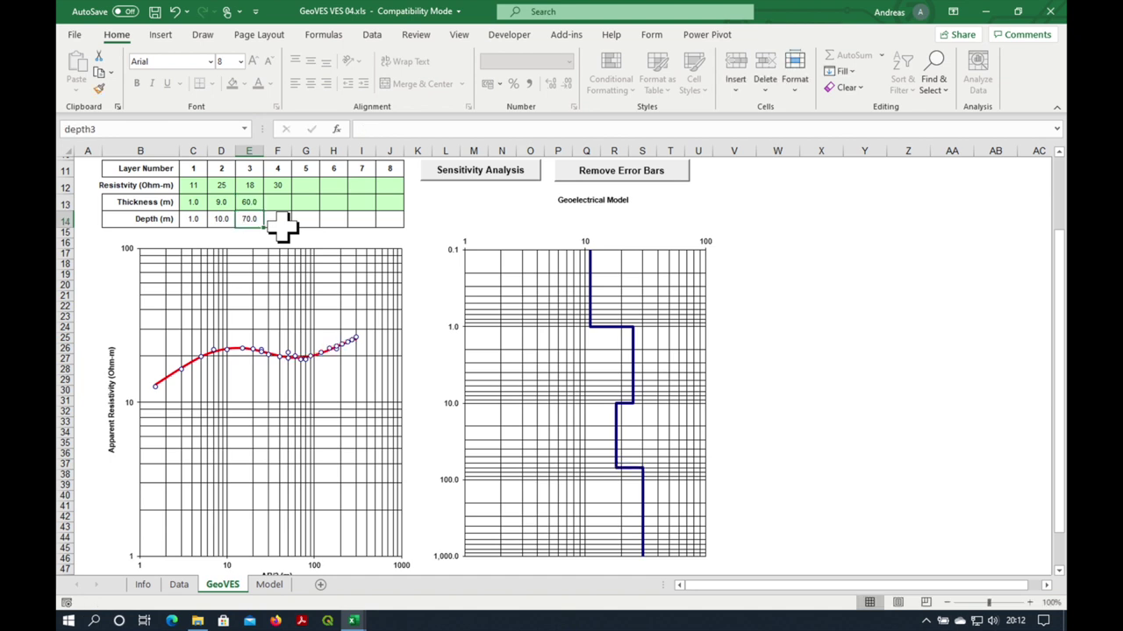
pyautogui.press('Up')
pyautogui.write('70')
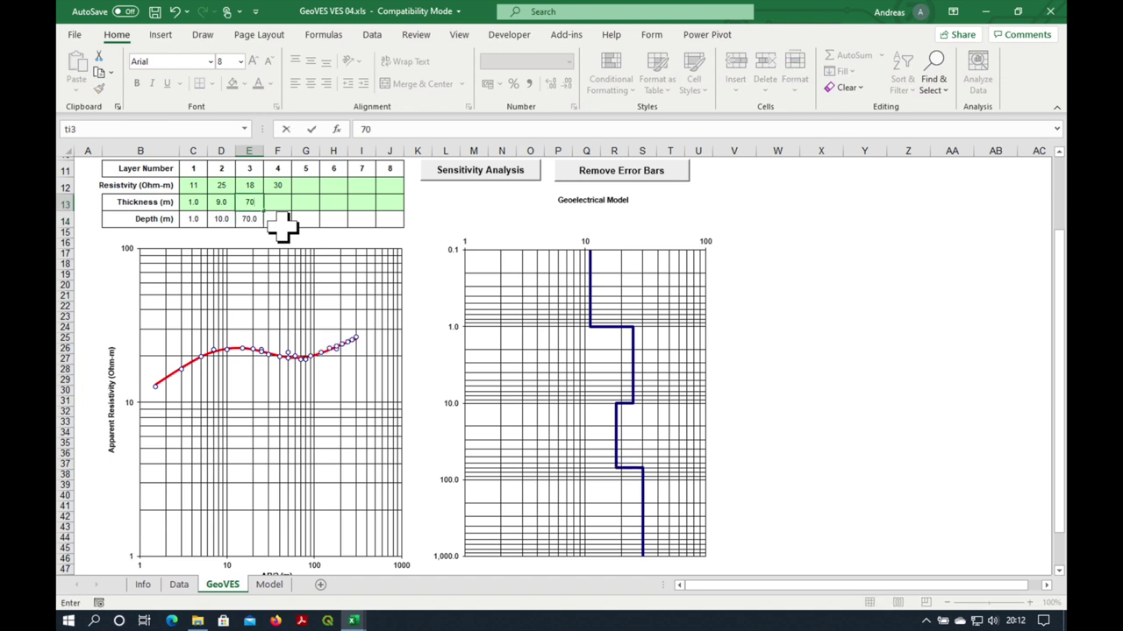
pyautogui.press('Return')
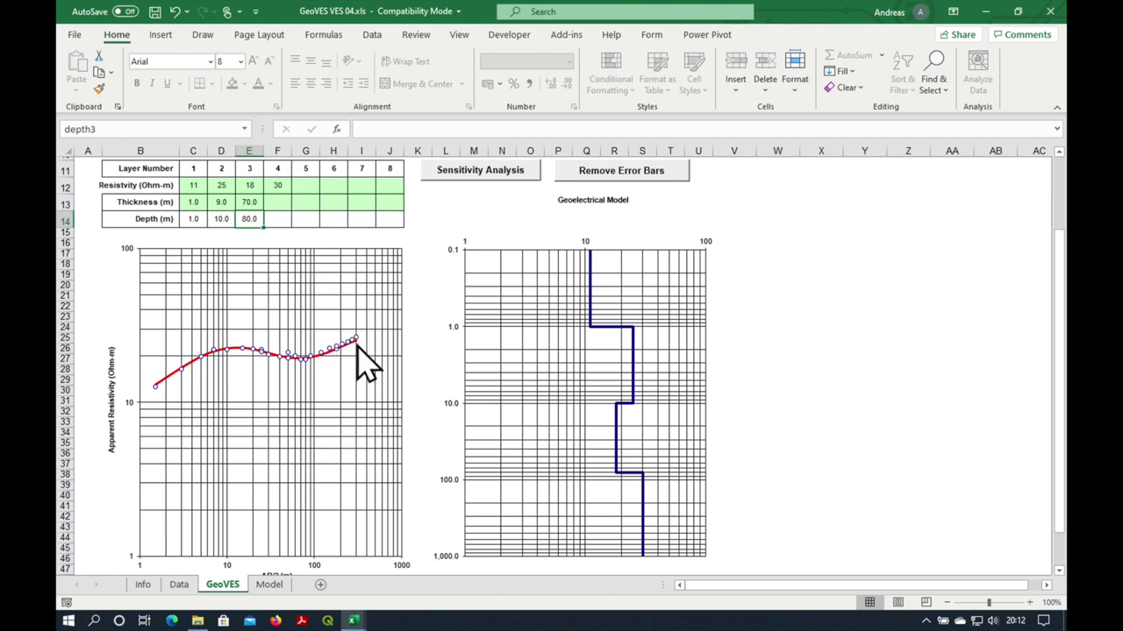
# Adjust the layer 4 resistivity in F12 through 35 and 34 down to 33 ohm-m
pyautogui.click(284, 185)
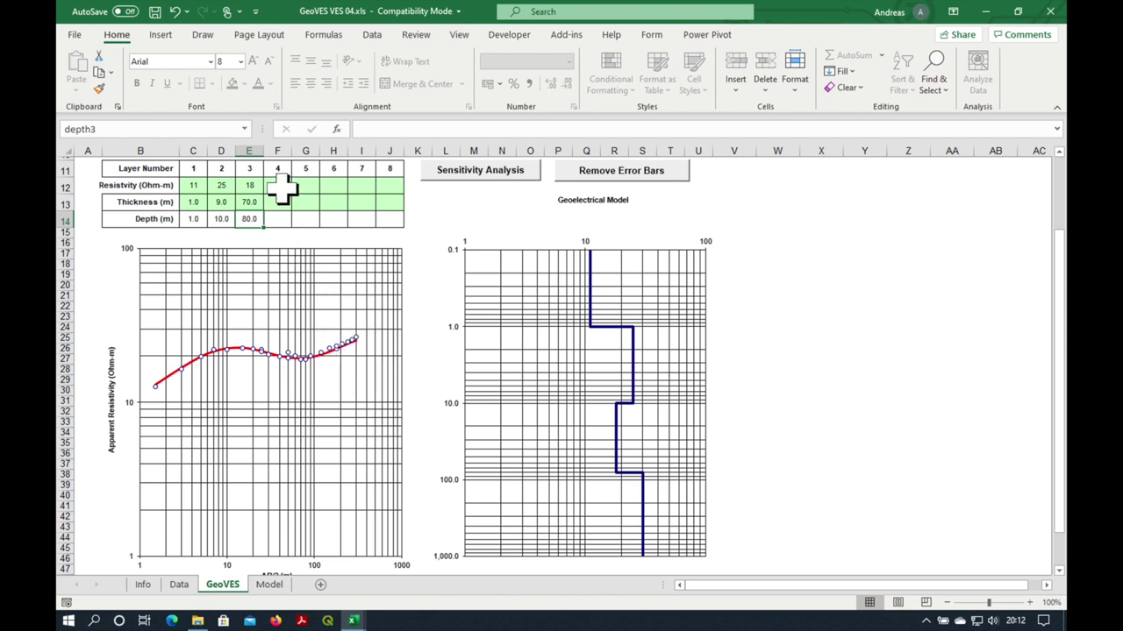
pyautogui.write('35')
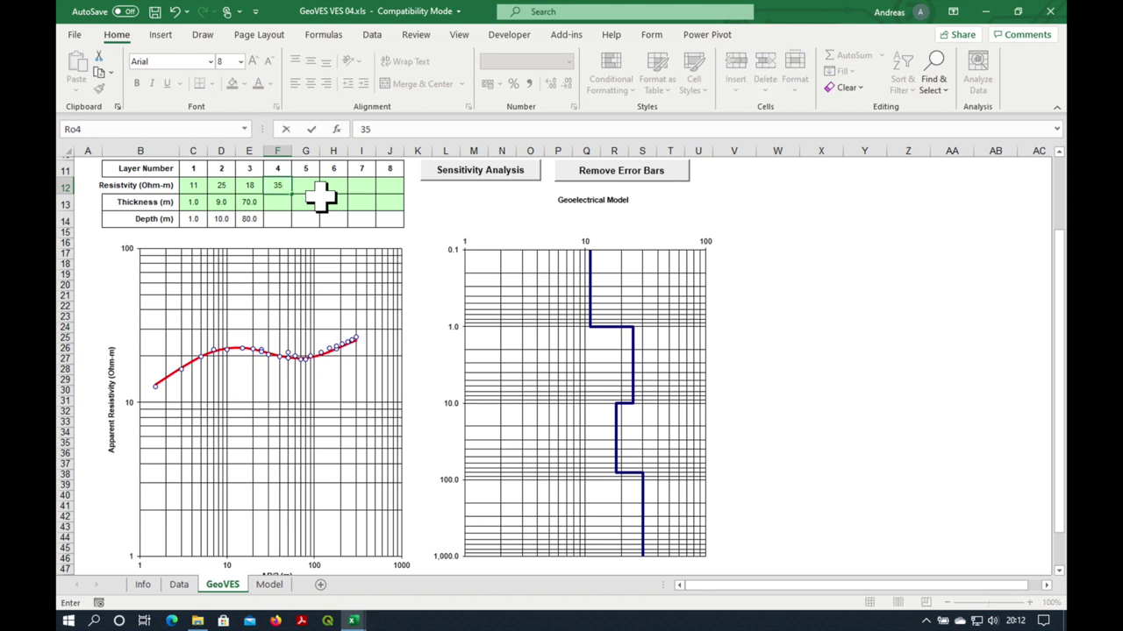
pyautogui.press('Return')
pyautogui.press('Up')
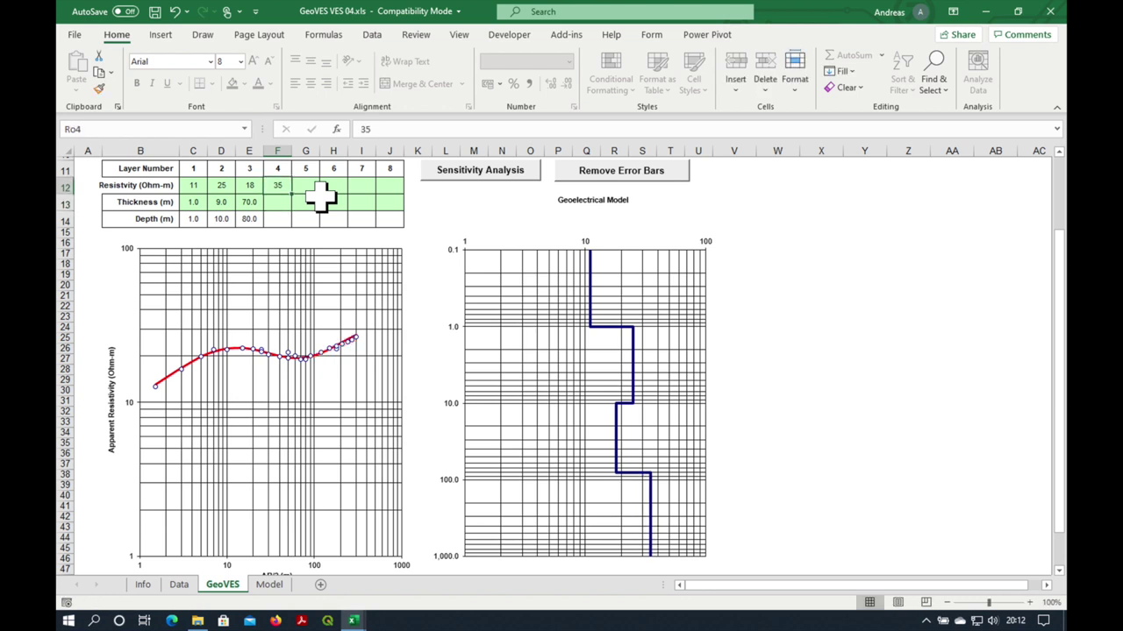
pyautogui.write('34')
pyautogui.press('Return')
pyautogui.press('Up')
pyautogui.write('33')
pyautogui.press('Return')
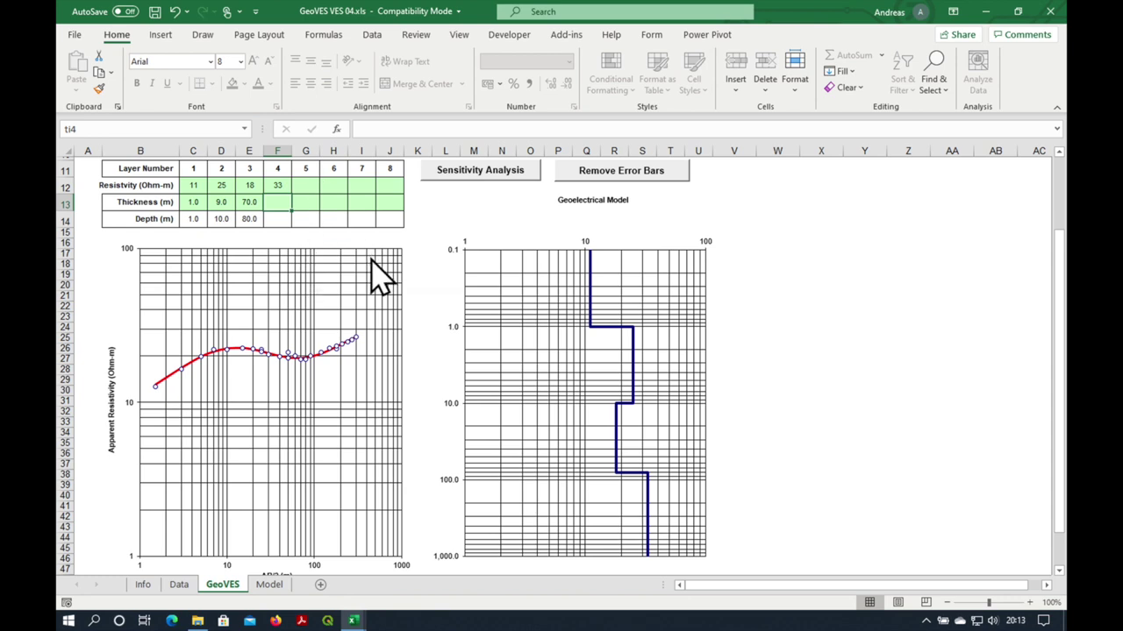
# On the Model sheet, clear H27's inclusion flag to drop the 21.1 ohm-m reading at 50.0 m
pyautogui.scroll(3, 379, 272)
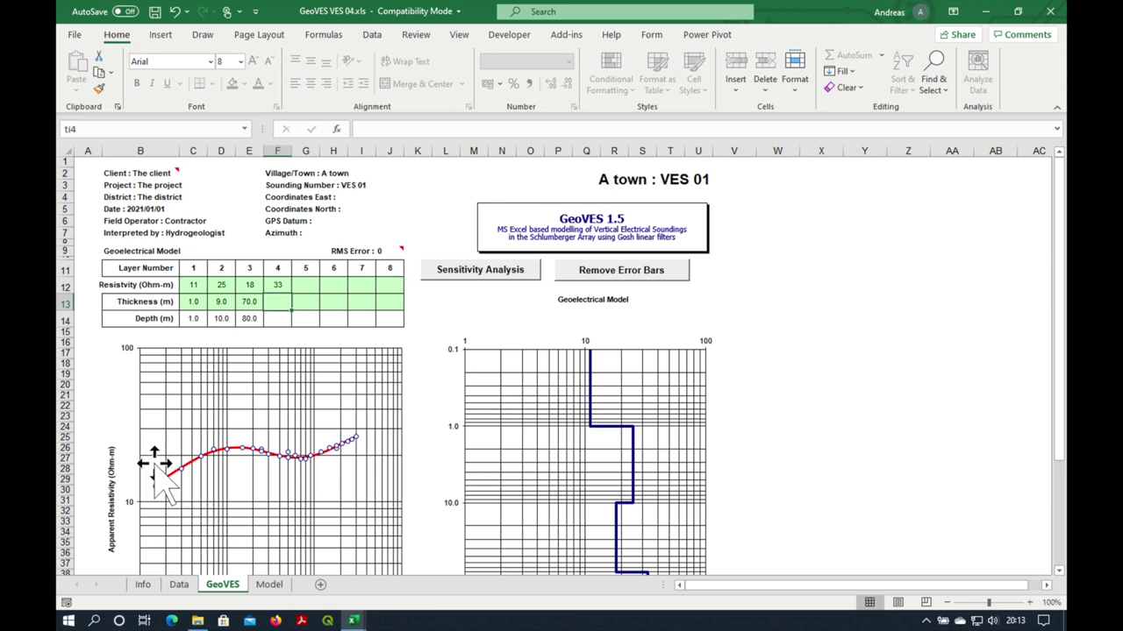
pyautogui.click(279, 589)
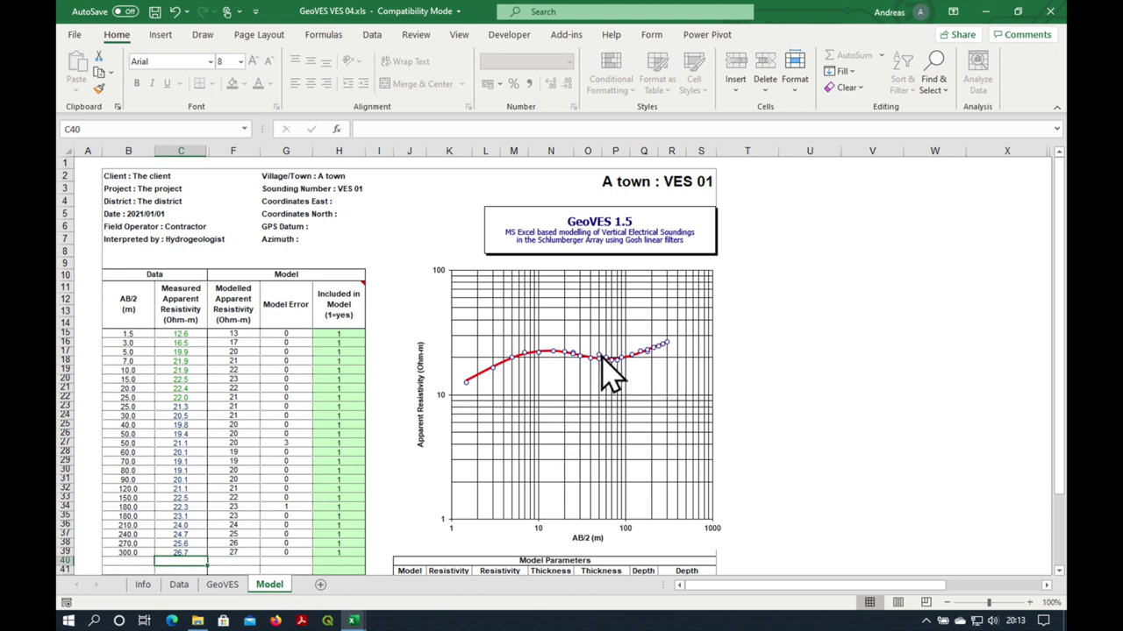
pyautogui.click(340, 443)
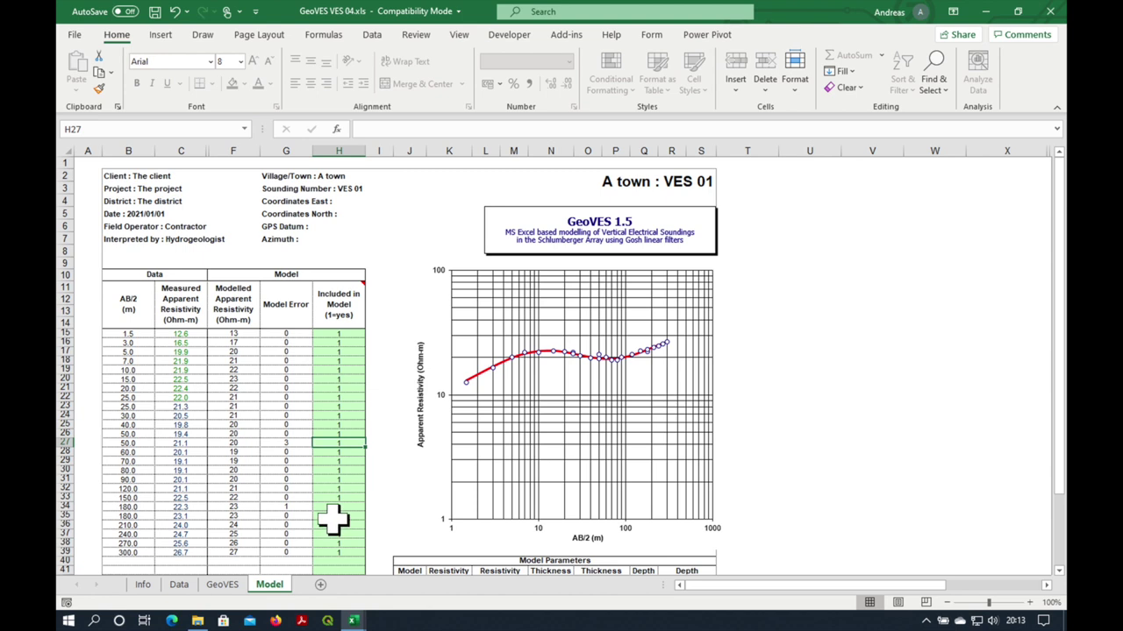
pyautogui.press('BackSpace')
pyautogui.press('Return')
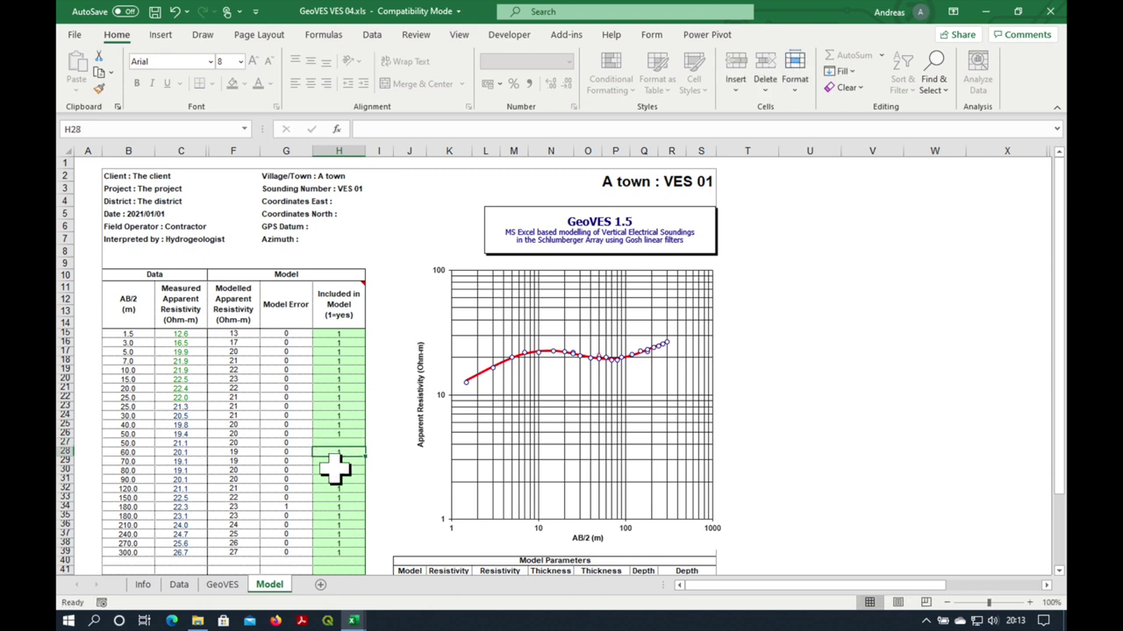
# Return to the GeoVES sheet and save the workbook past the compatibility warning
pyautogui.click(223, 586)
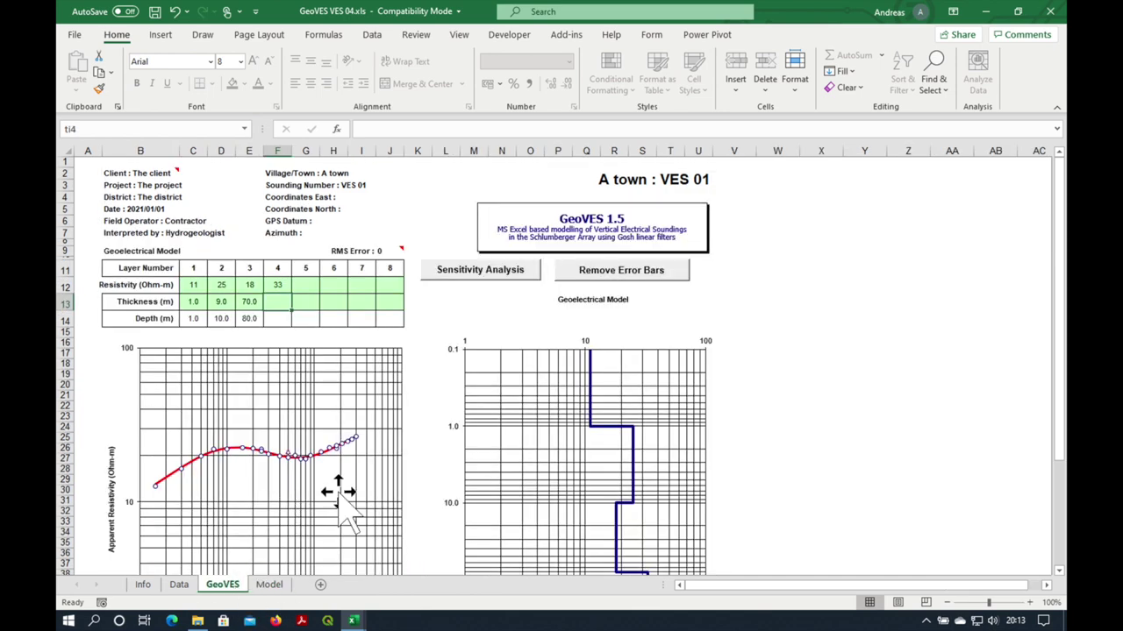
pyautogui.scroll(-1, 334, 493)
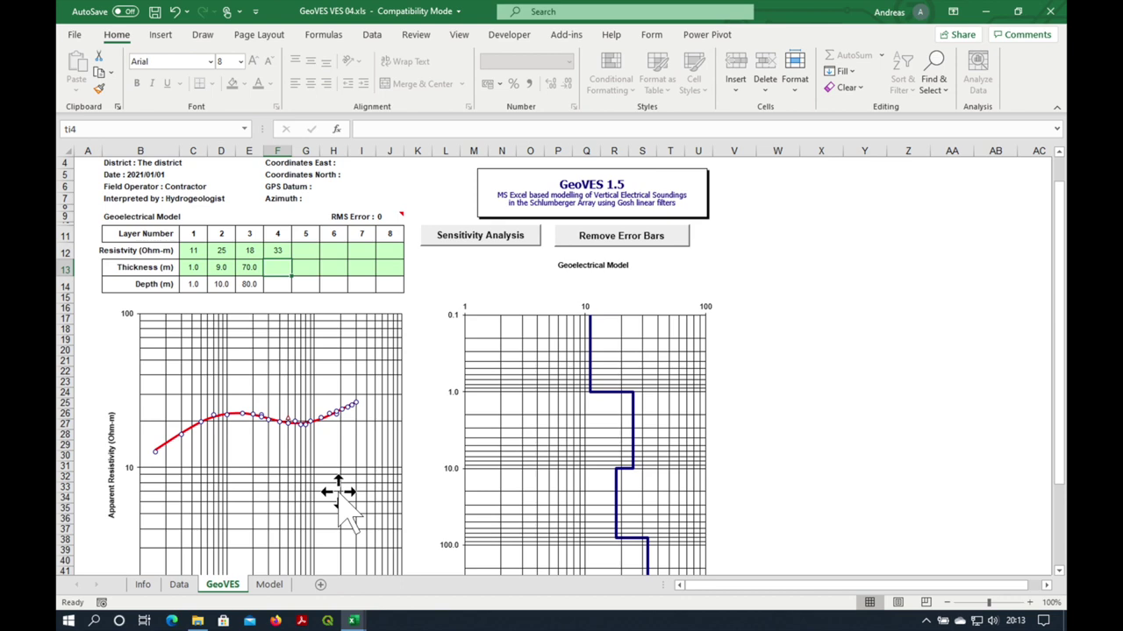
pyautogui.scroll(1, 351, 514)
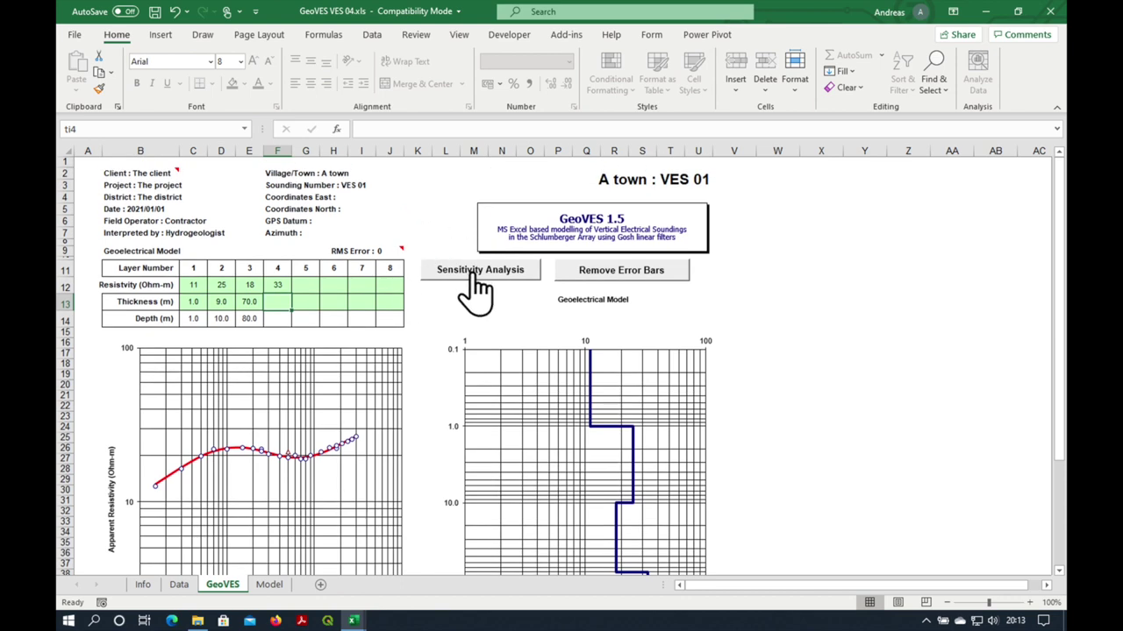
pyautogui.click(467, 272)
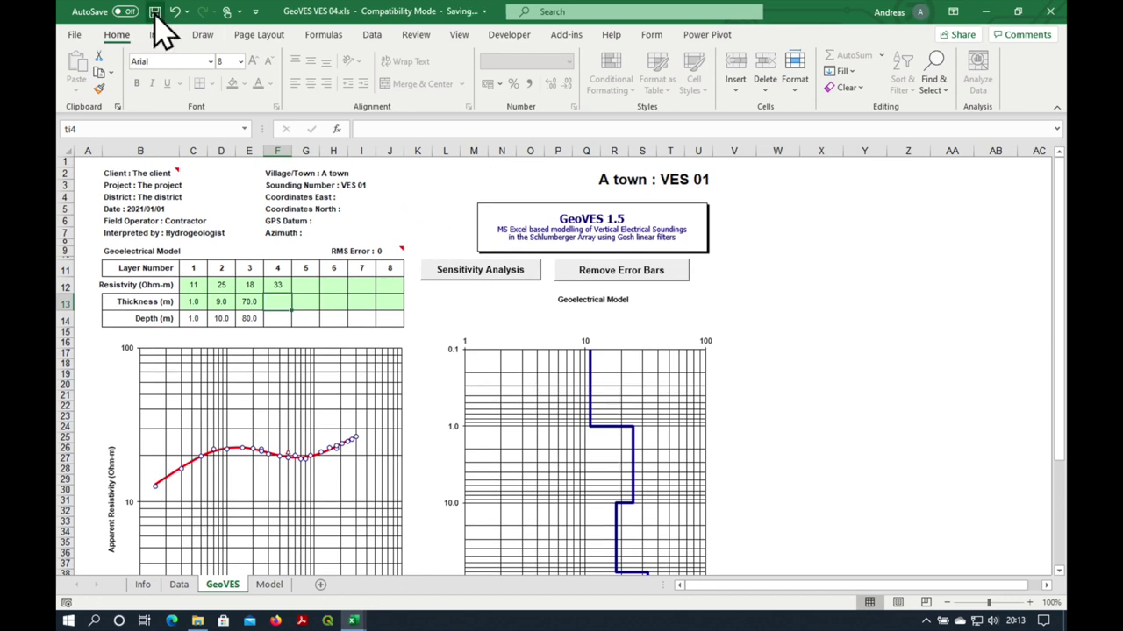
pyautogui.click(610, 403)
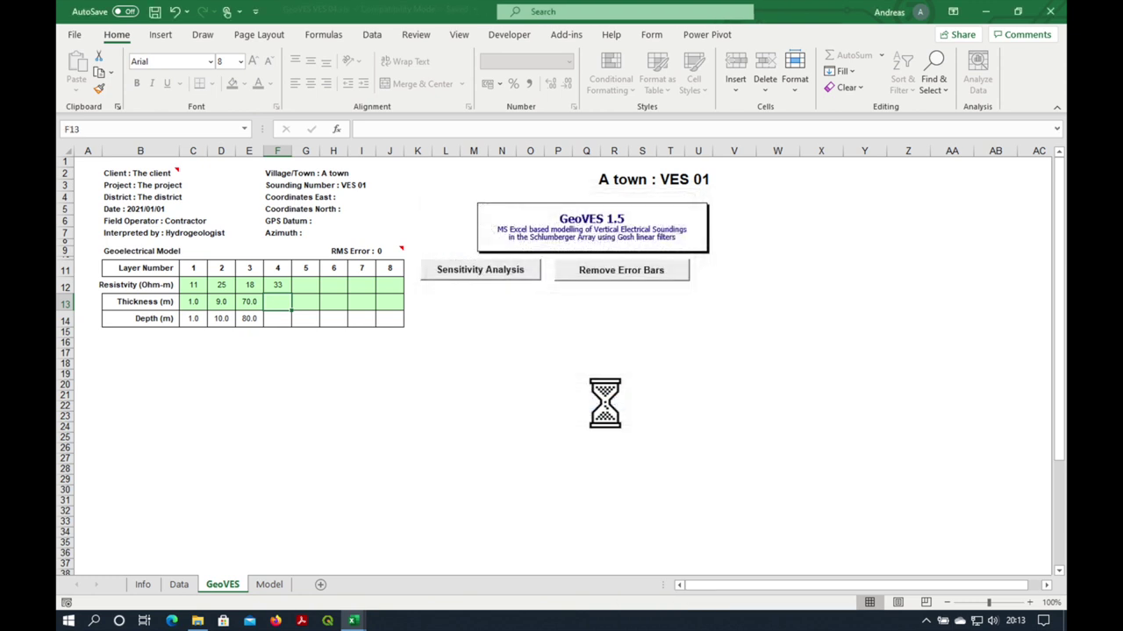
# Run the sensitivity analysis with its 10% error margin and review the error-bar chart
pyautogui.click(507, 274)
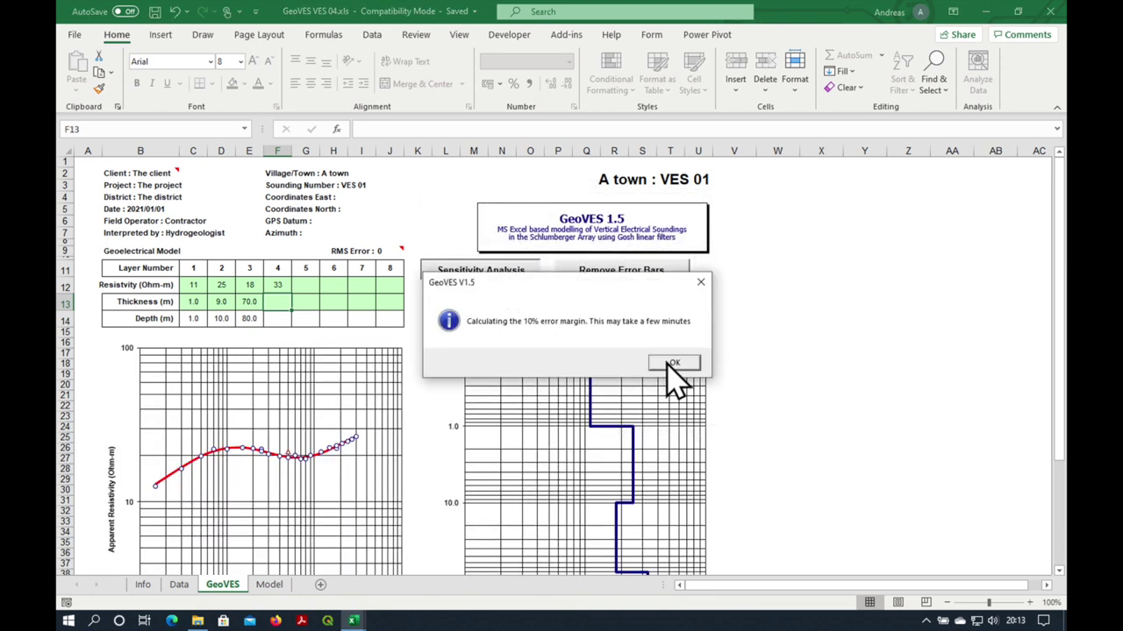
pyautogui.click(658, 364)
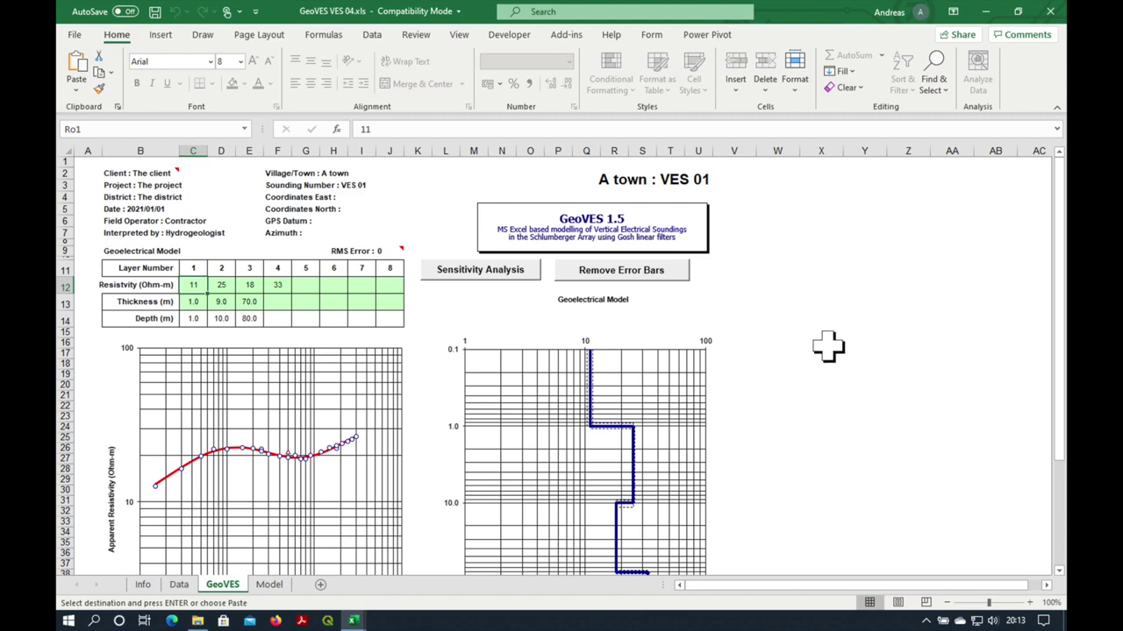
pyautogui.scroll(-4, 828, 347)
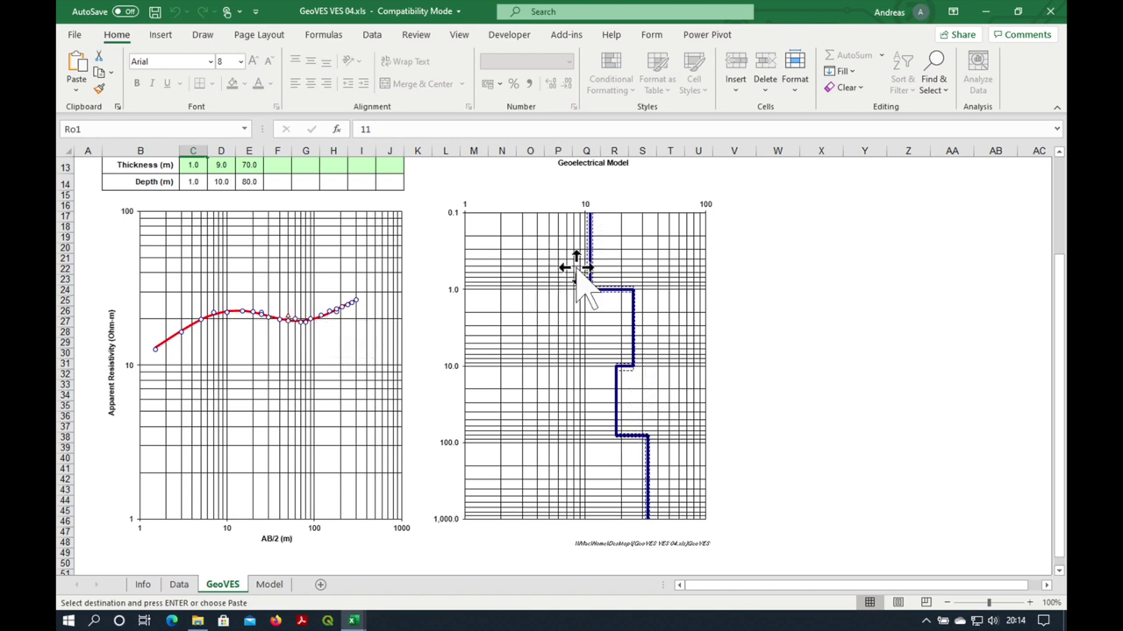
pyautogui.scroll(4, 646, 472)
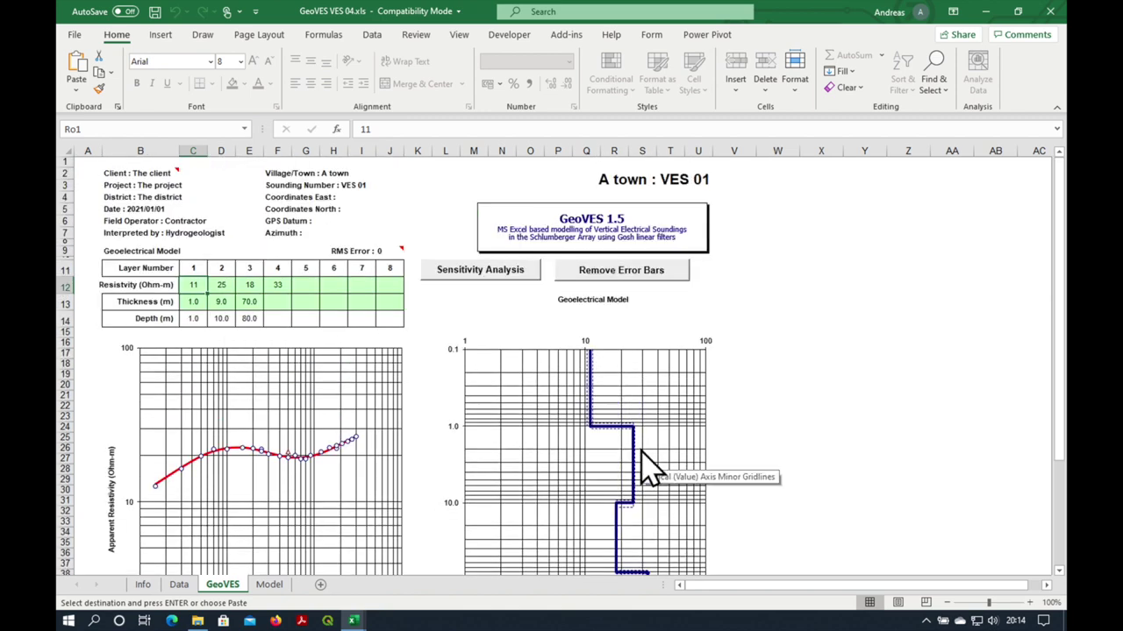
# Save the workbook and set up a PDF export covering the entire workbook
pyautogui.click(153, 13)
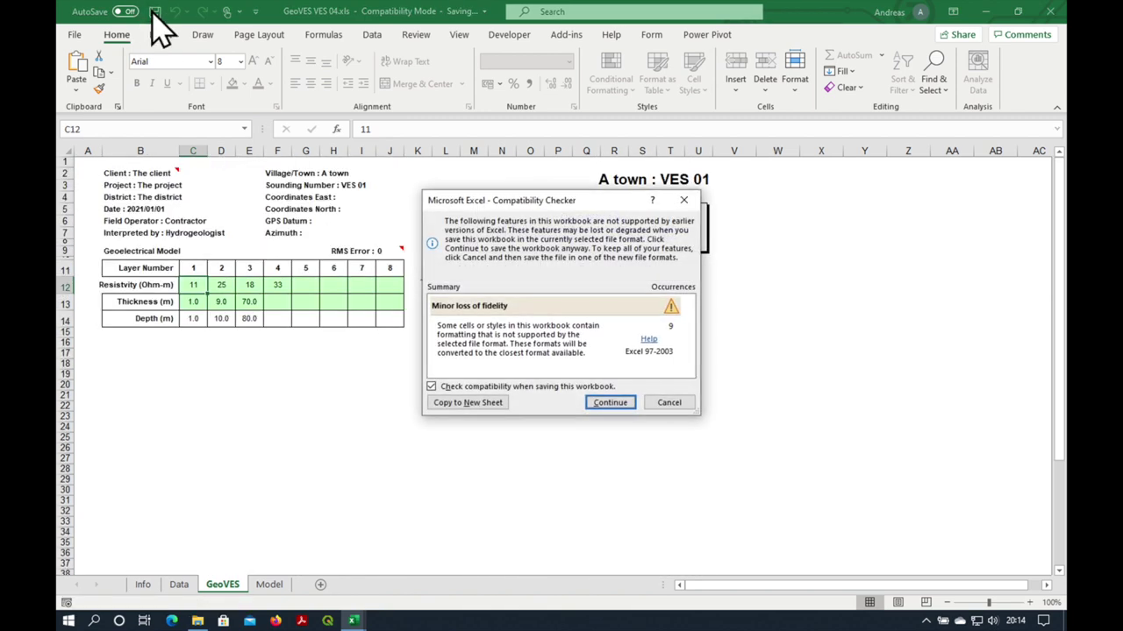
pyautogui.click(606, 403)
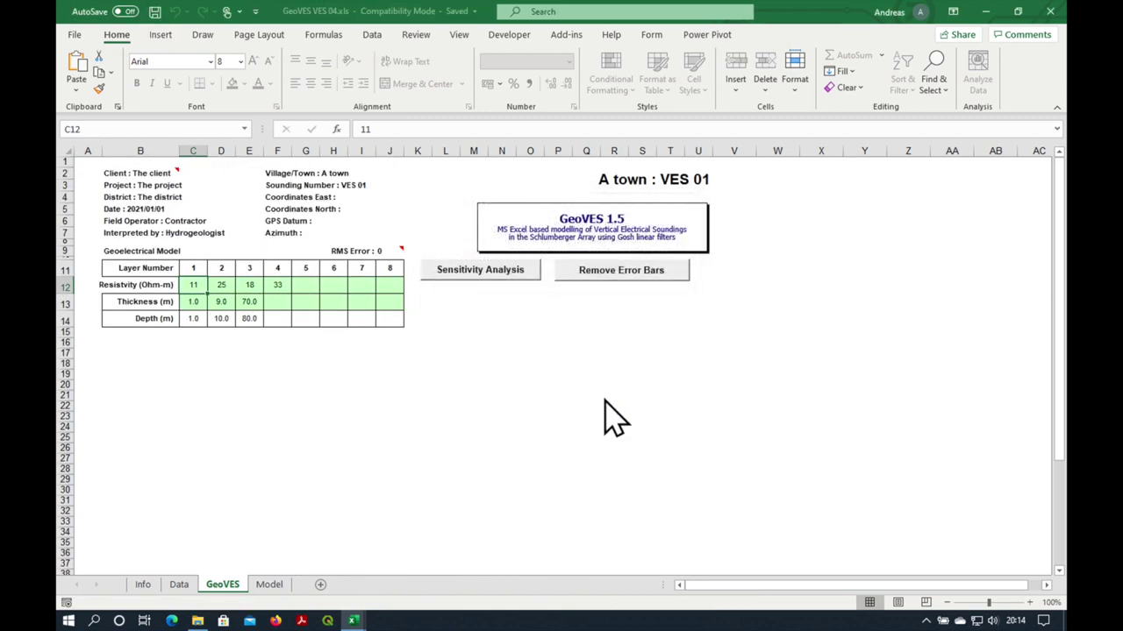
pyautogui.click(73, 36)
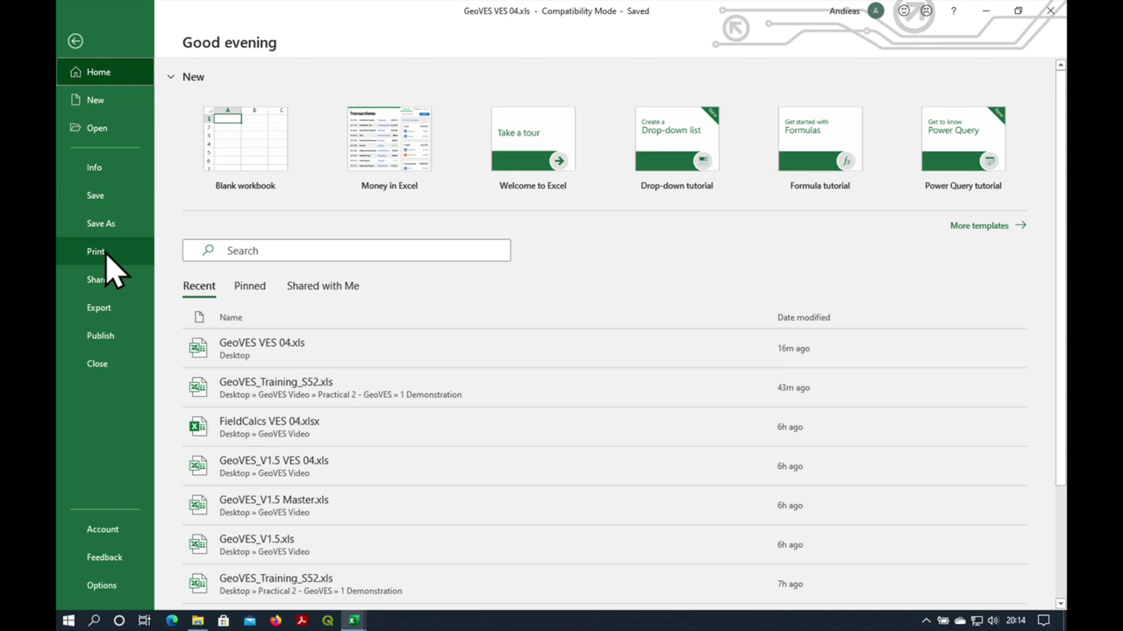
pyautogui.click(109, 307)
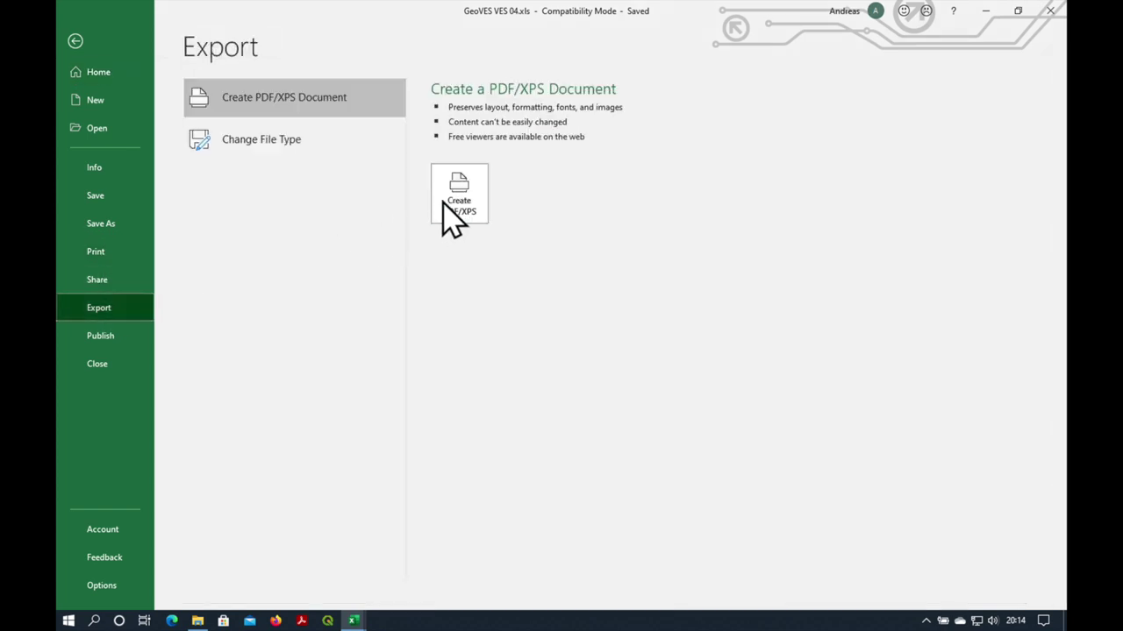
pyautogui.click(443, 203)
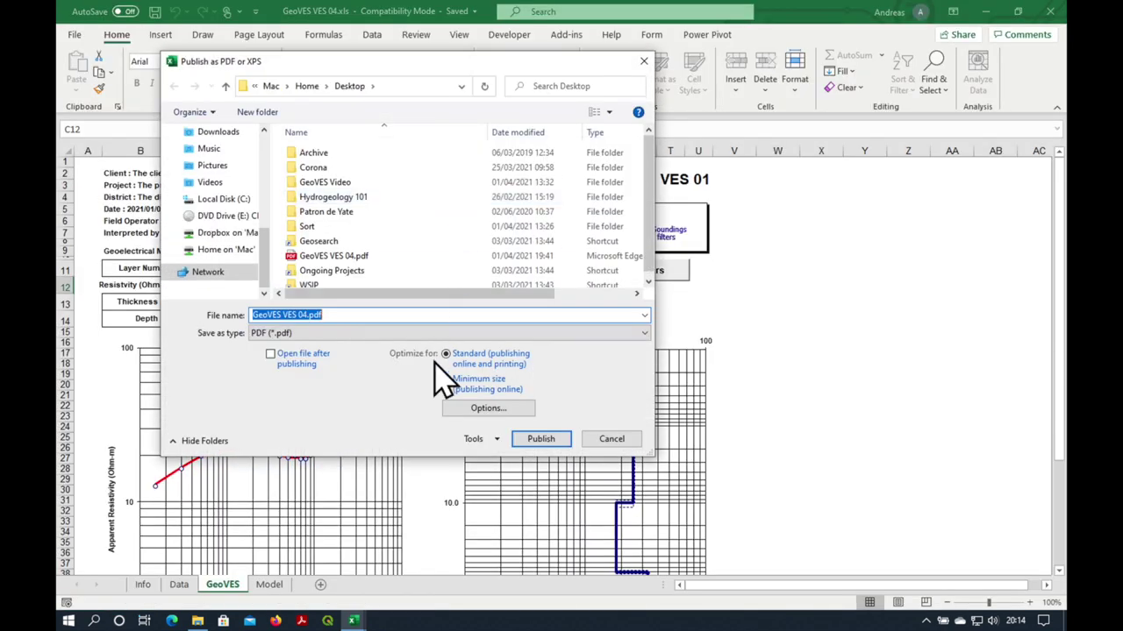
pyautogui.click(491, 409)
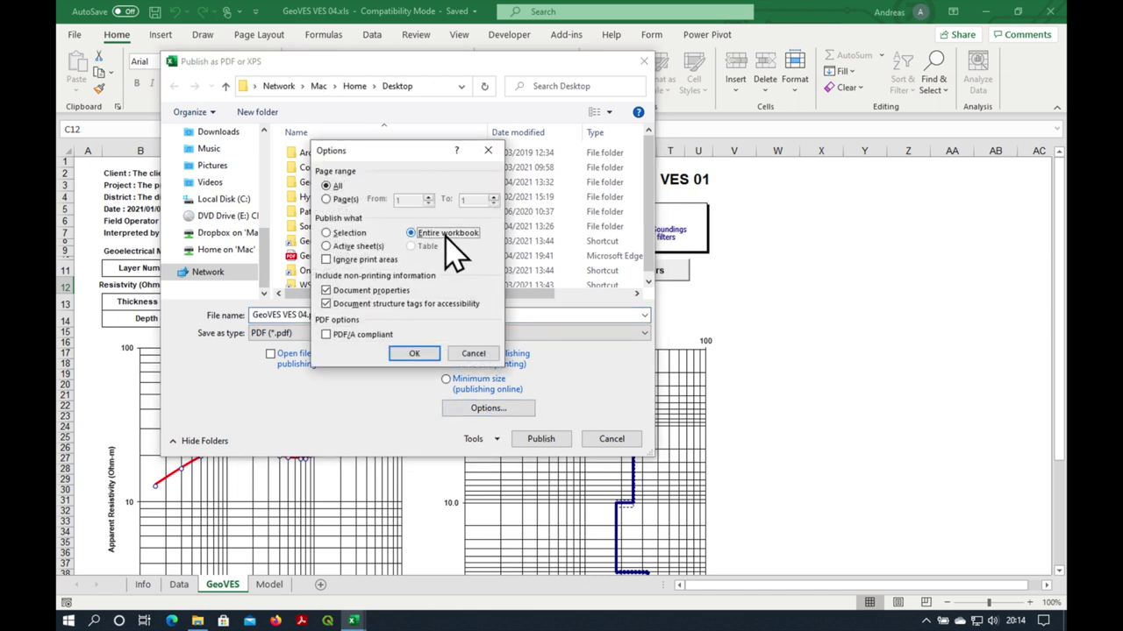
pyautogui.click(413, 353)
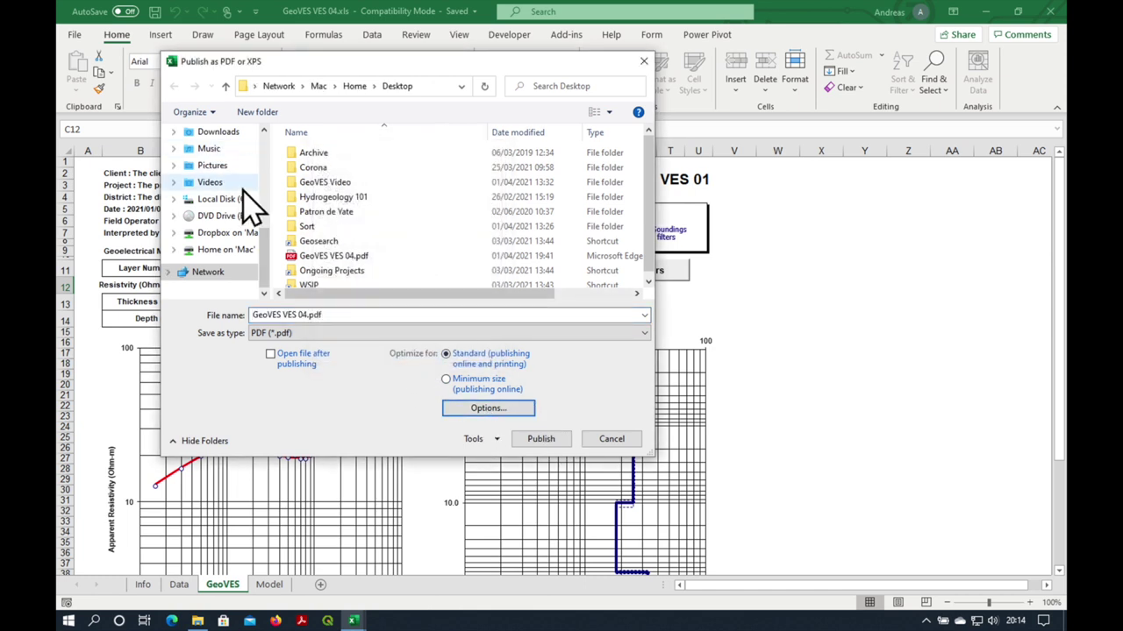
# Publish GeoVES VES 04.pdf to the Desktop, replacing the old copy, and minimise Excel
pyautogui.moveTo(271, 251); pyautogui.dragTo(272, 215)
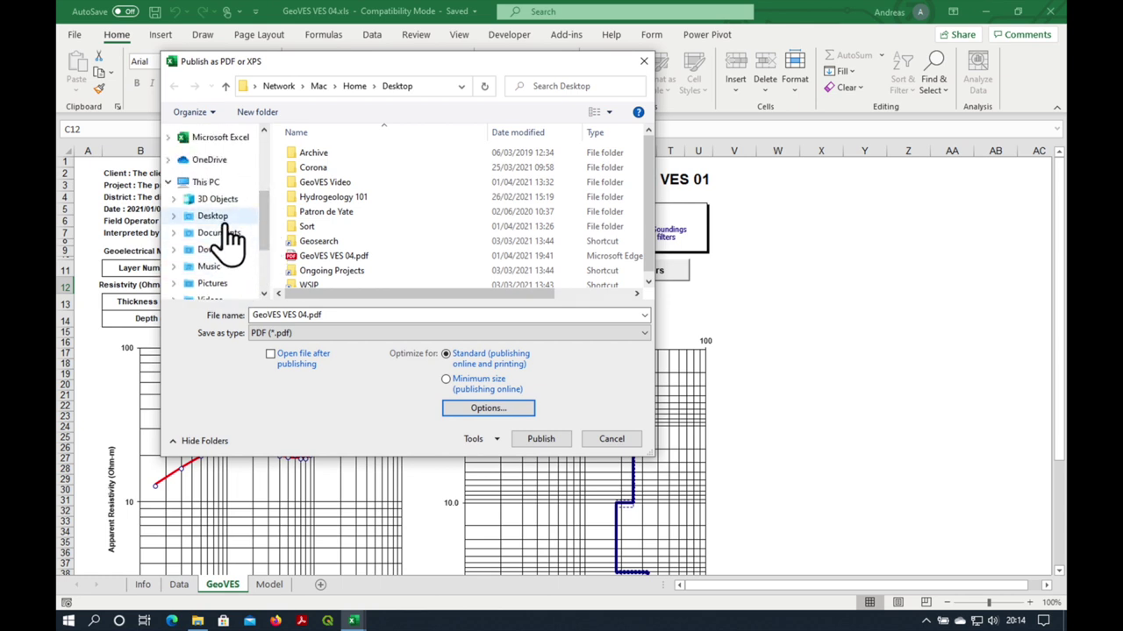
pyautogui.click(226, 217)
pyautogui.click(541, 438)
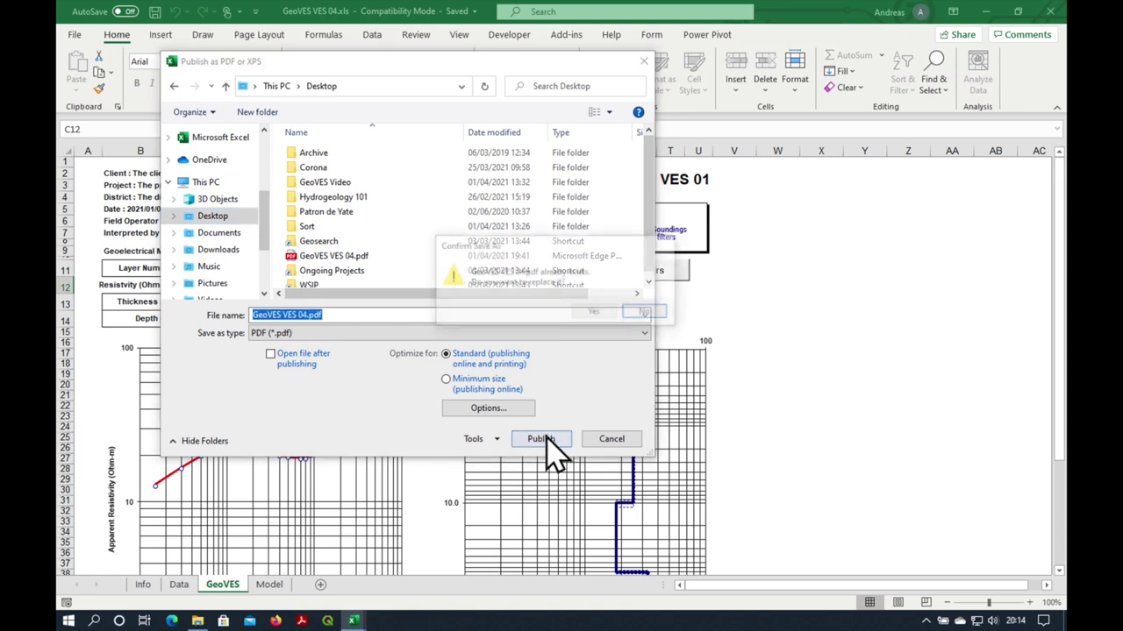
pyautogui.click(598, 312)
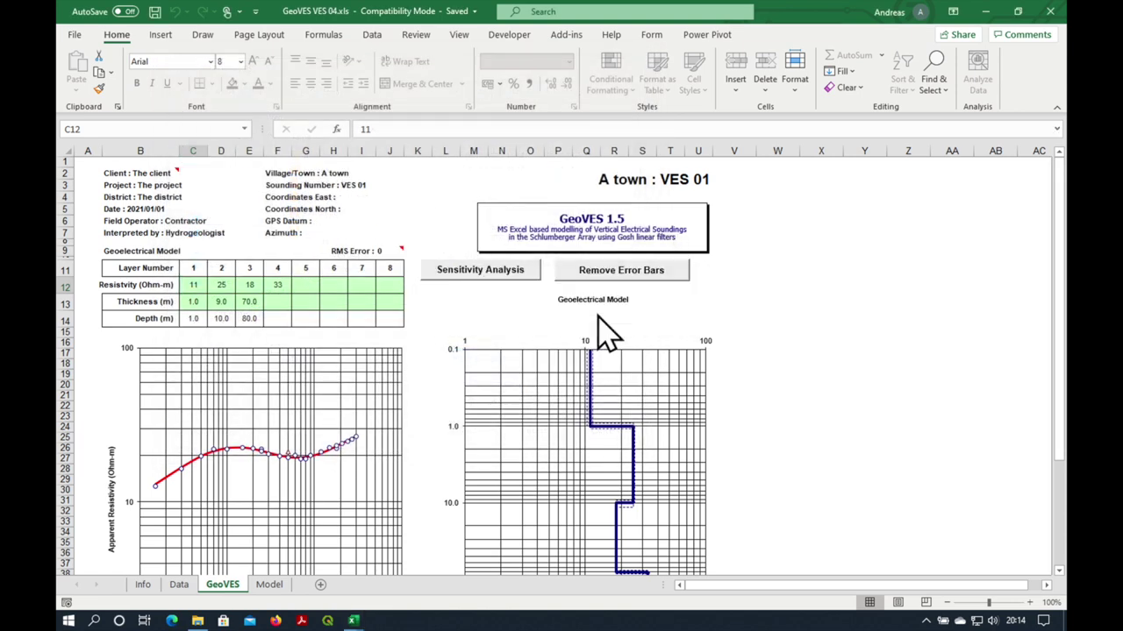
pyautogui.click(984, 11)
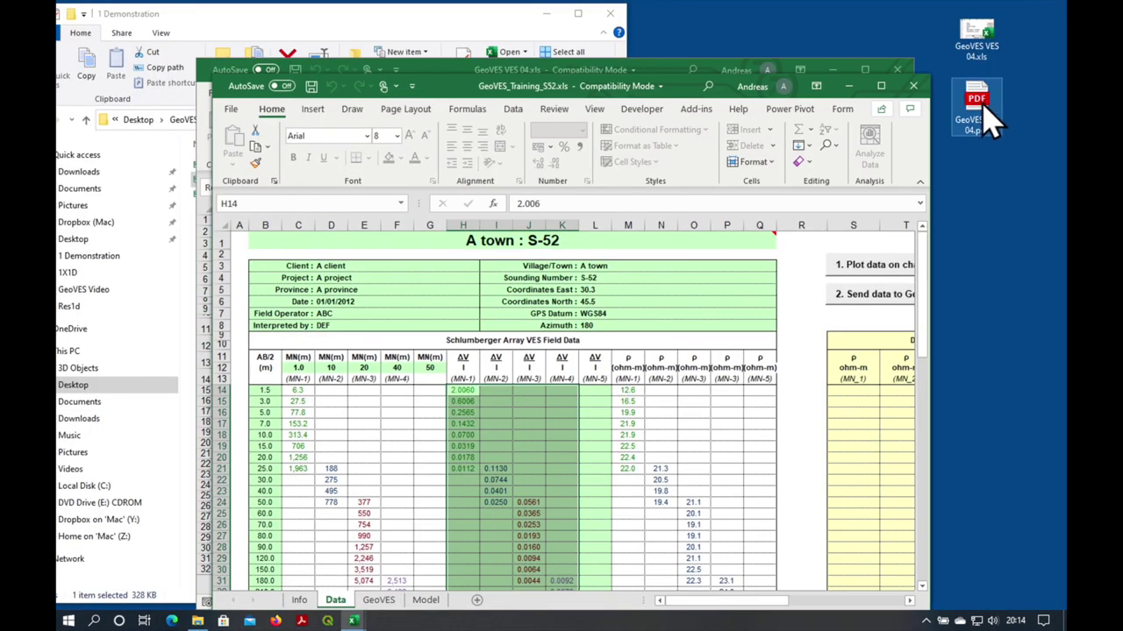
# Open GeoVES VES 04.pdf from the desktop in Edge and scroll through pages 1 and 2 to page 3
pyautogui.doubleClick(978, 104)
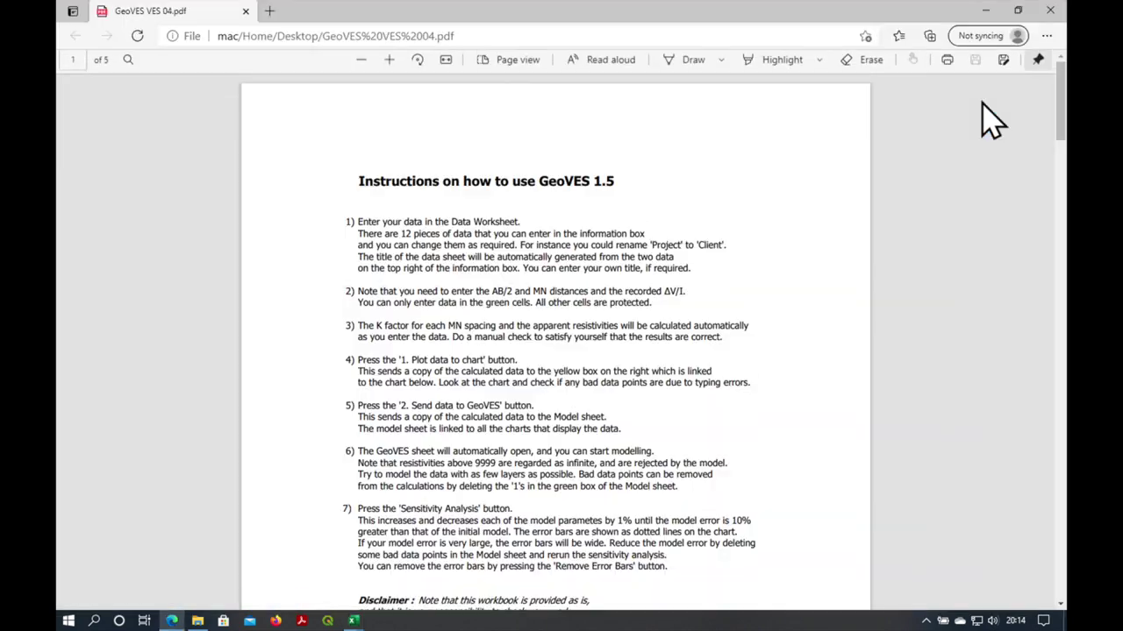
pyautogui.scroll(-10, 728, 224)
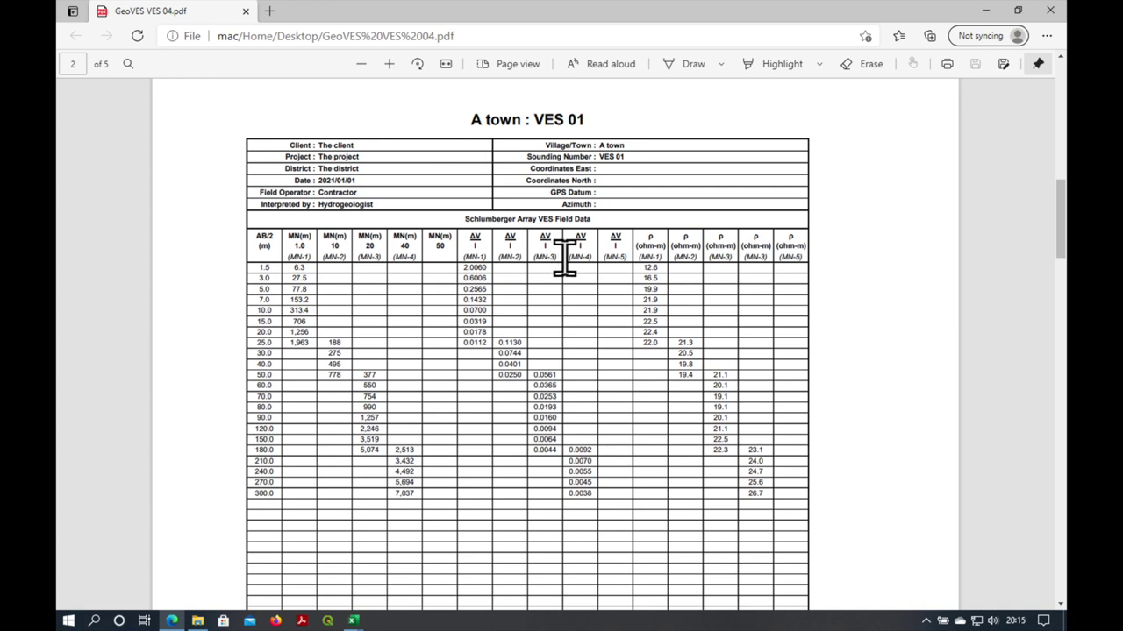
pyautogui.scroll(-3, 564, 259)
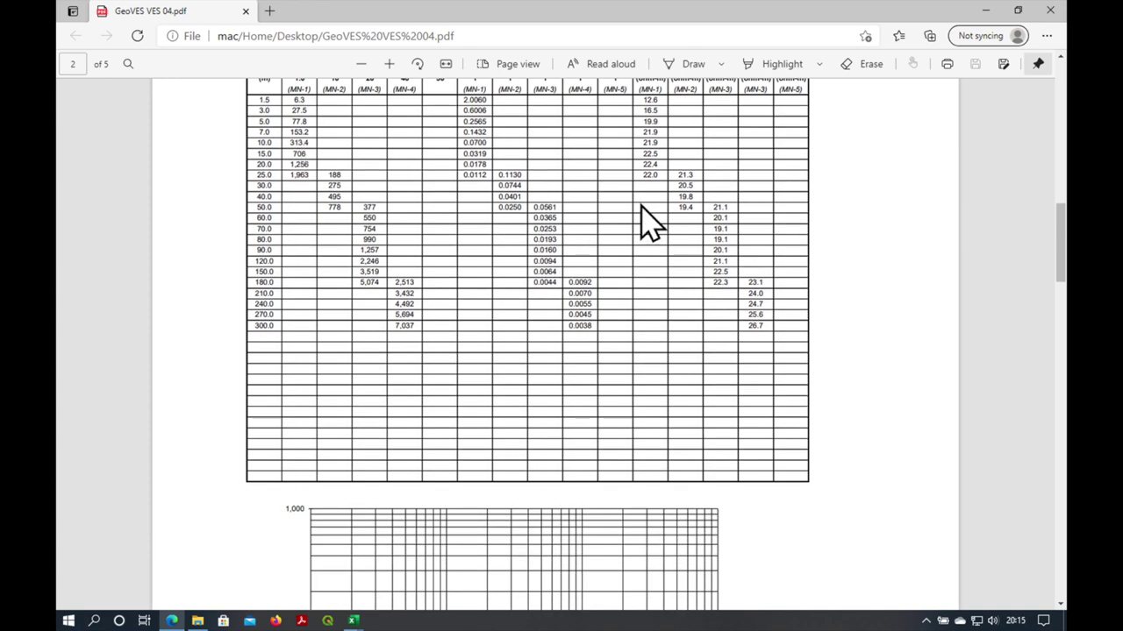
pyautogui.scroll(-8, 641, 206)
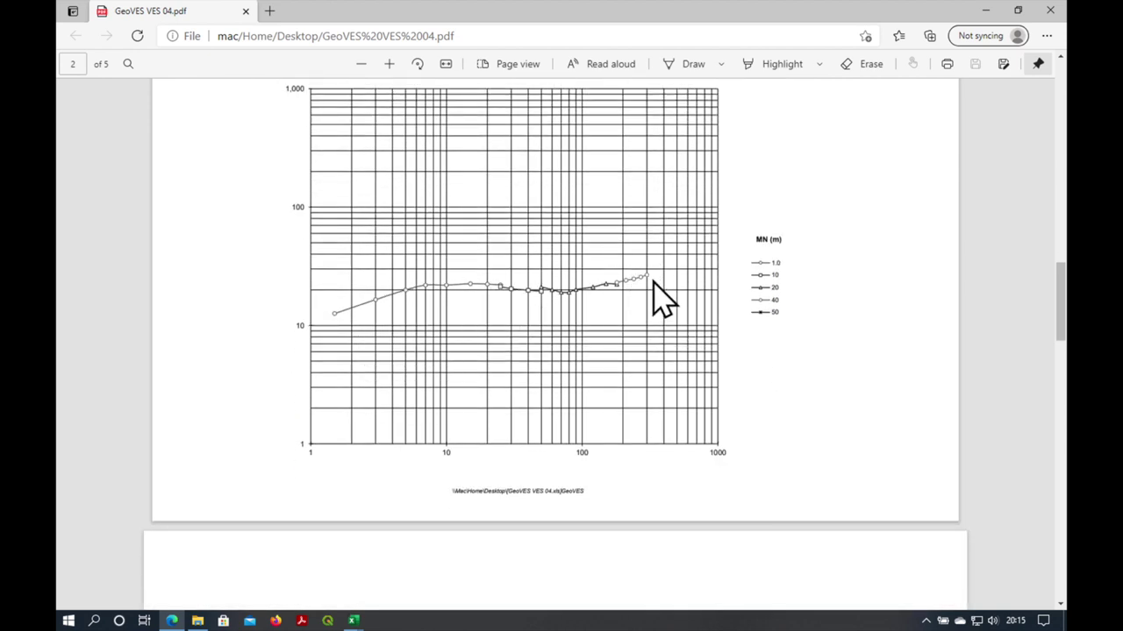
pyautogui.scroll(-10, 662, 298)
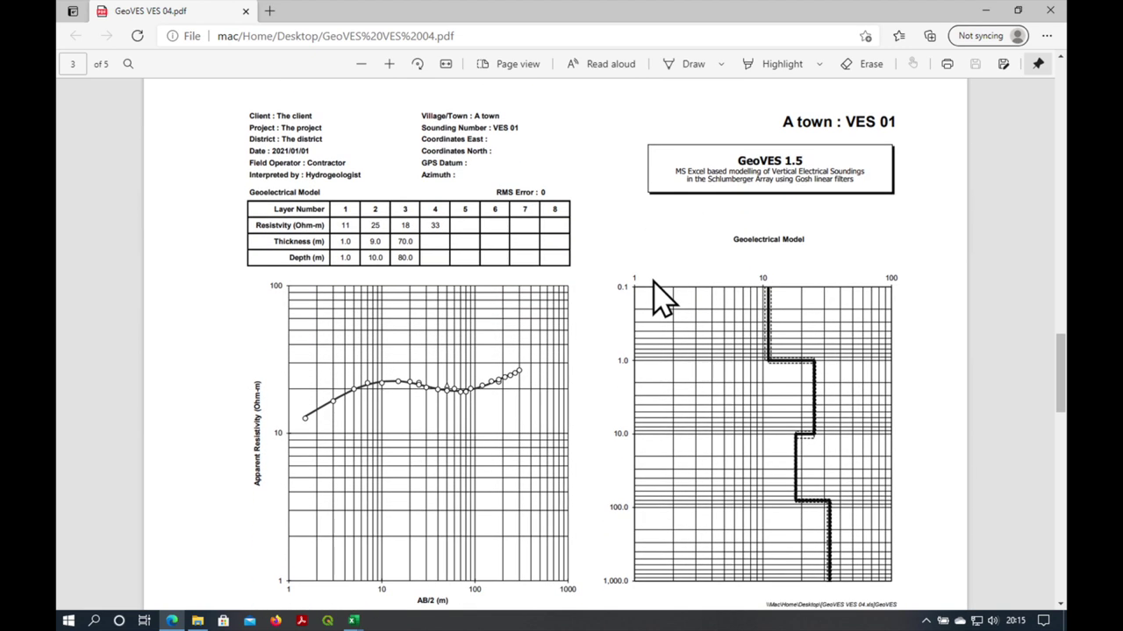
# Scroll through the page 3 model charts and the page 4 data and model parameters
pyautogui.scroll(-2, 653, 289)
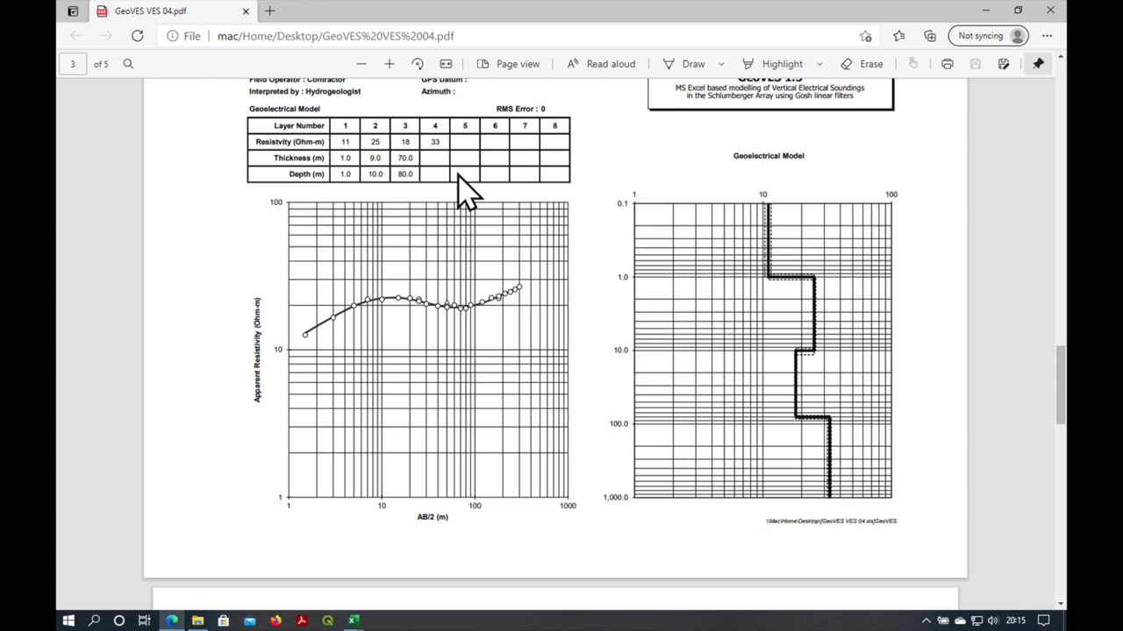
pyautogui.scroll(-1, 473, 184)
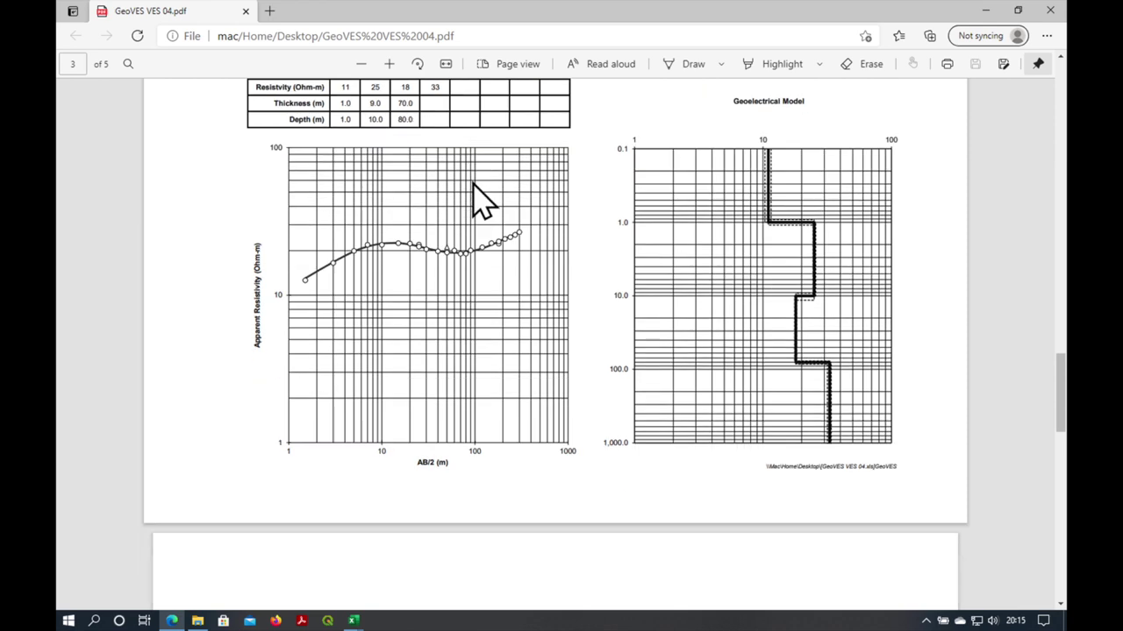
pyautogui.scroll(-8, 474, 188)
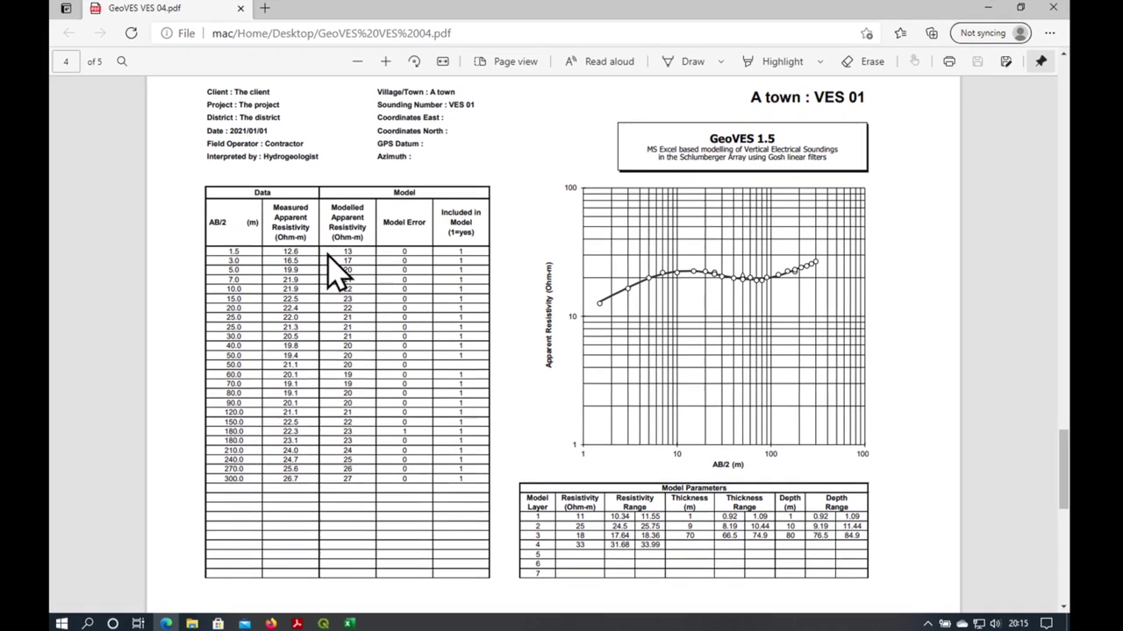
pyautogui.scroll(-2, 351, 279)
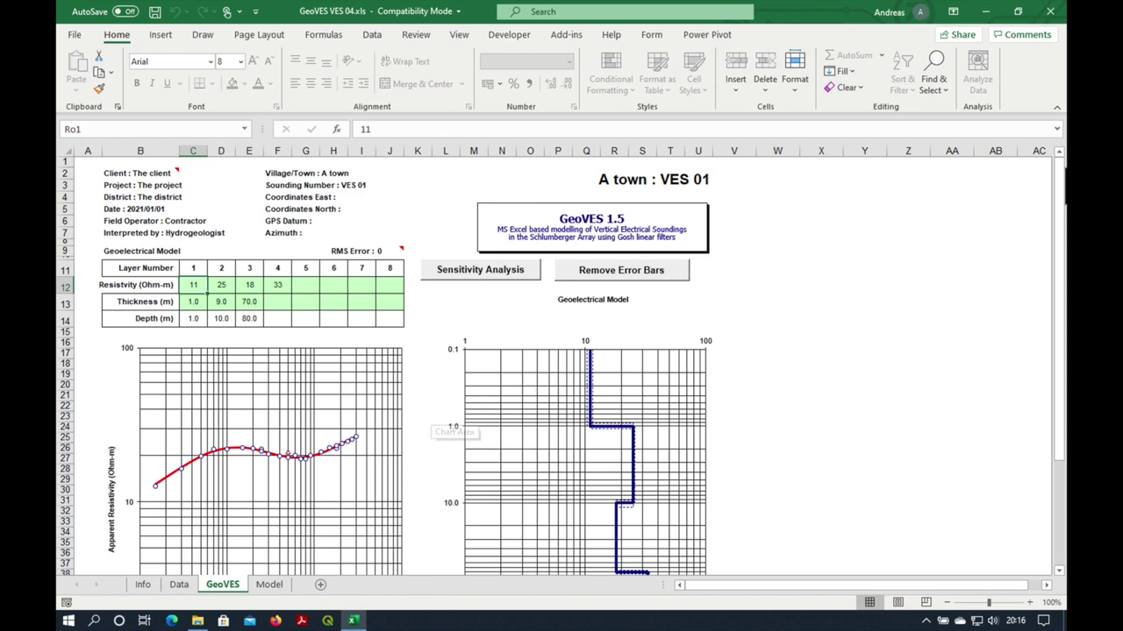
# Collapse the ribbon and scroll down to show the resistivity curve and stepped model profile fully
pyautogui.click(1056, 109)
pyautogui.scroll(-1, 564, 321)
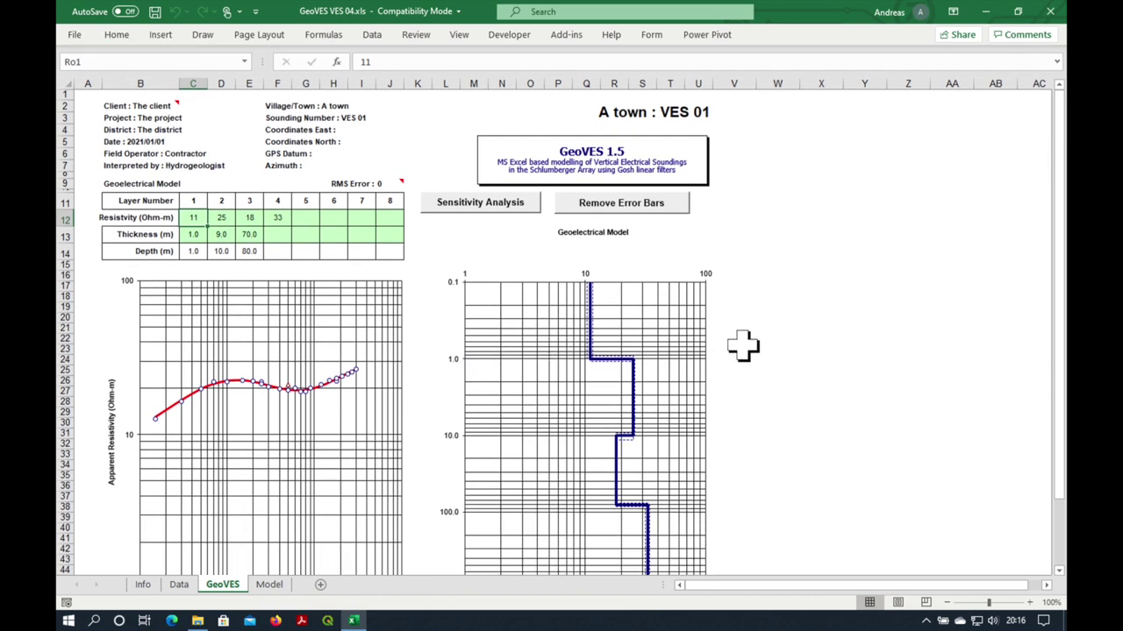
pyautogui.scroll(-1, 742, 347)
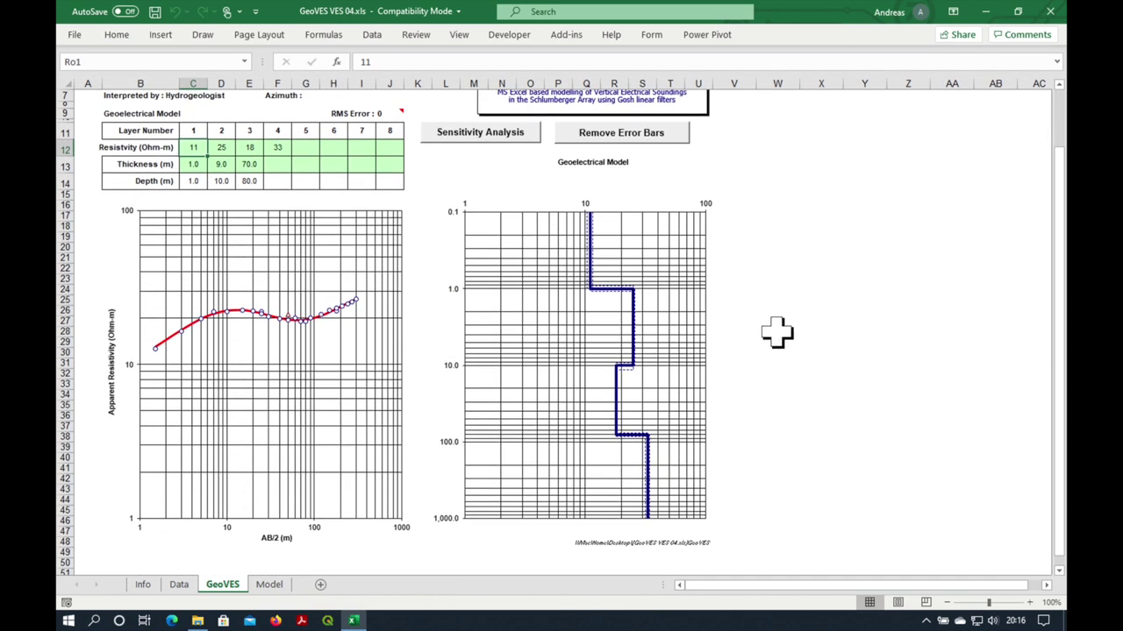